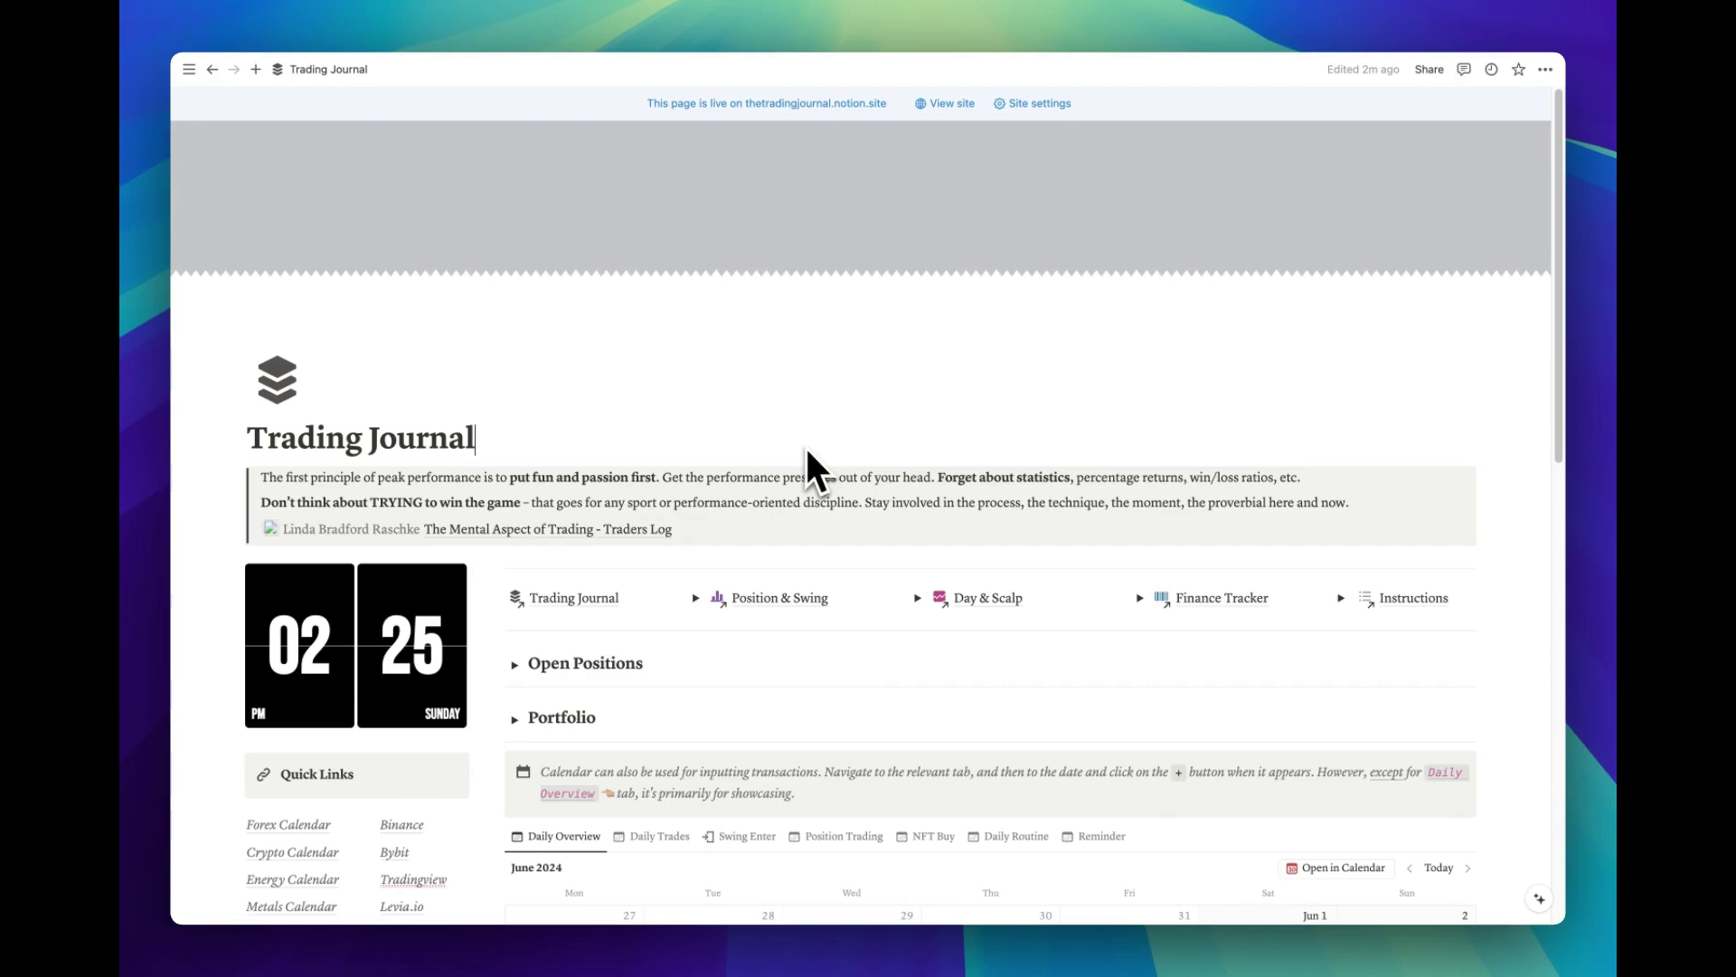
Step: Add a bold 'Website' line below Position Size Calculator
scroll(806, 450, "down", 4)
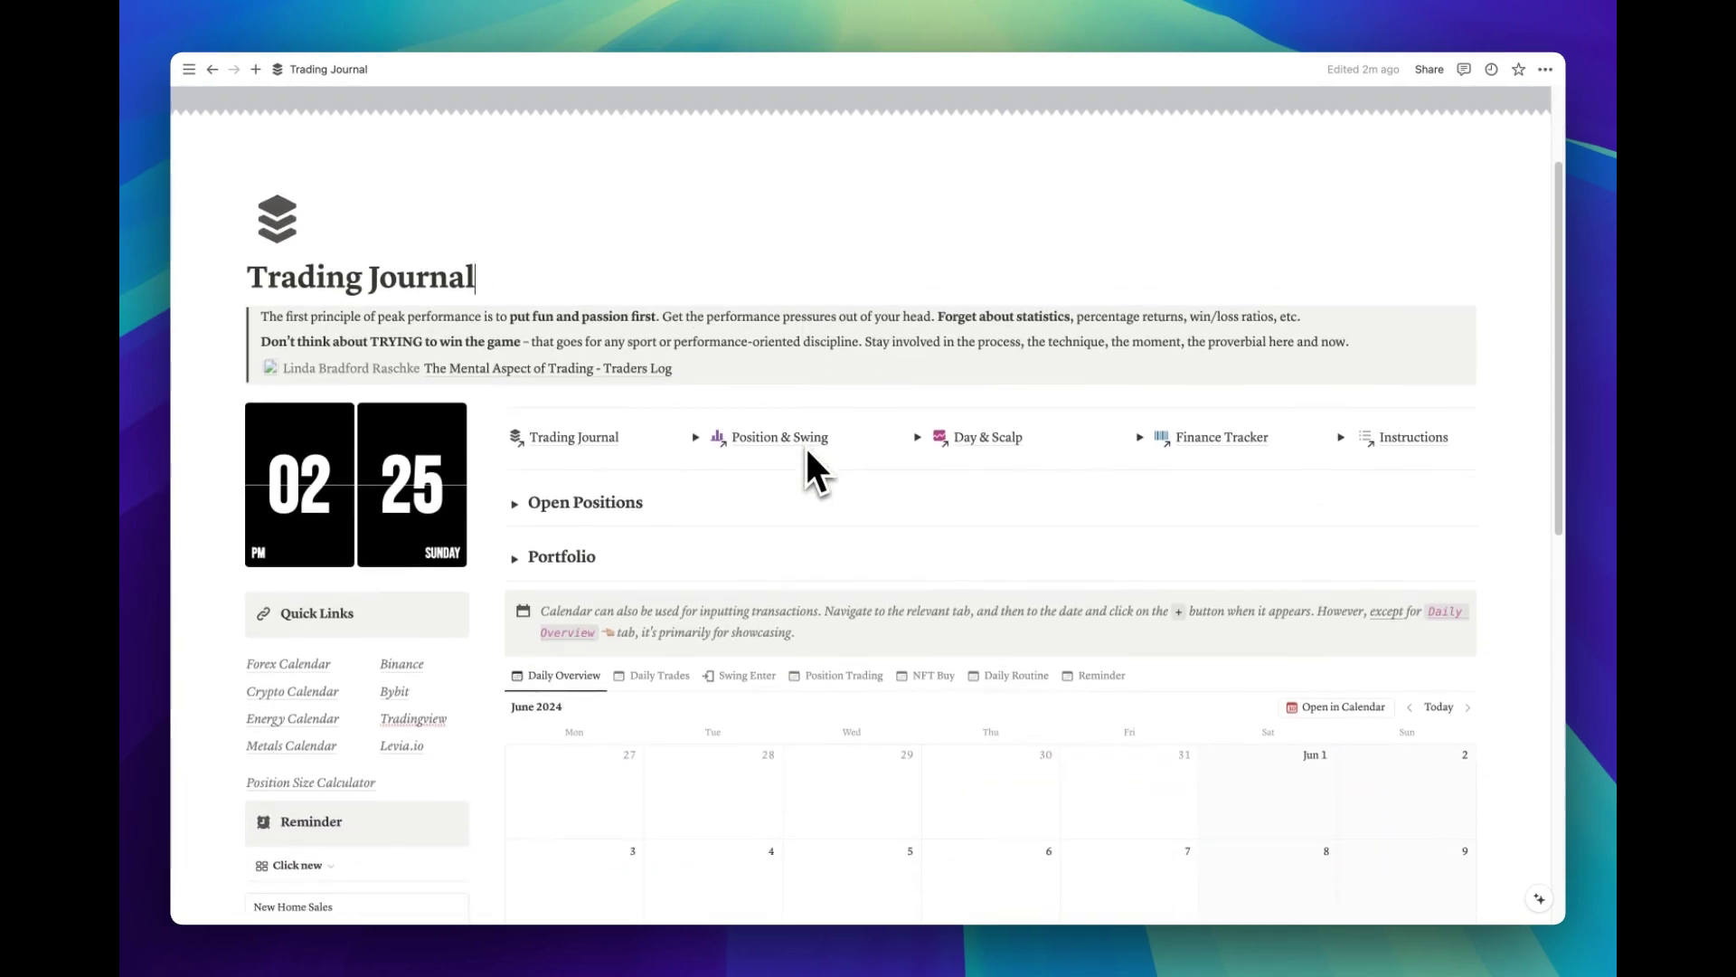
scroll(807, 452, "down", 2)
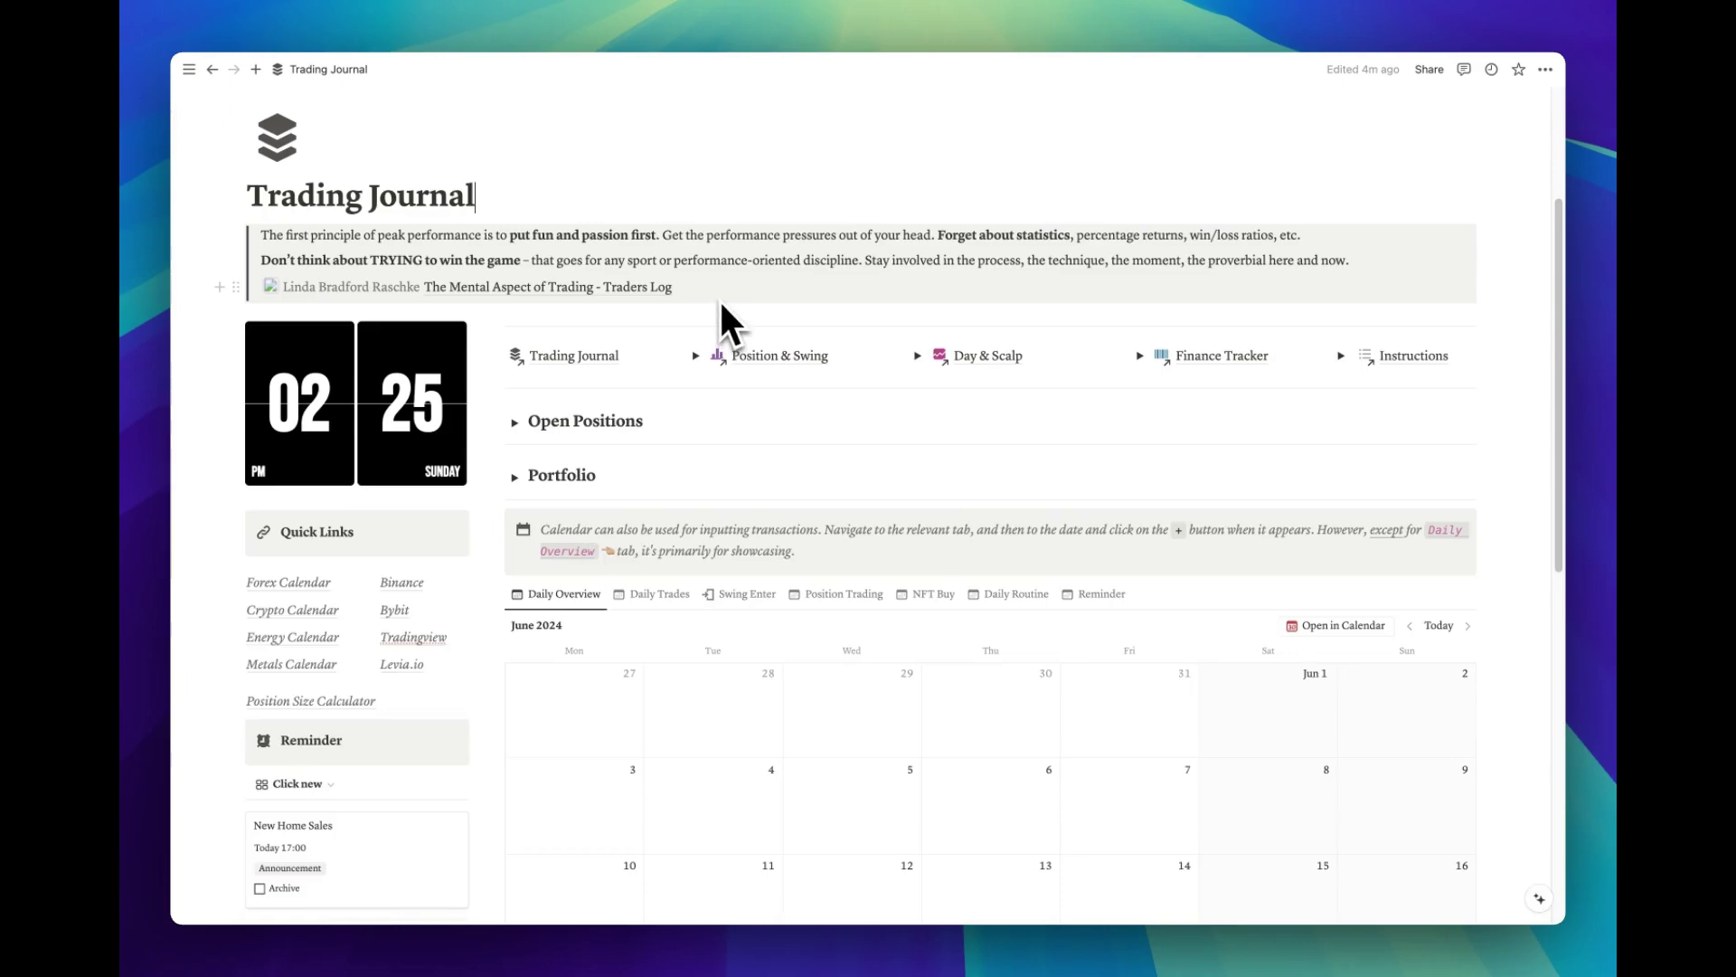
scroll(720, 304, "down", 3)
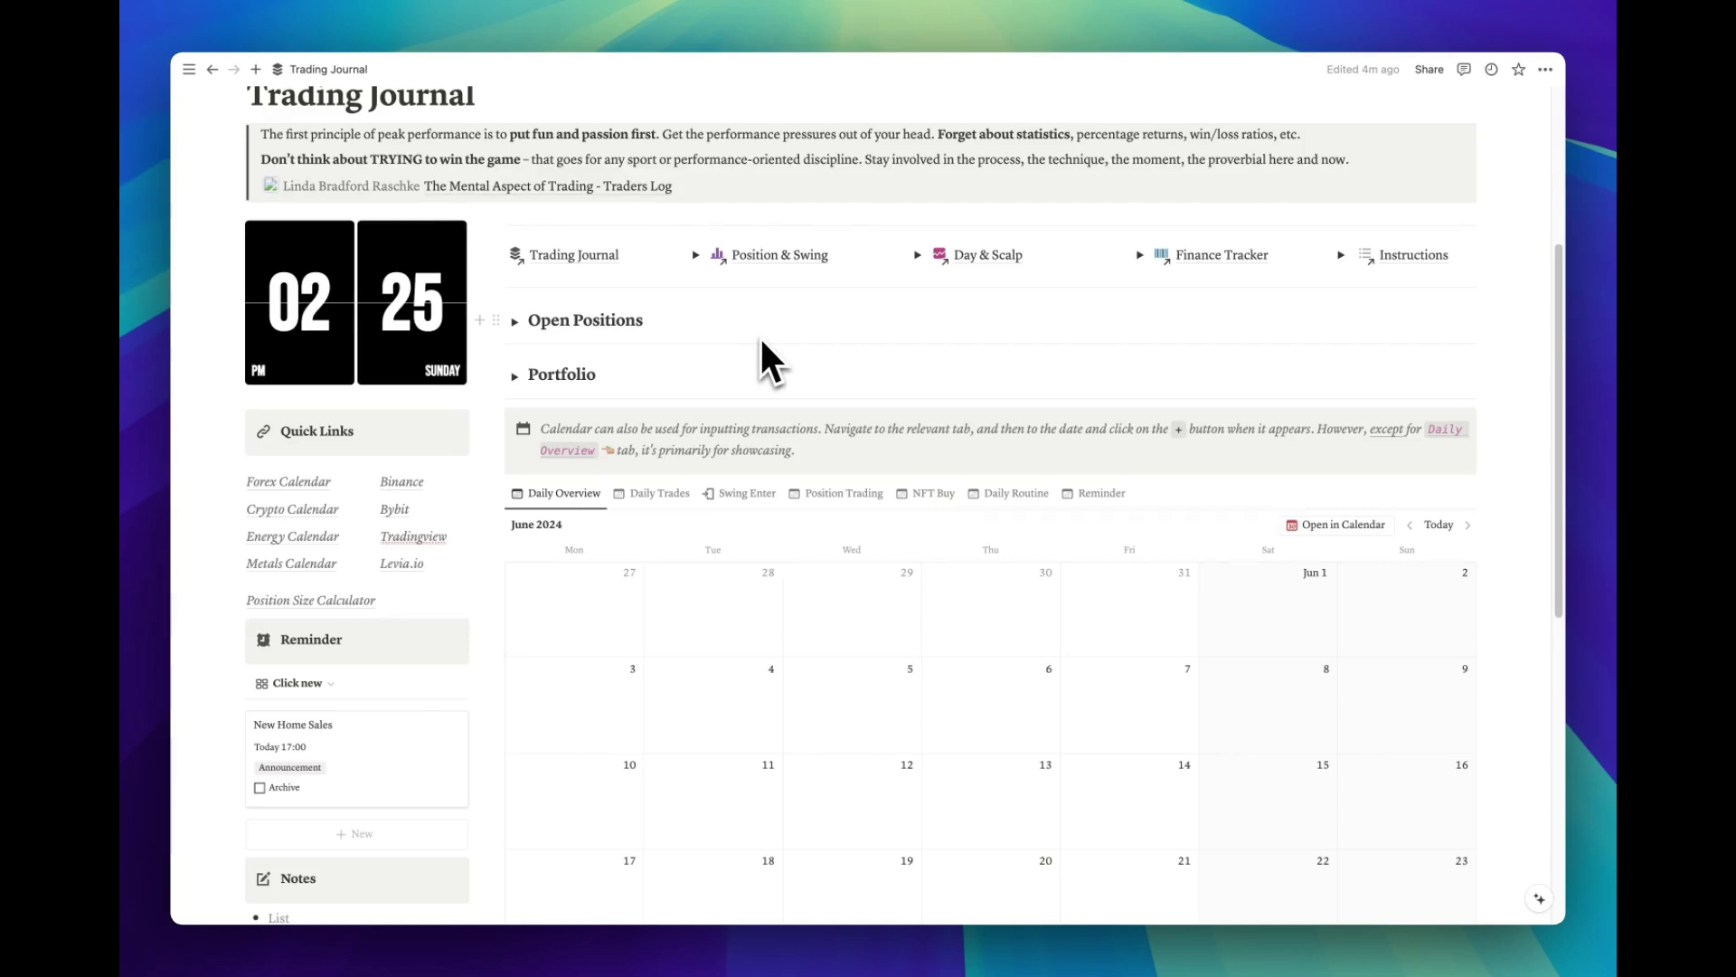
scroll(761, 344, "down", 2)
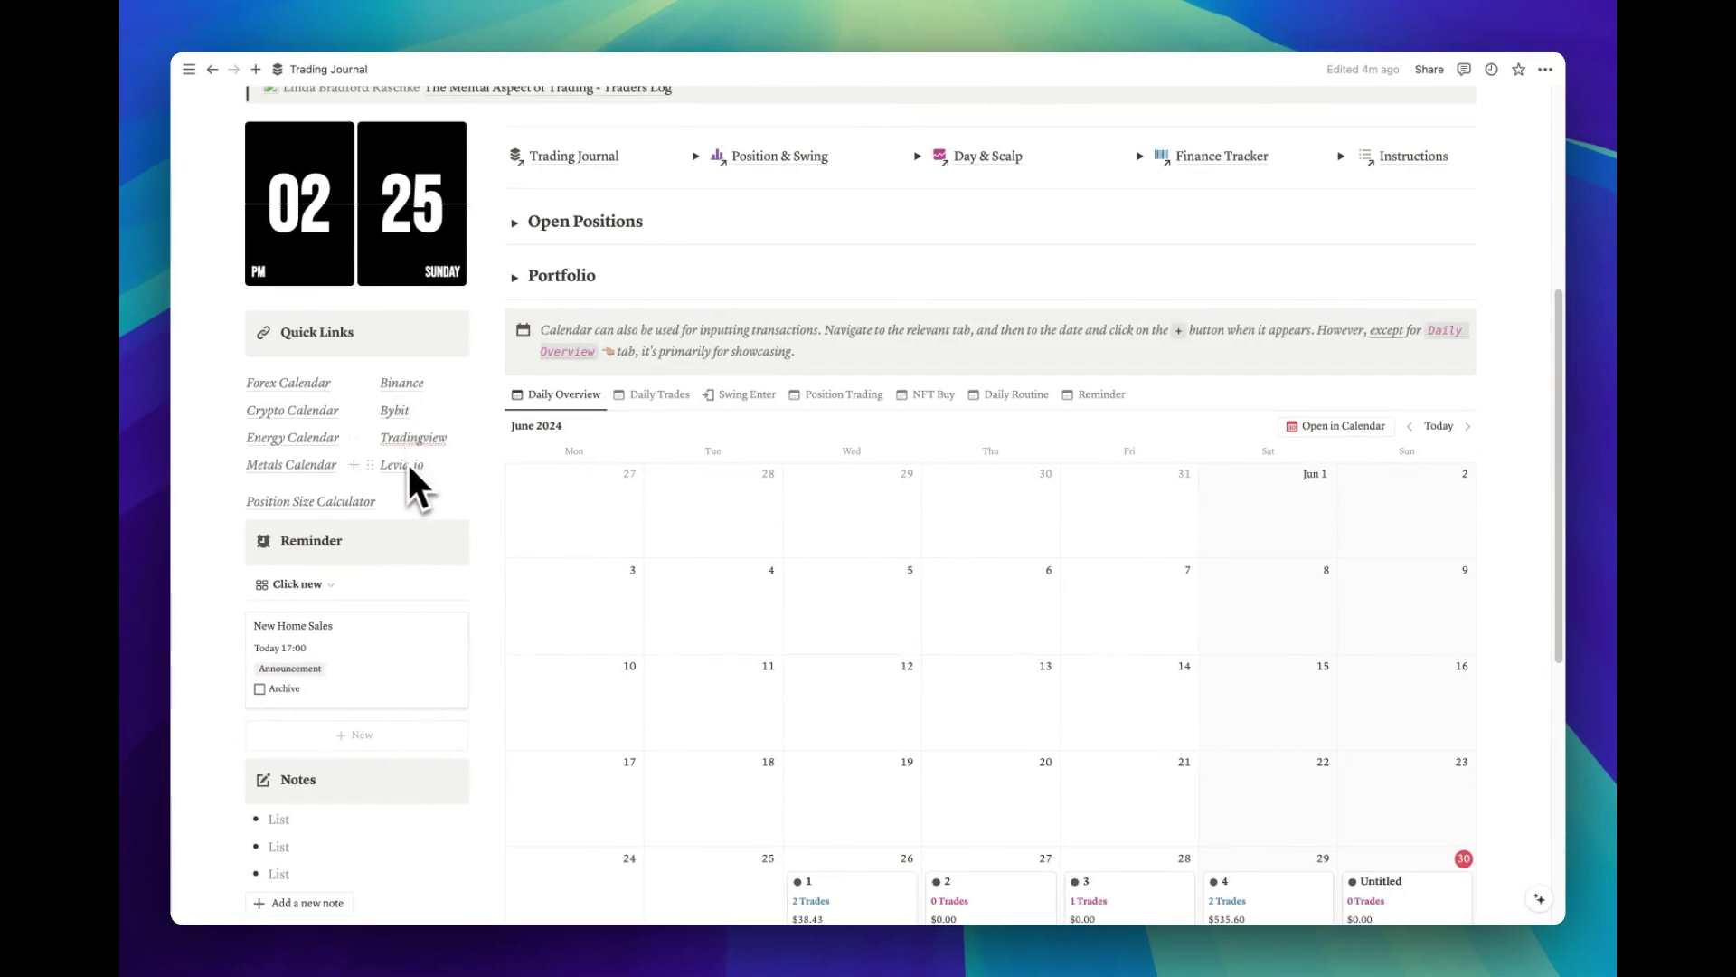
left_click(391, 500)
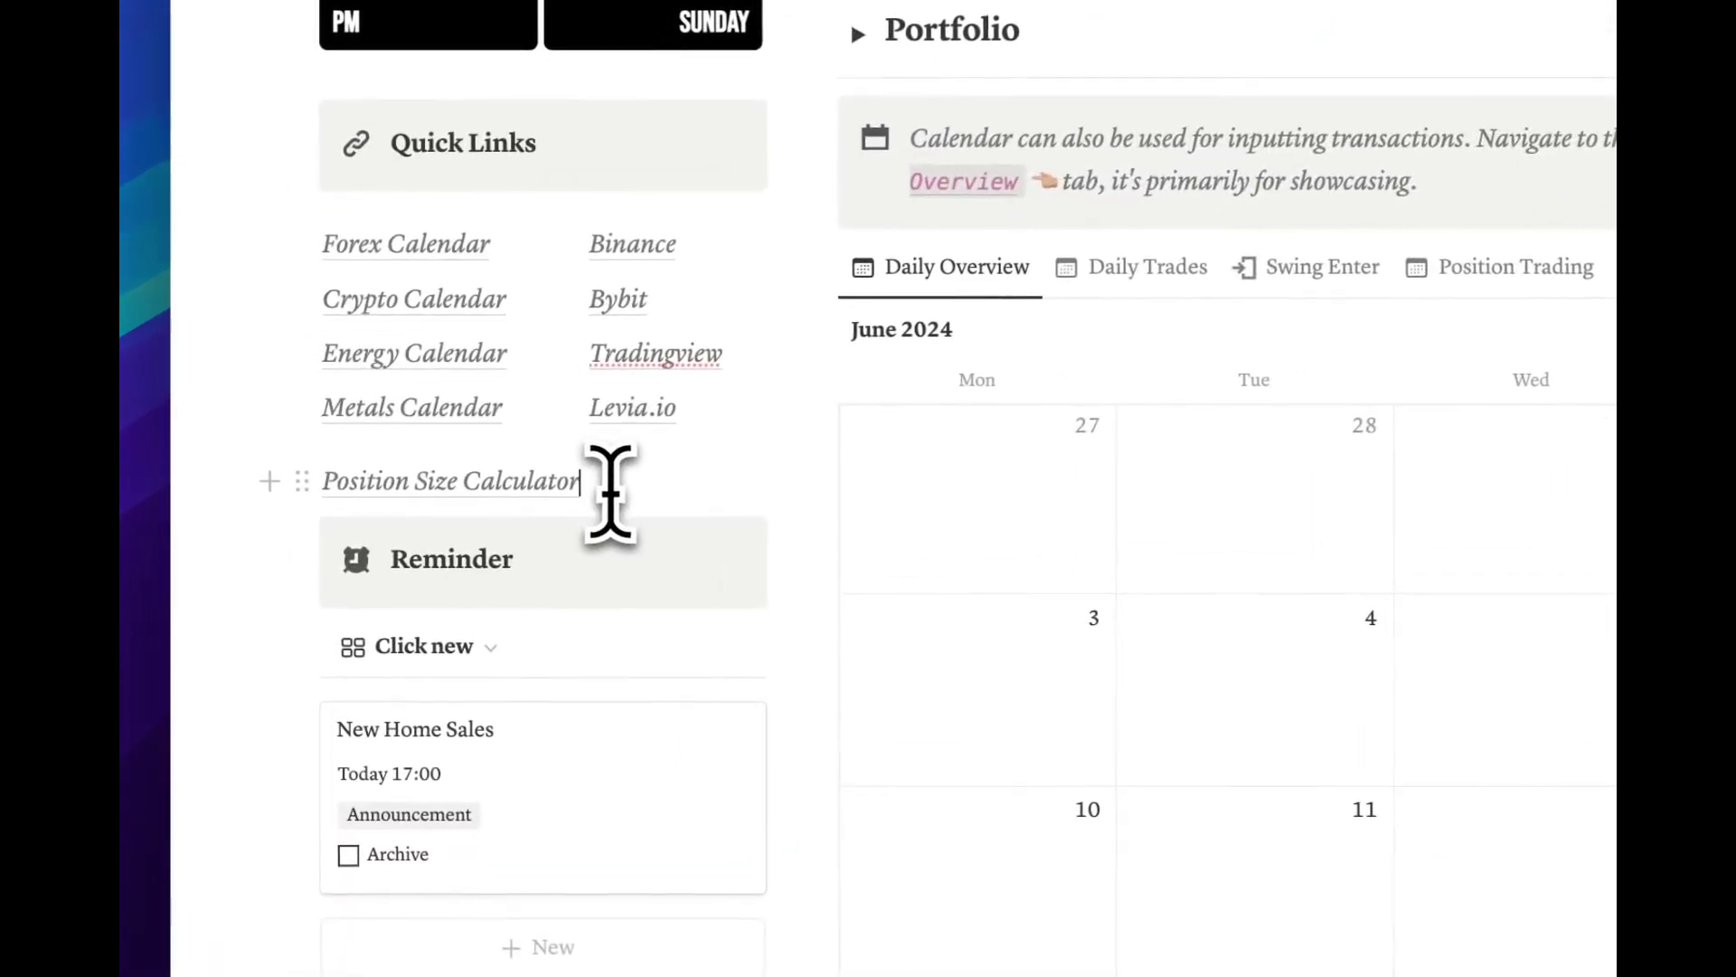
key("Return")
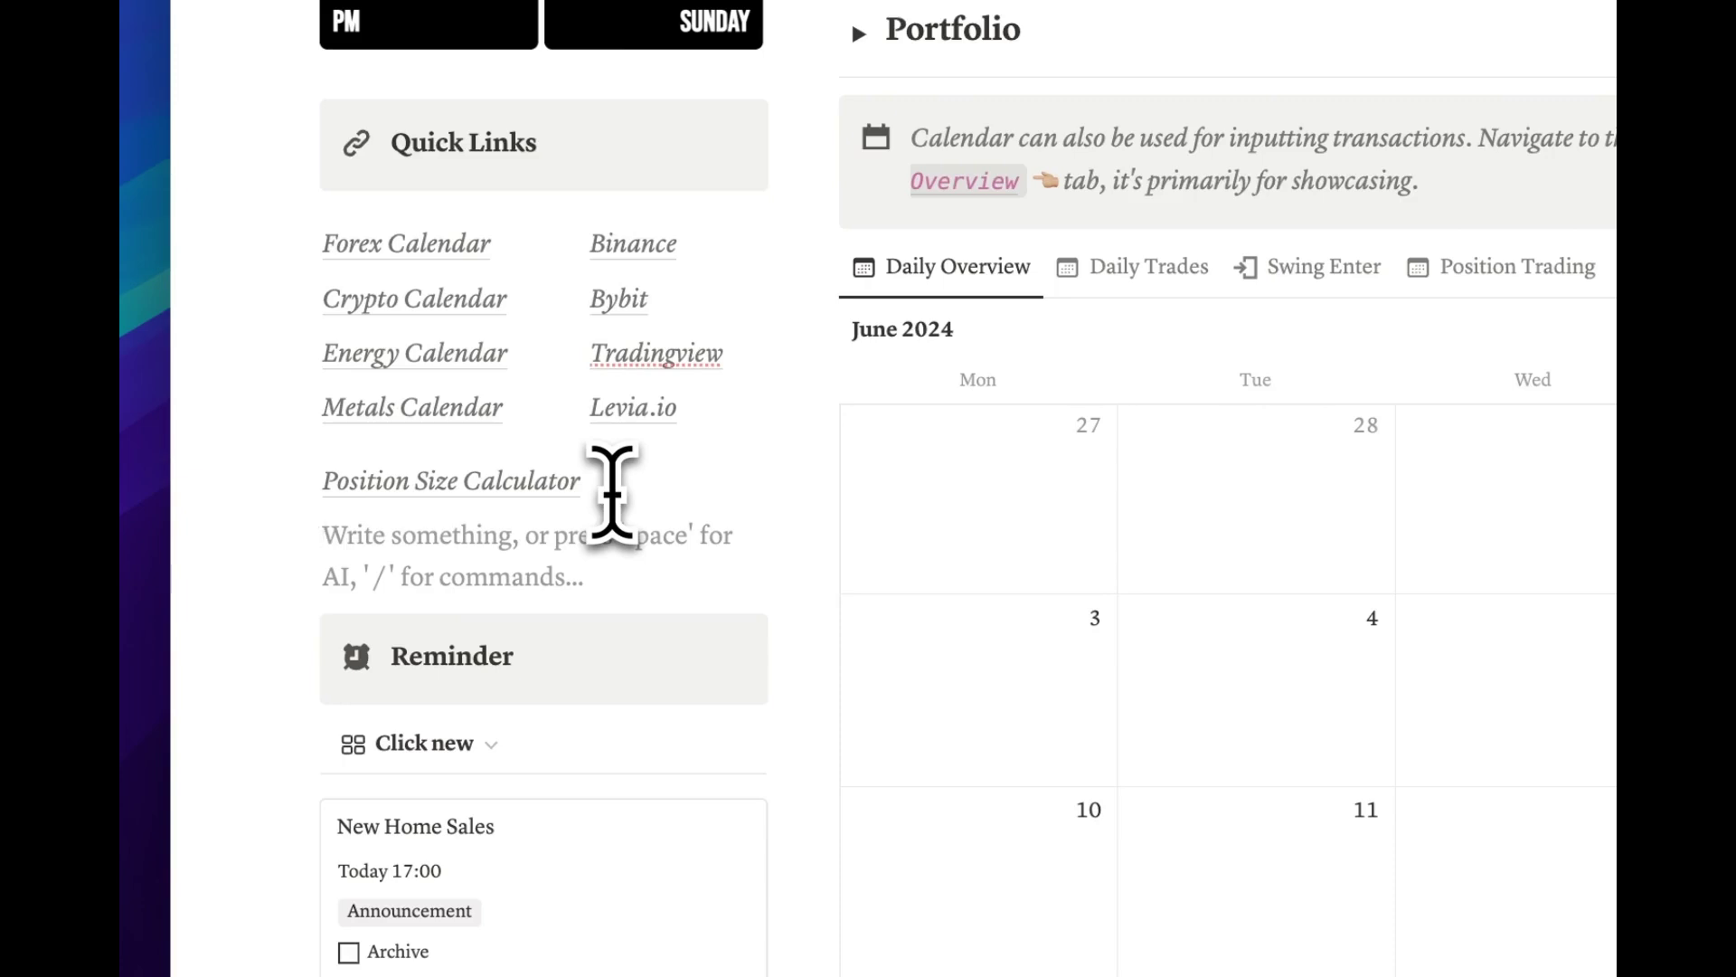
type("Website")
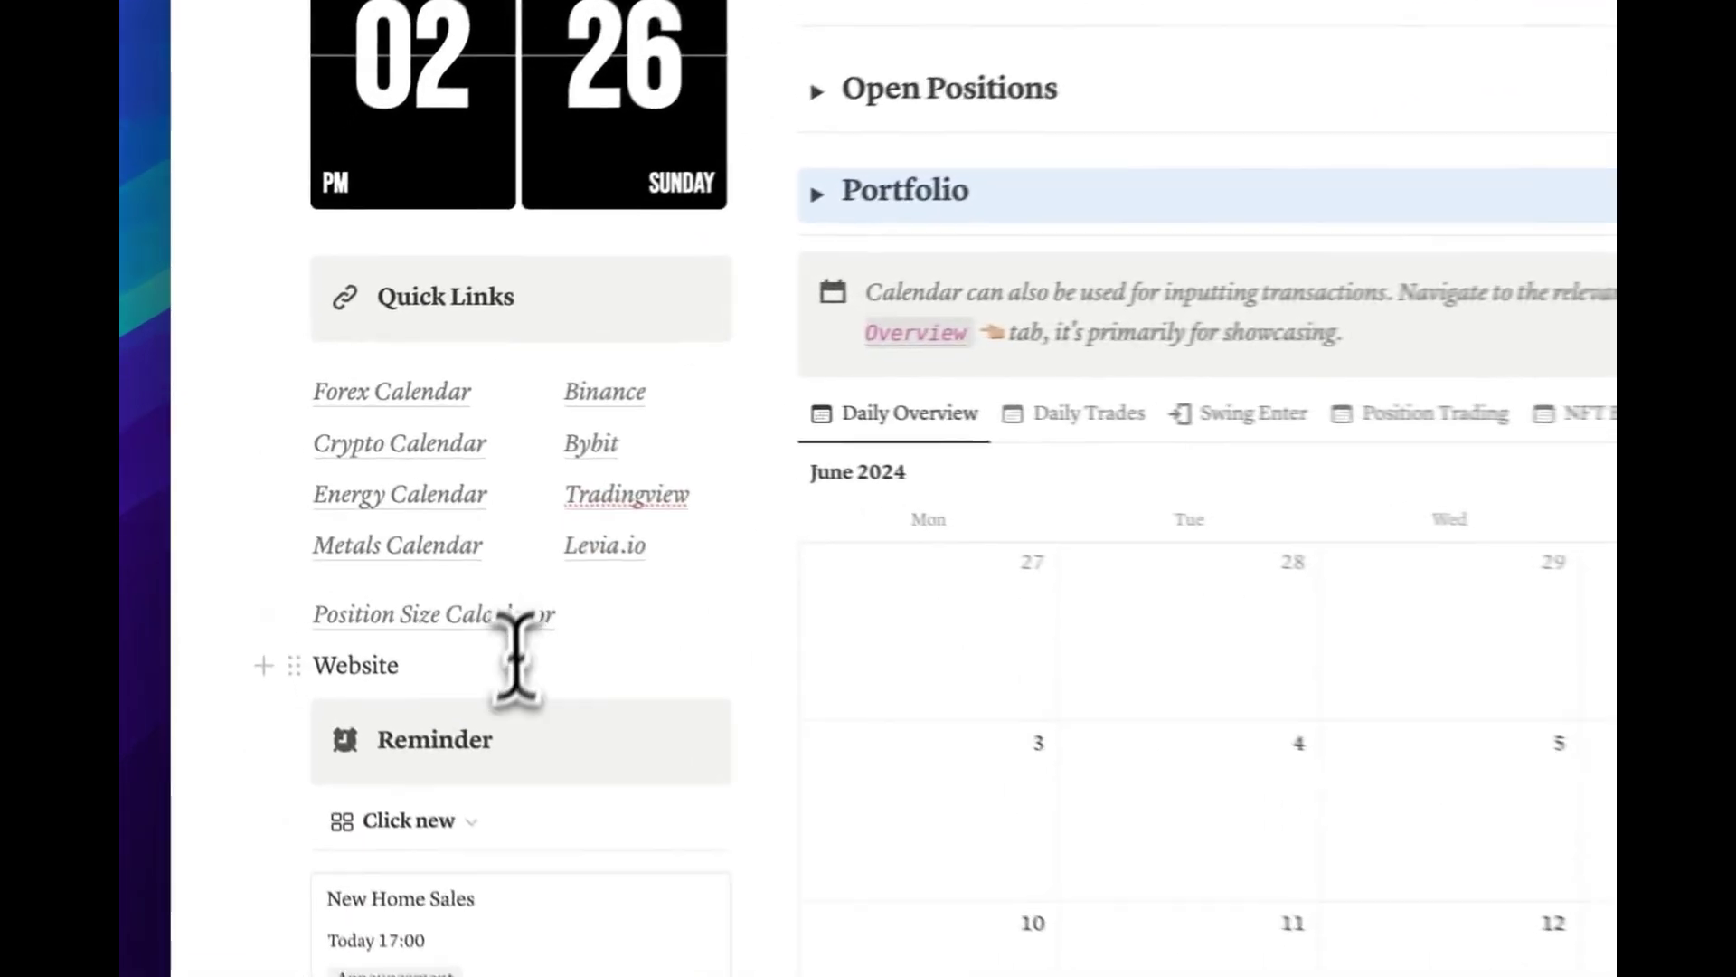
double_click(375, 668)
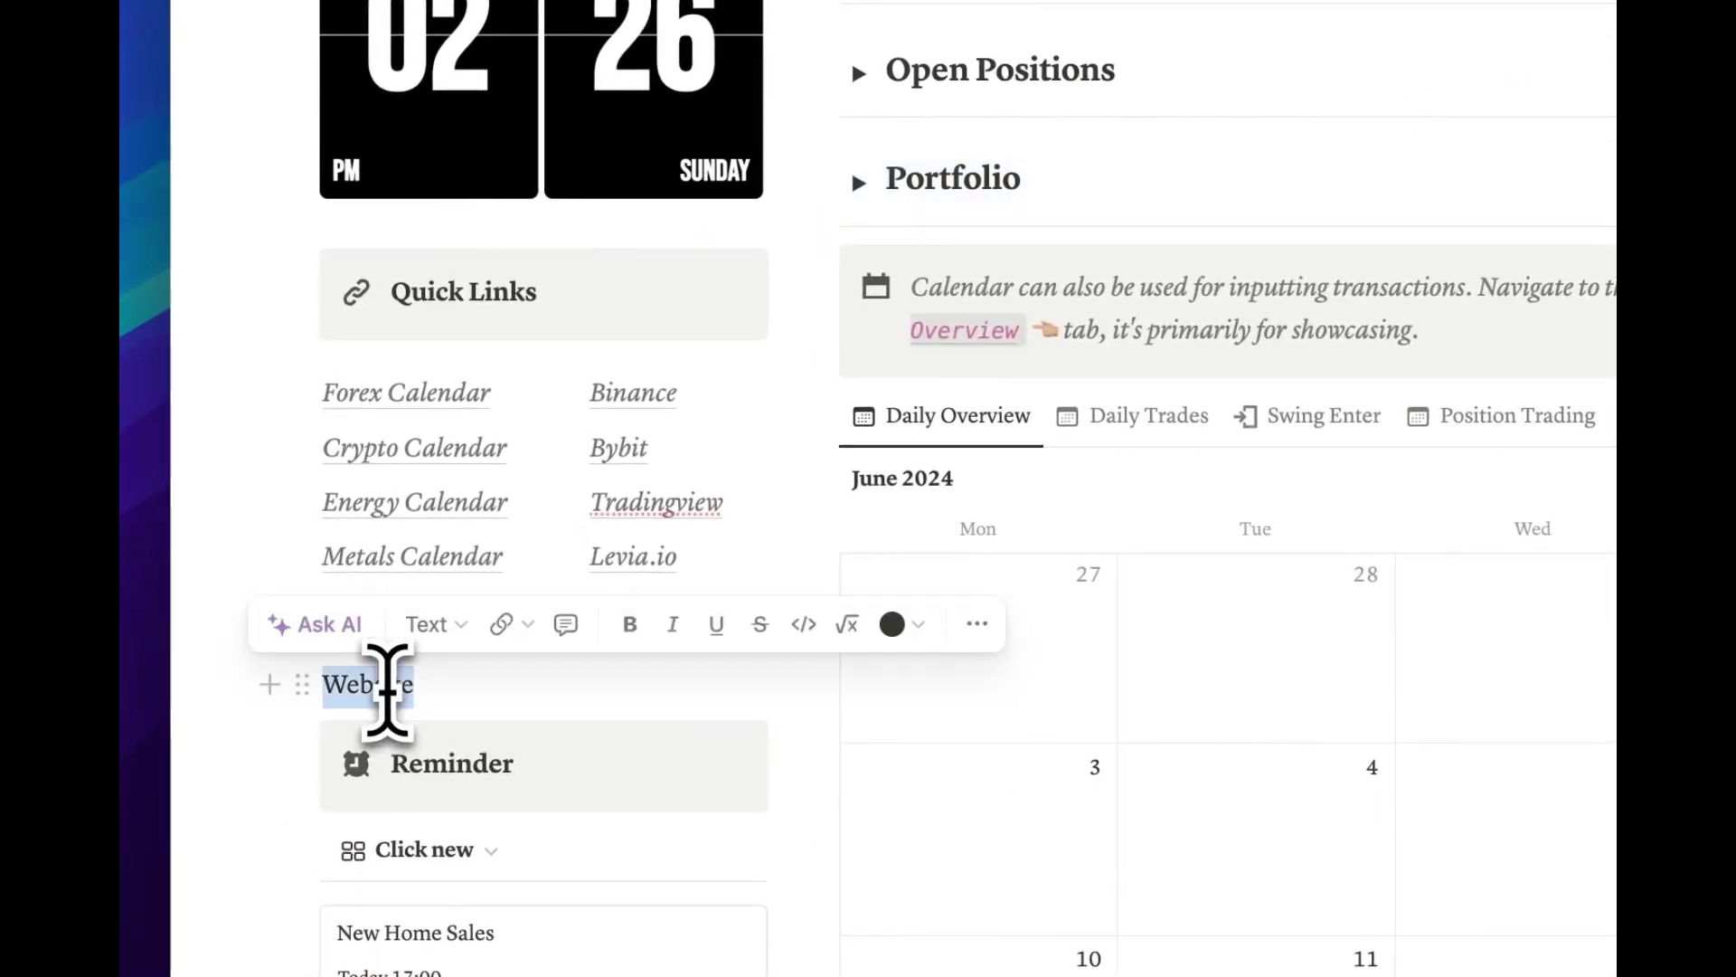
key("ctrl+v")
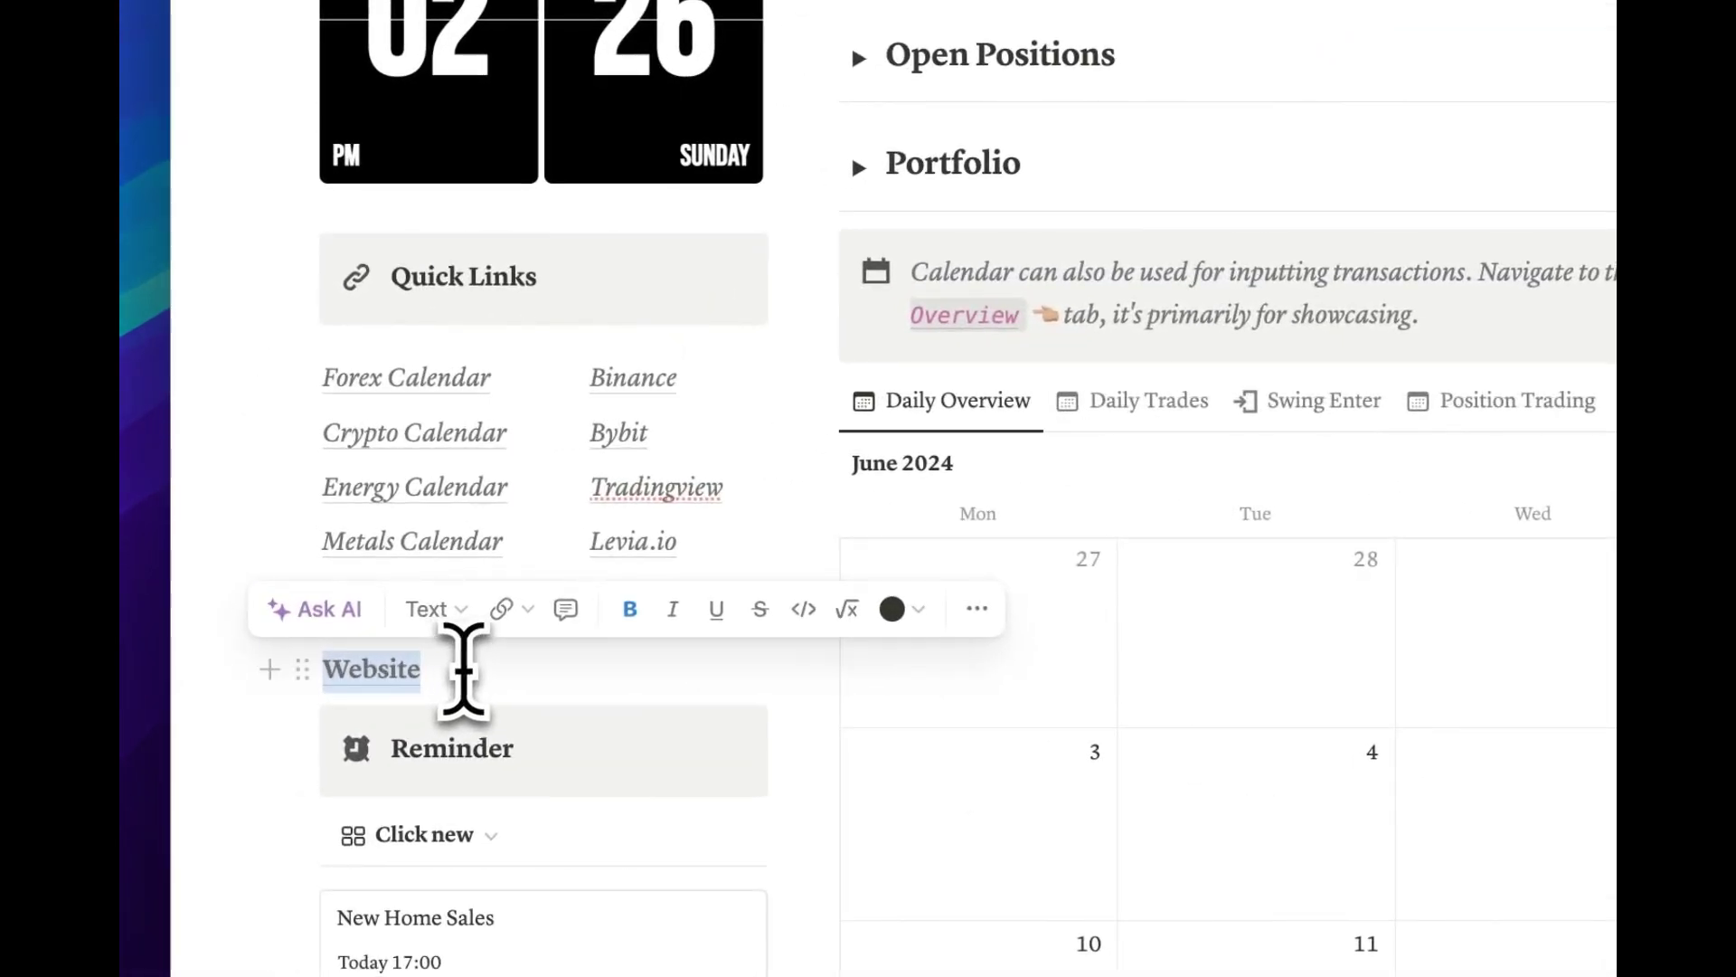
left_click(465, 669)
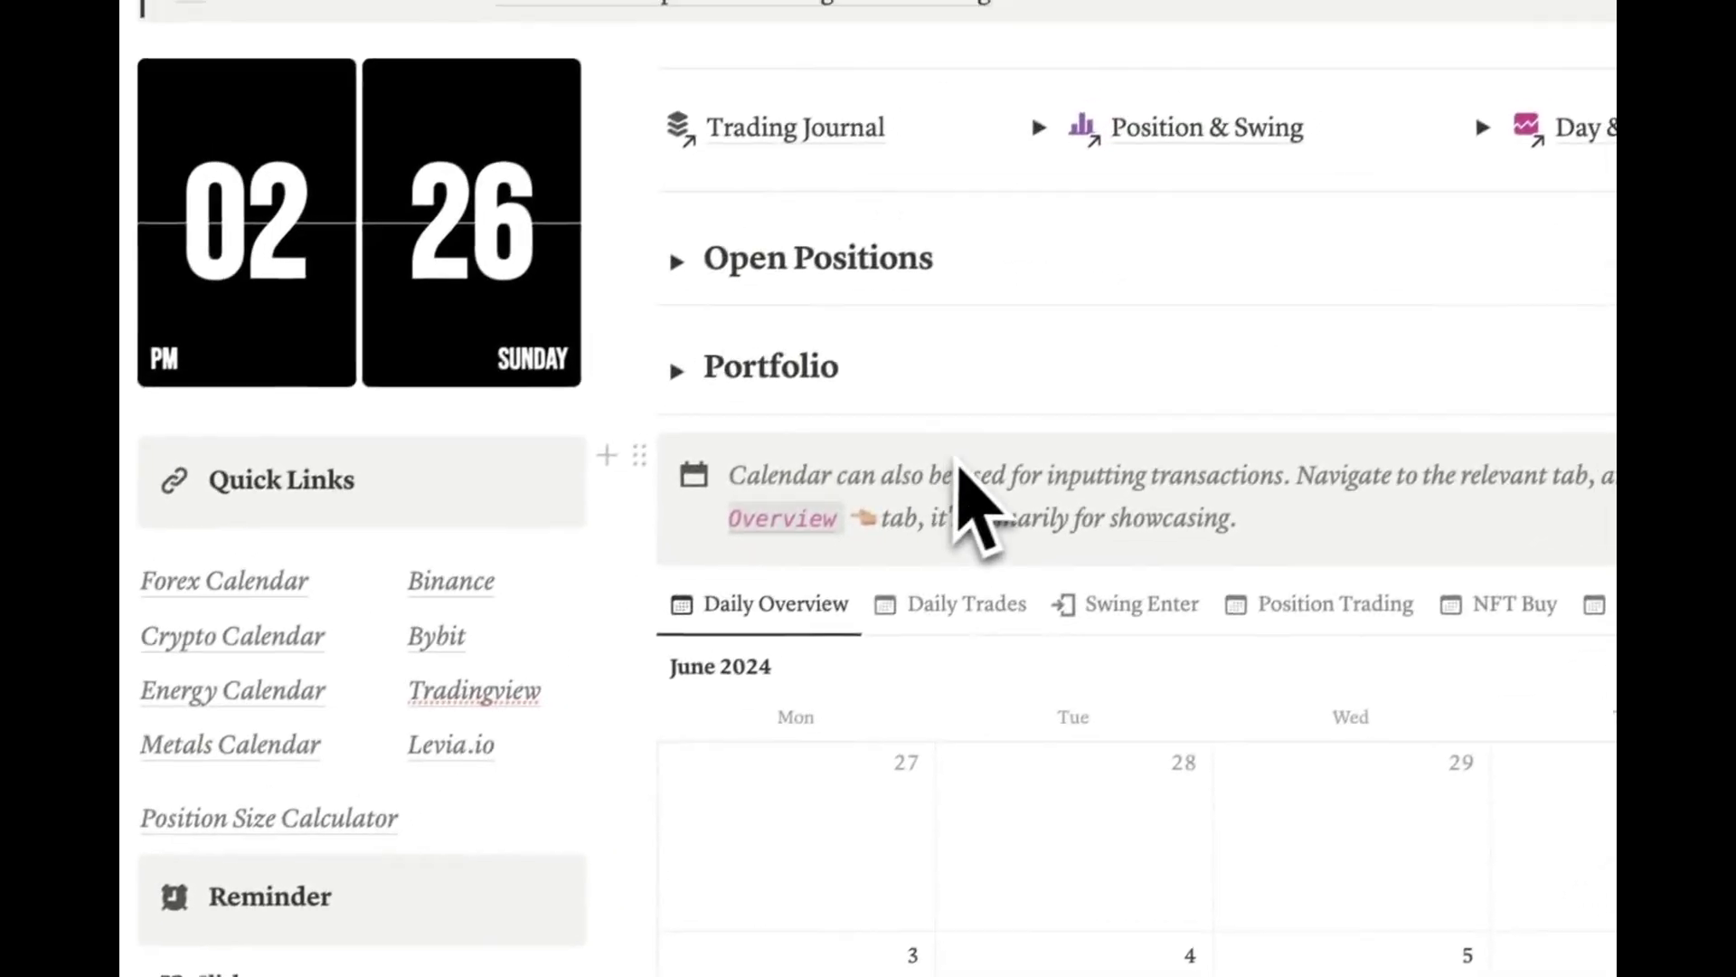
Step: Retitle the New Home Sales reminder as CPI
scroll(730, 371, "down", 1)
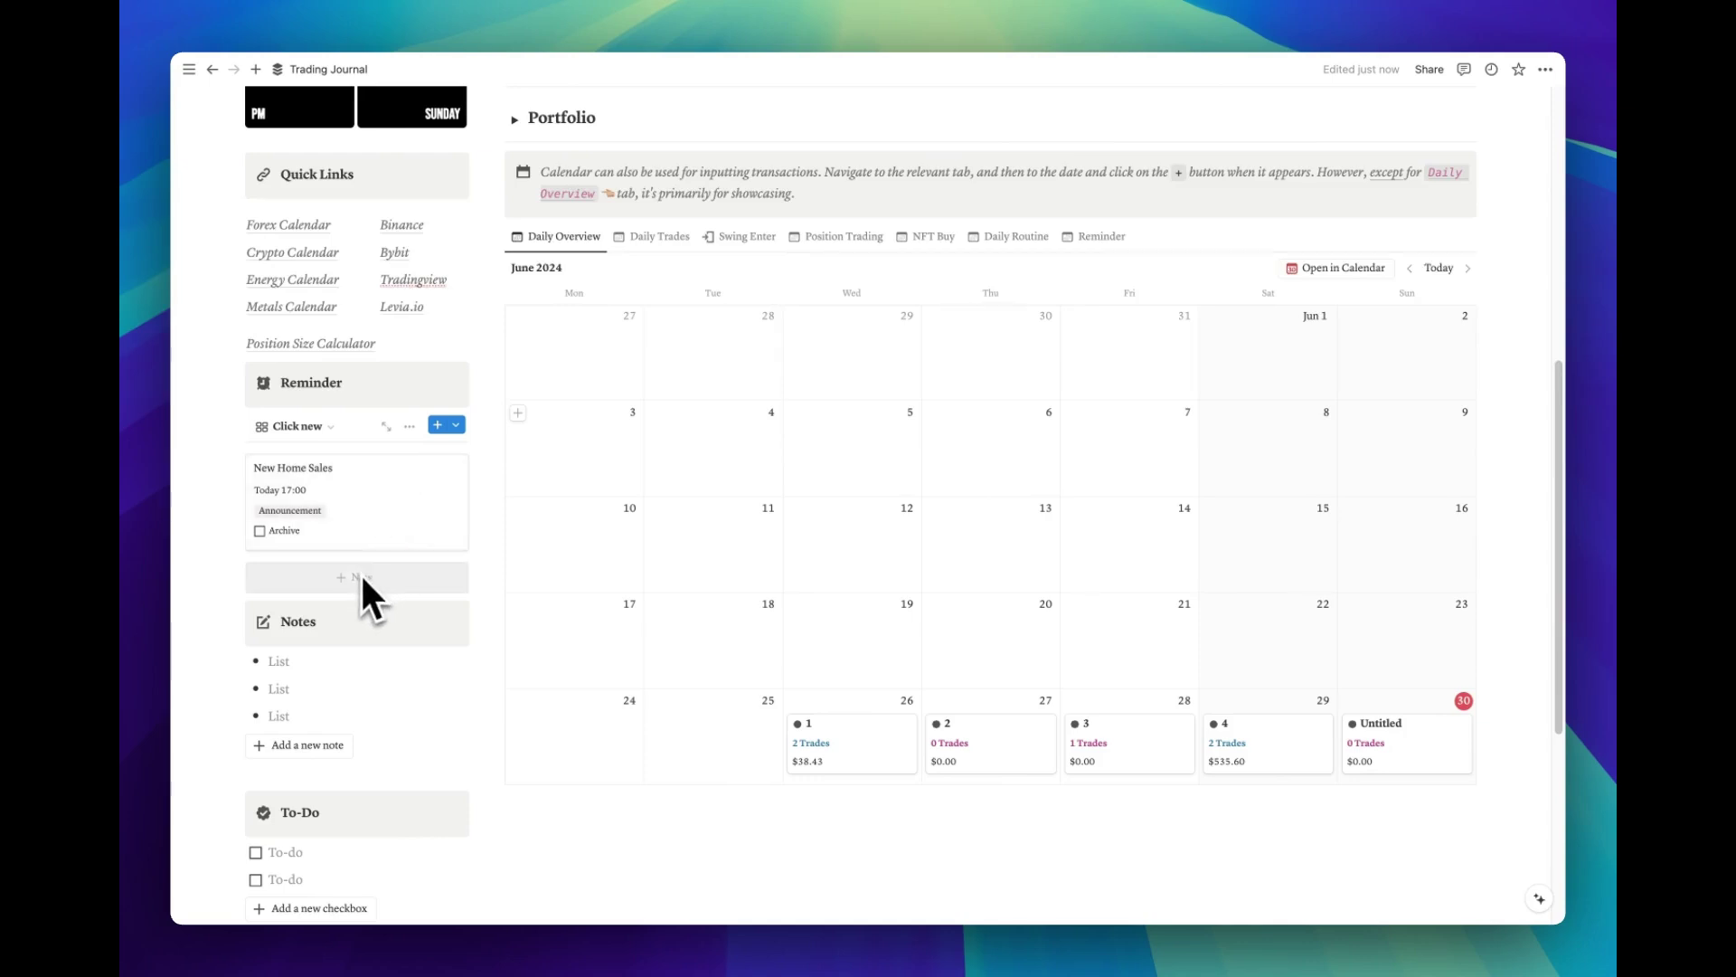
left_click(387, 536)
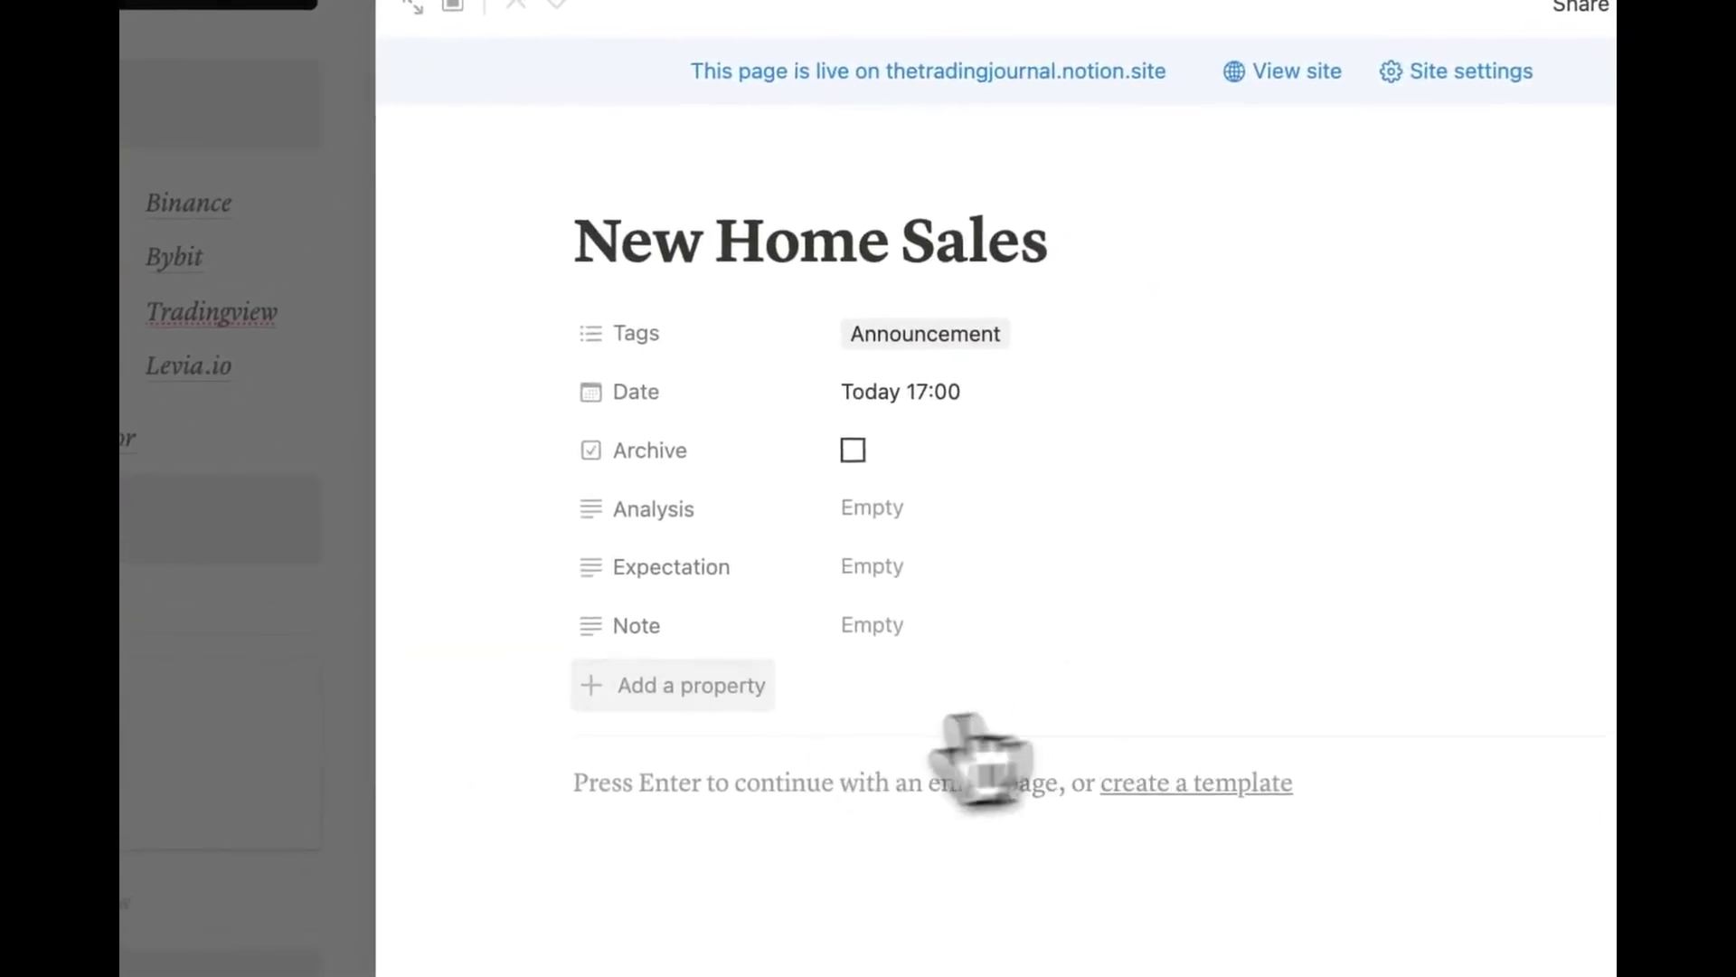
triple_click(737, 242)
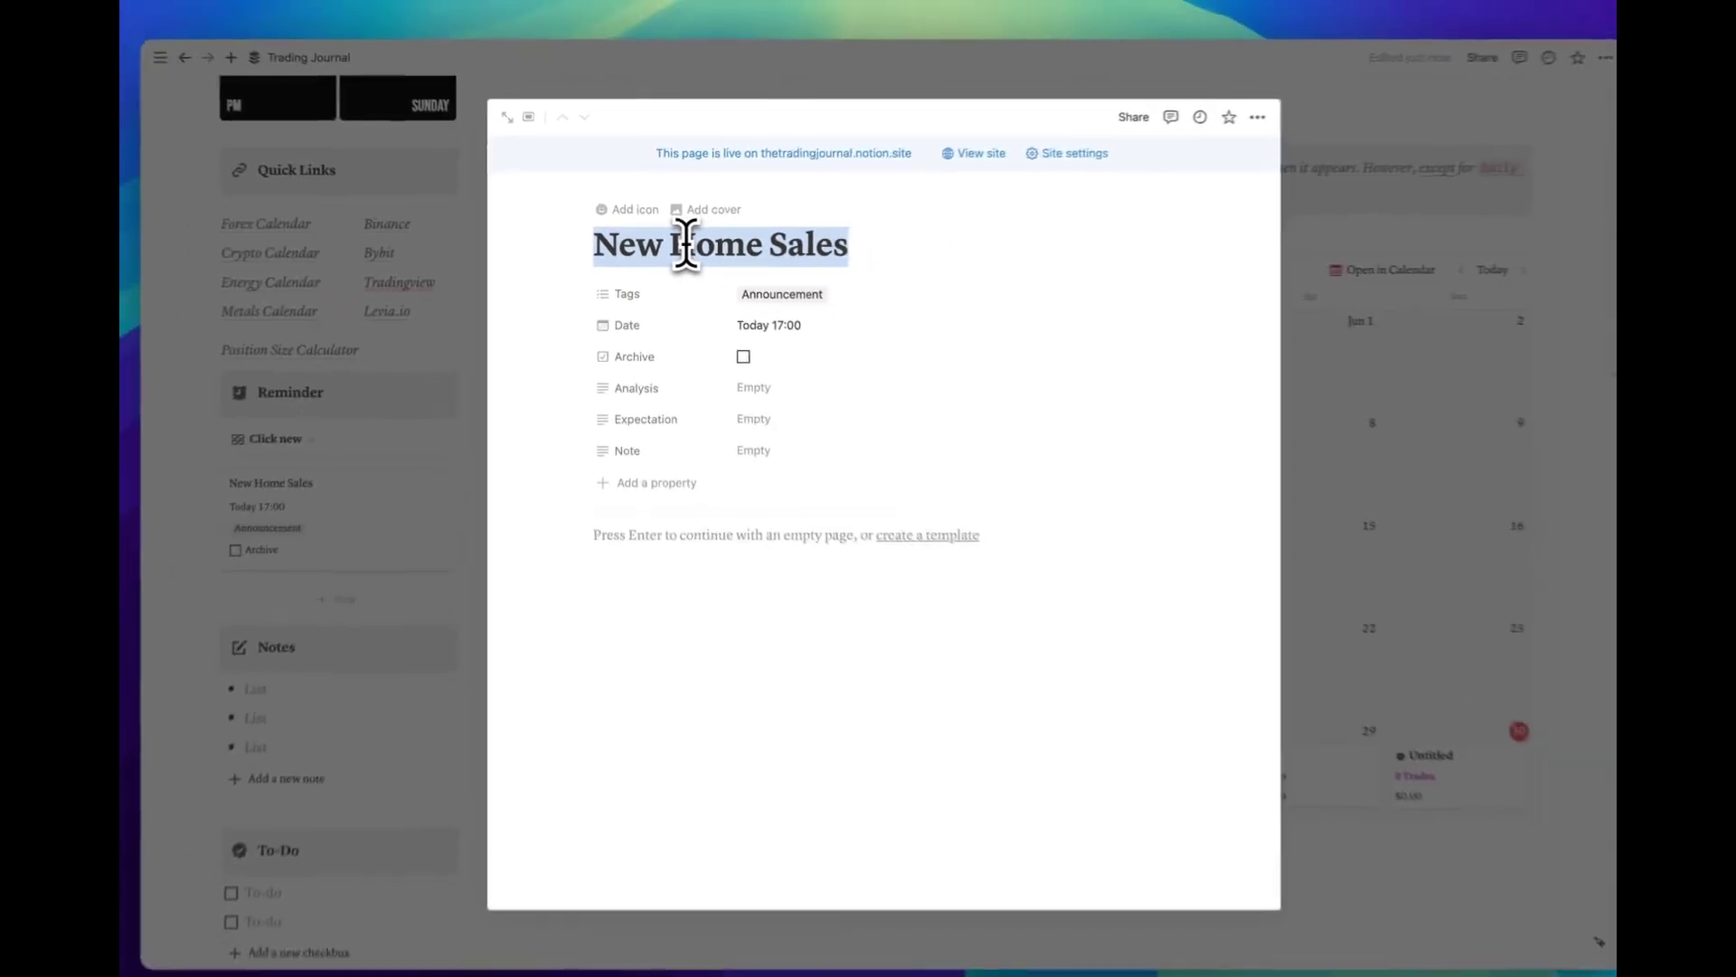
type("CPI")
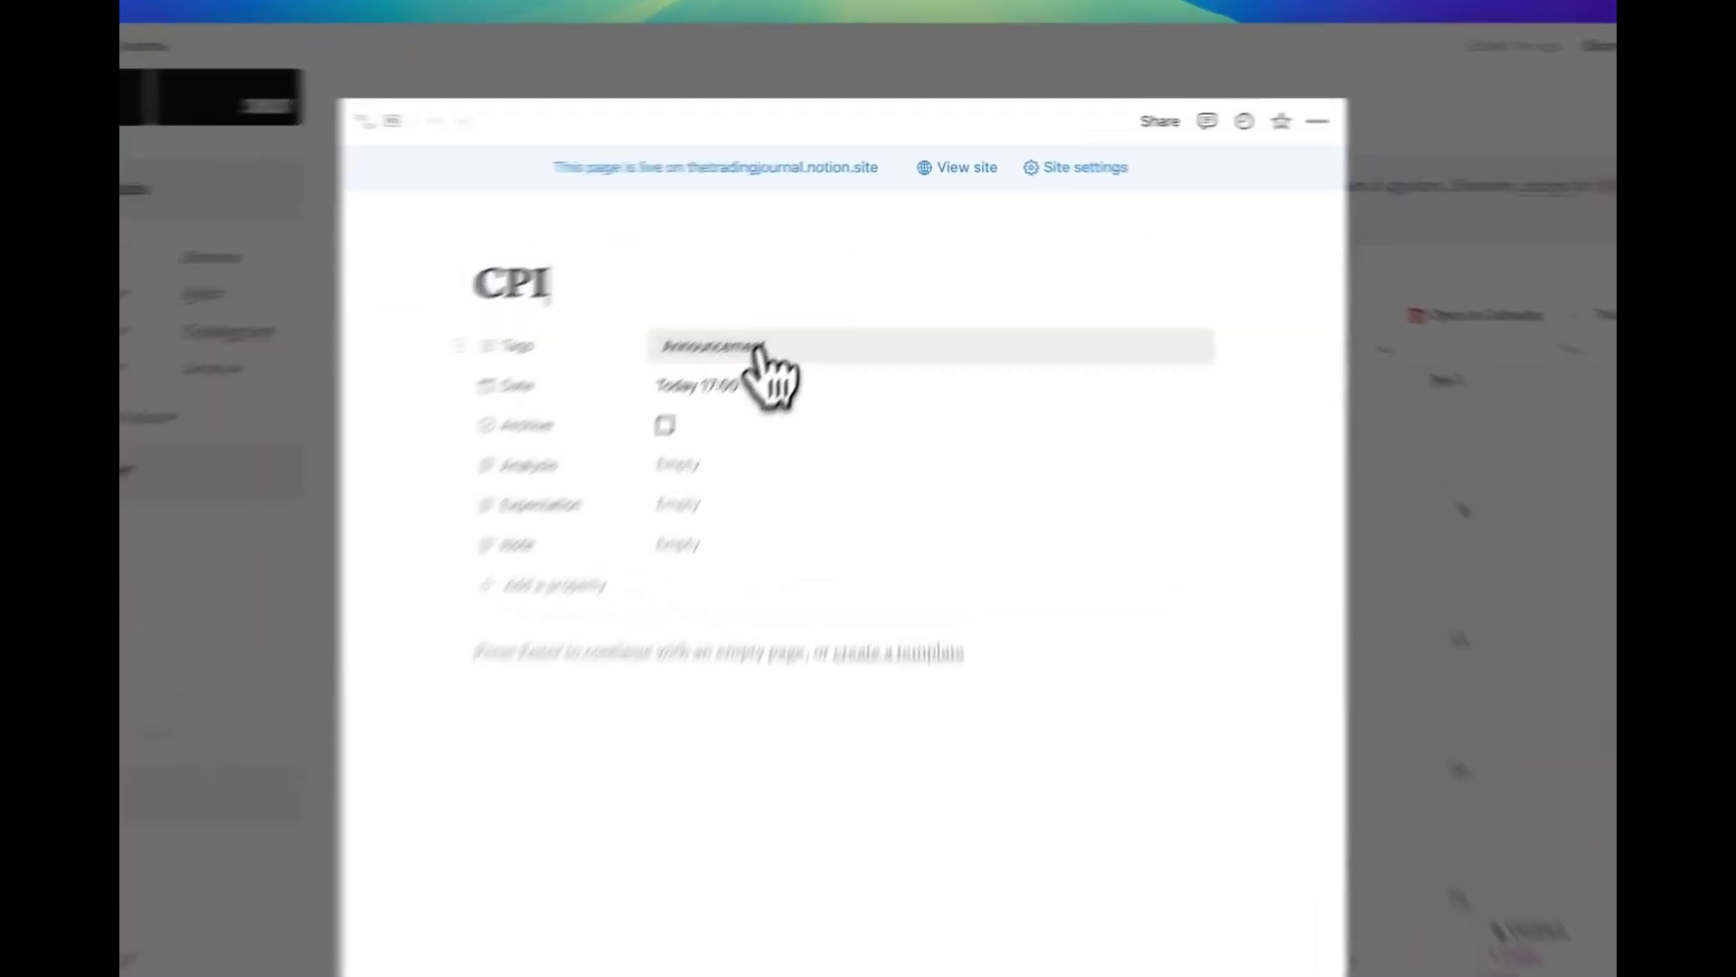
left_click(783, 292)
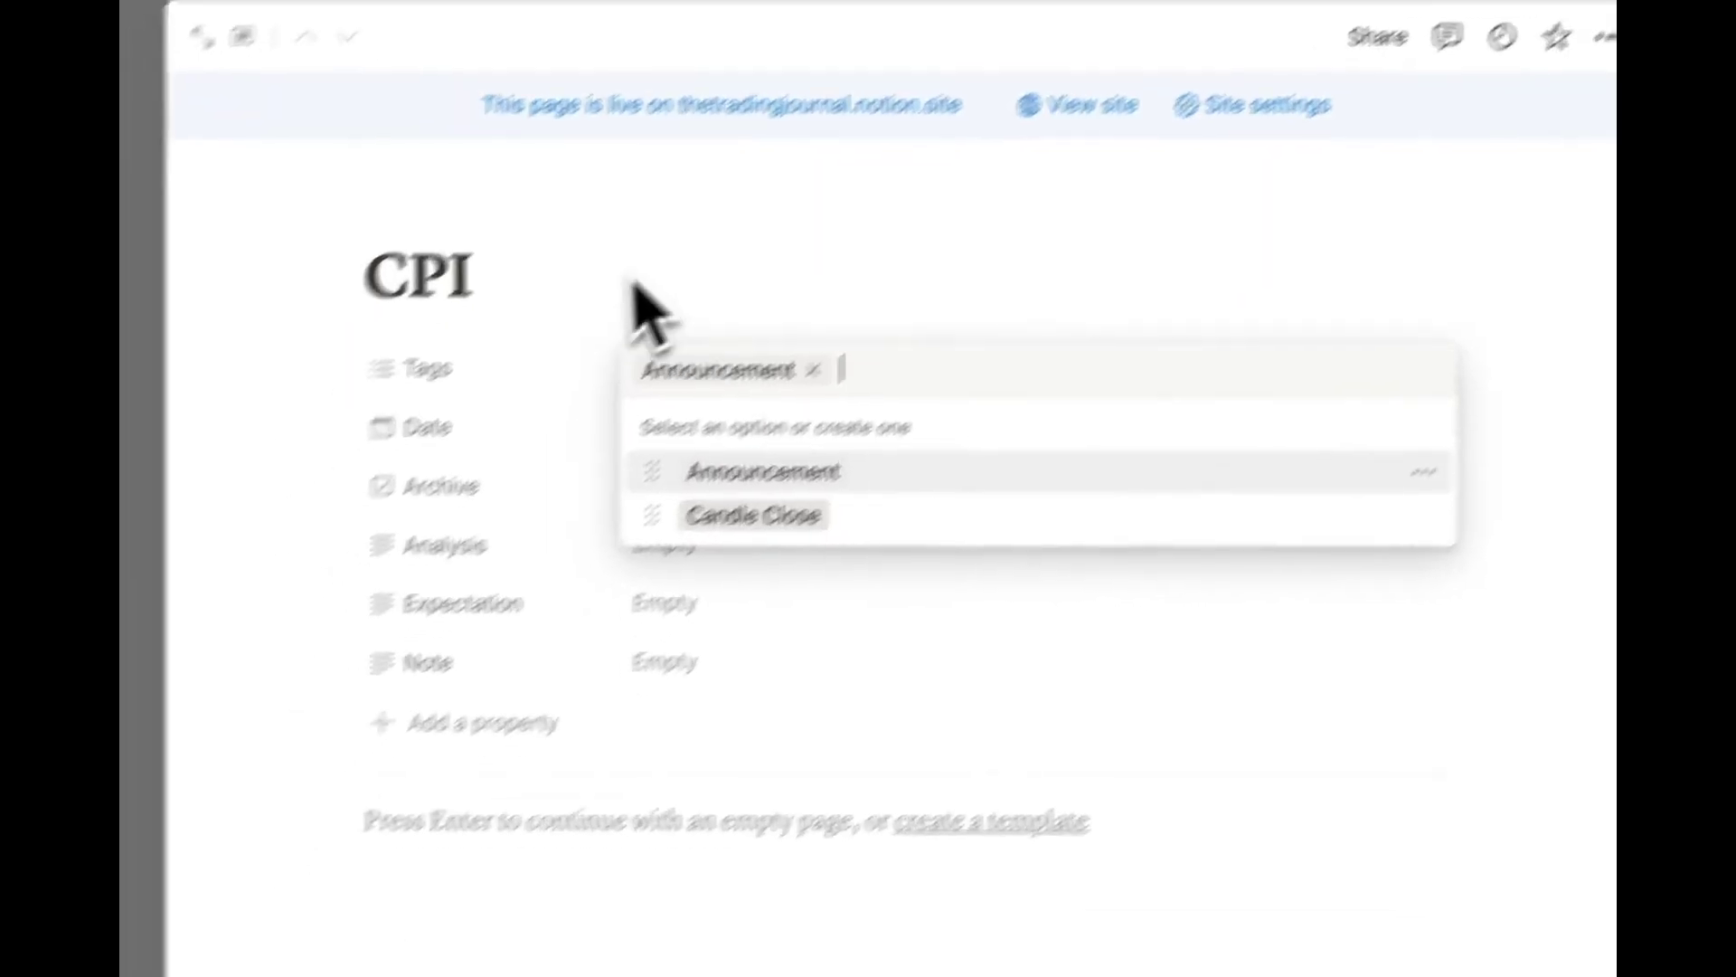
Step: Move the CPI reminder to July 1, 2024 with no time, removing the 15-minute alert
left_click(524, 398)
left_click(637, 510)
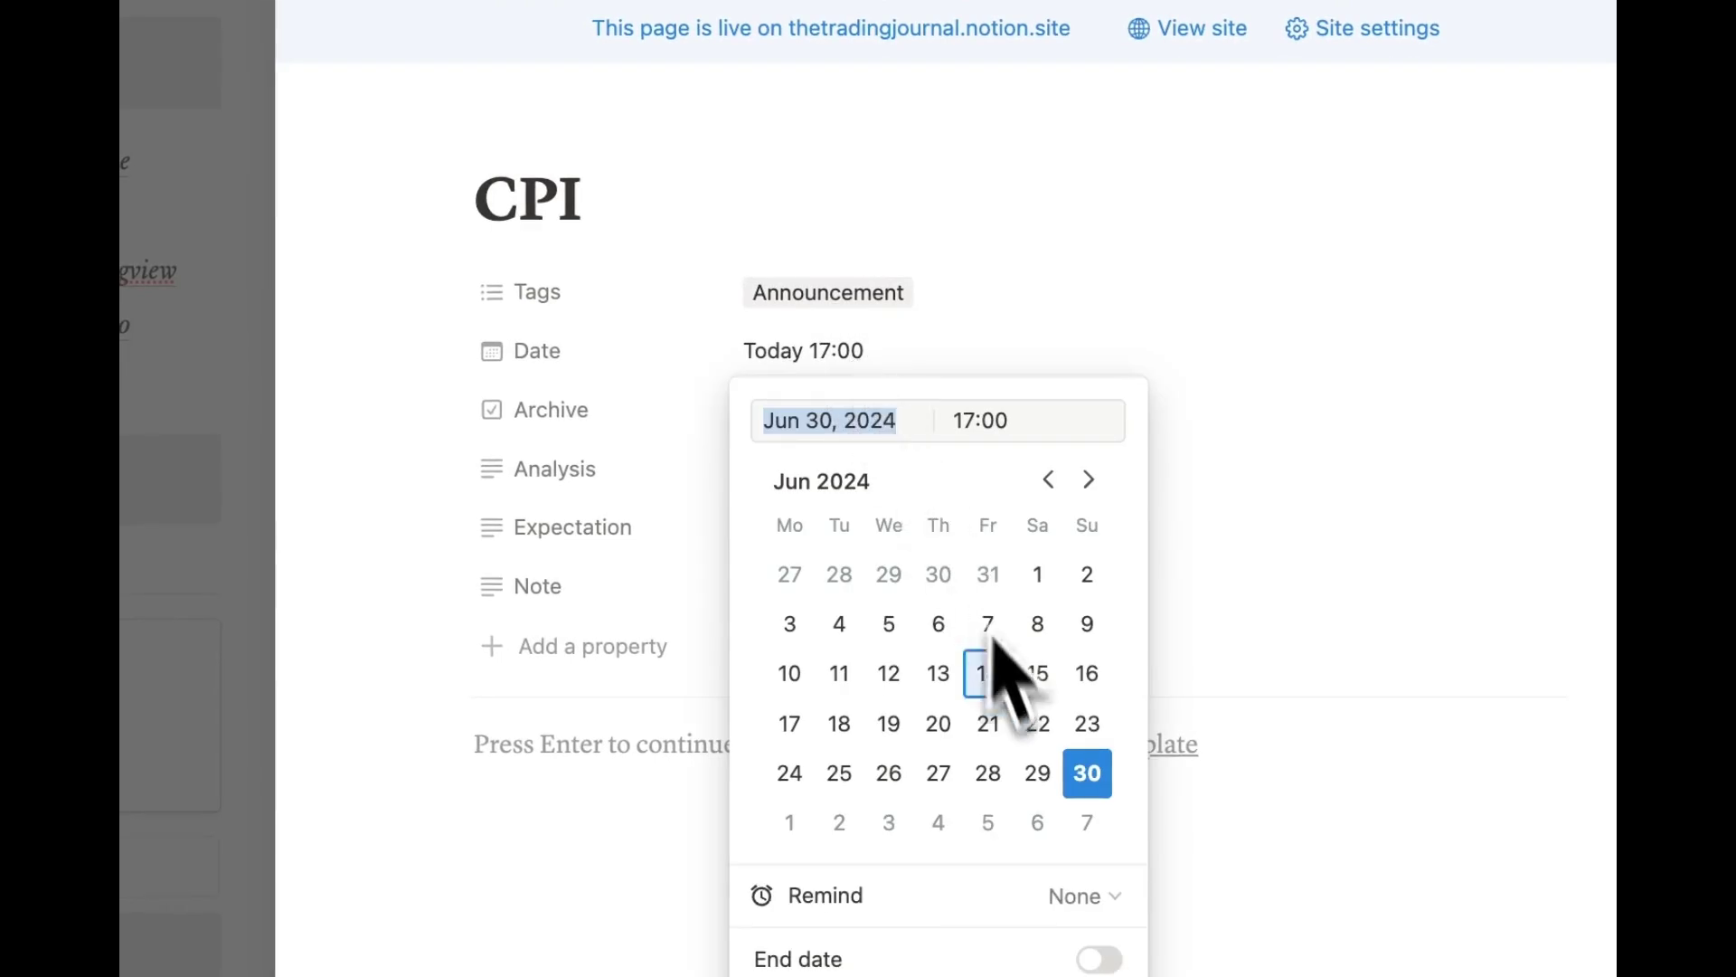
left_click(981, 790)
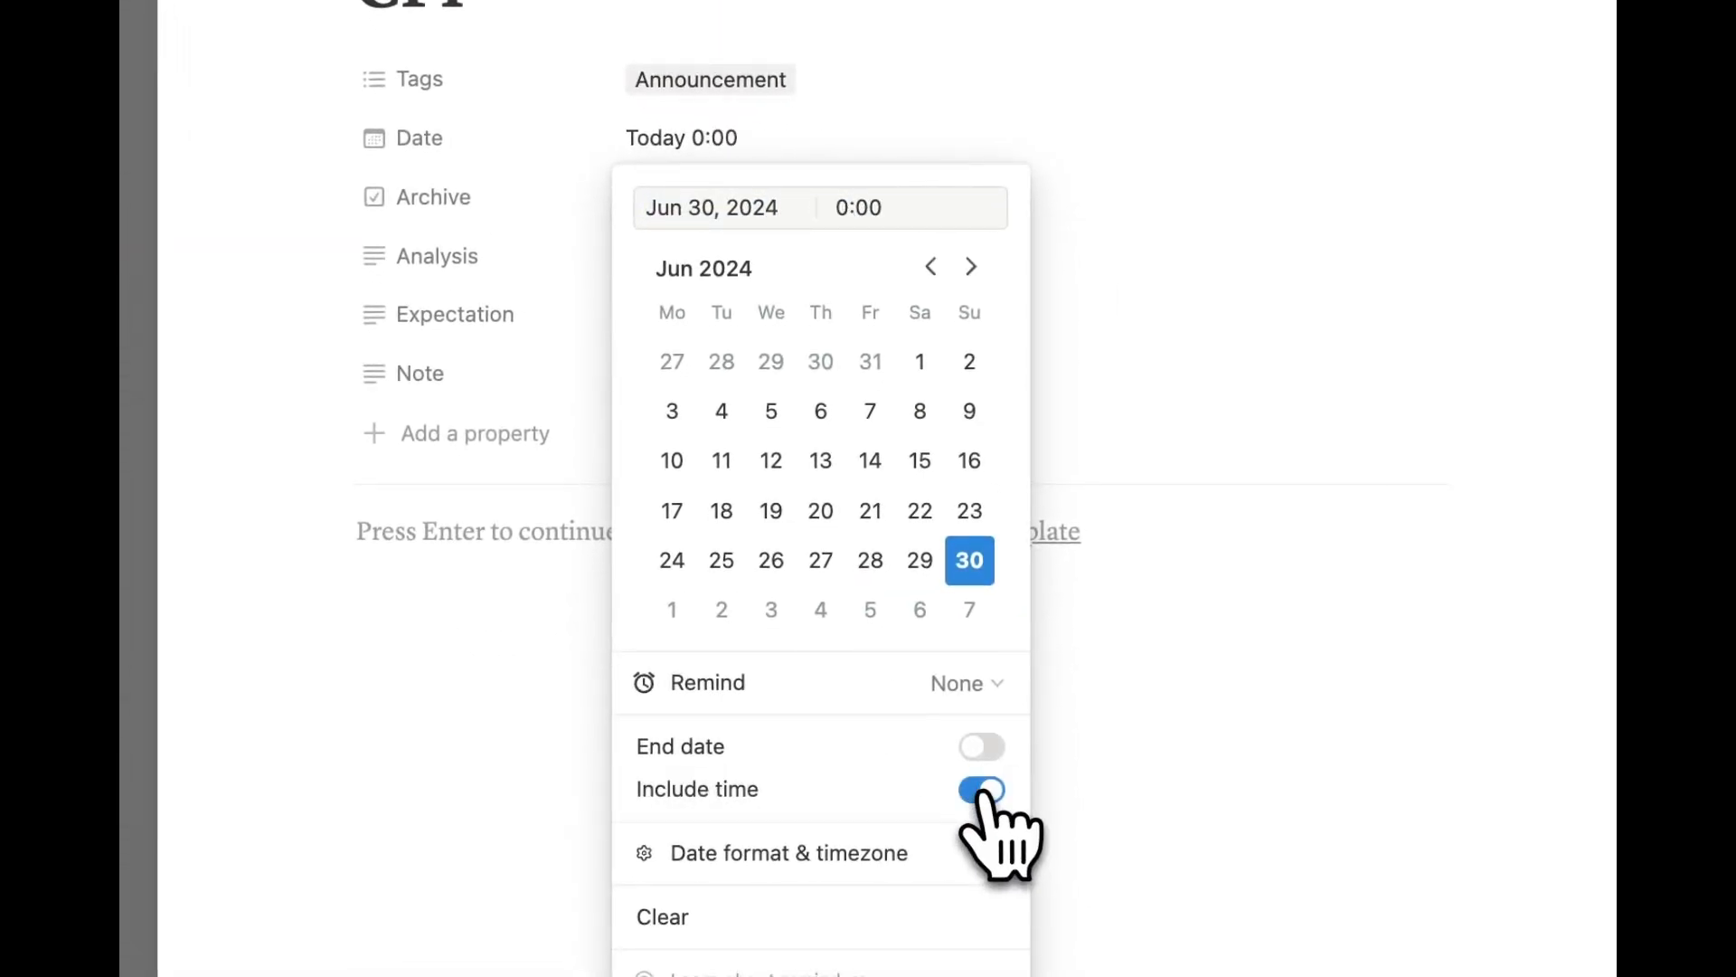
left_click(992, 693)
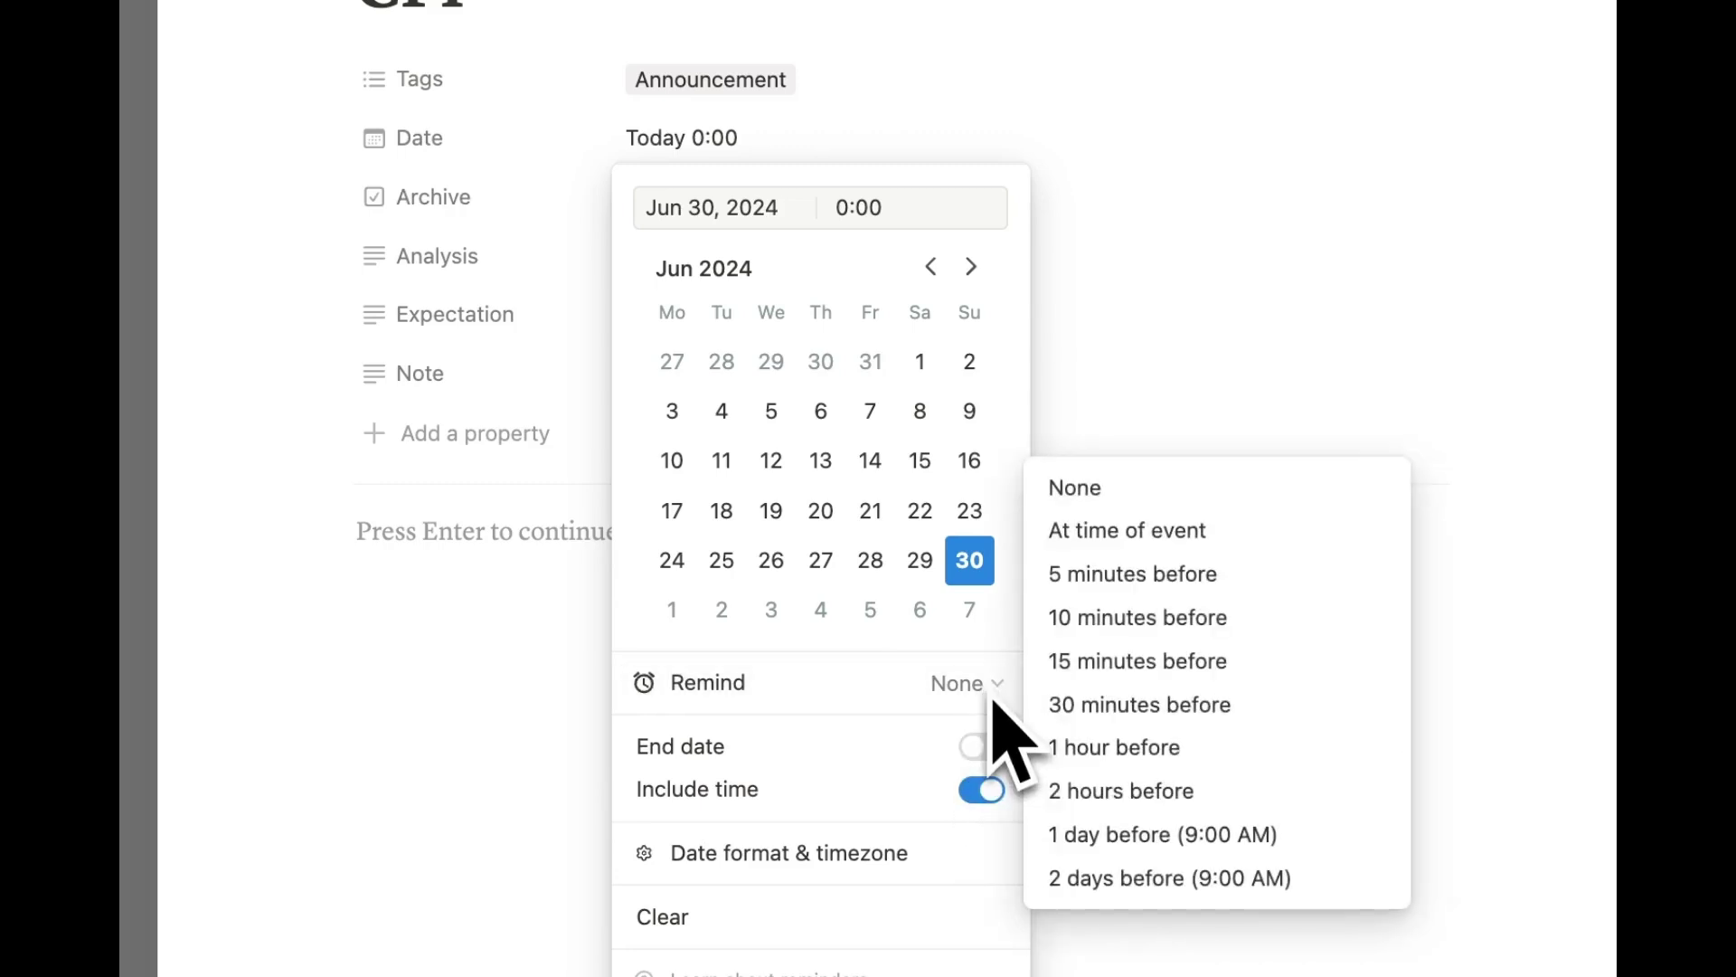
left_click(1142, 669)
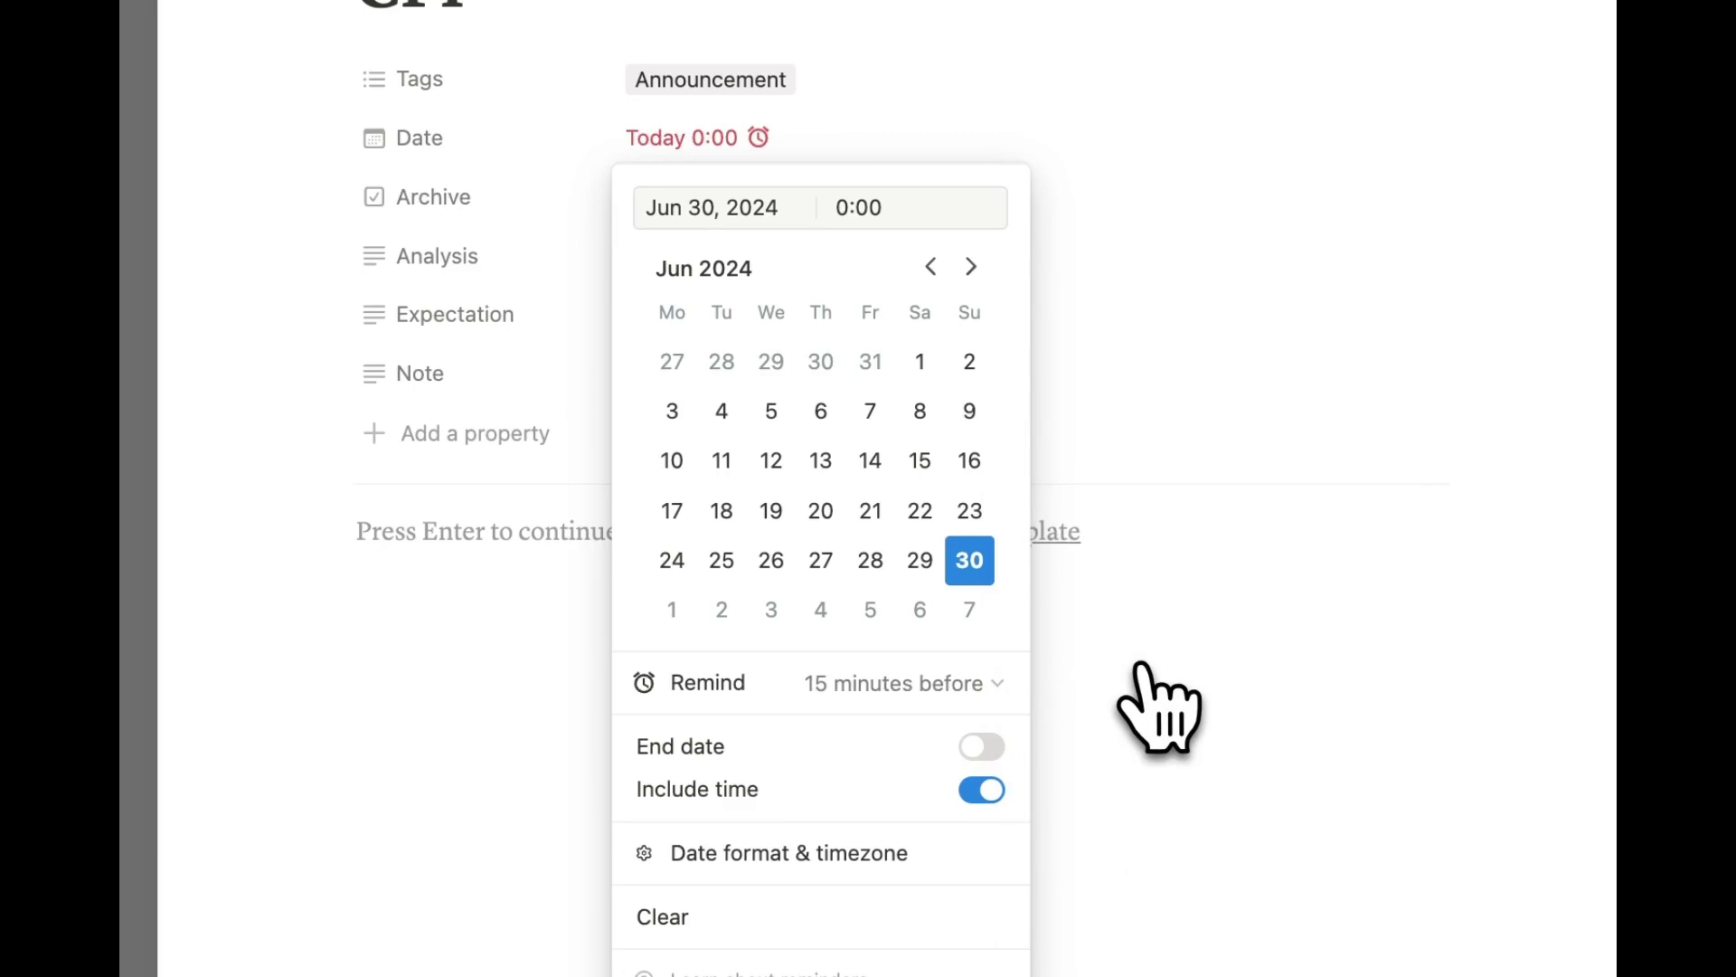
left_click(671, 610)
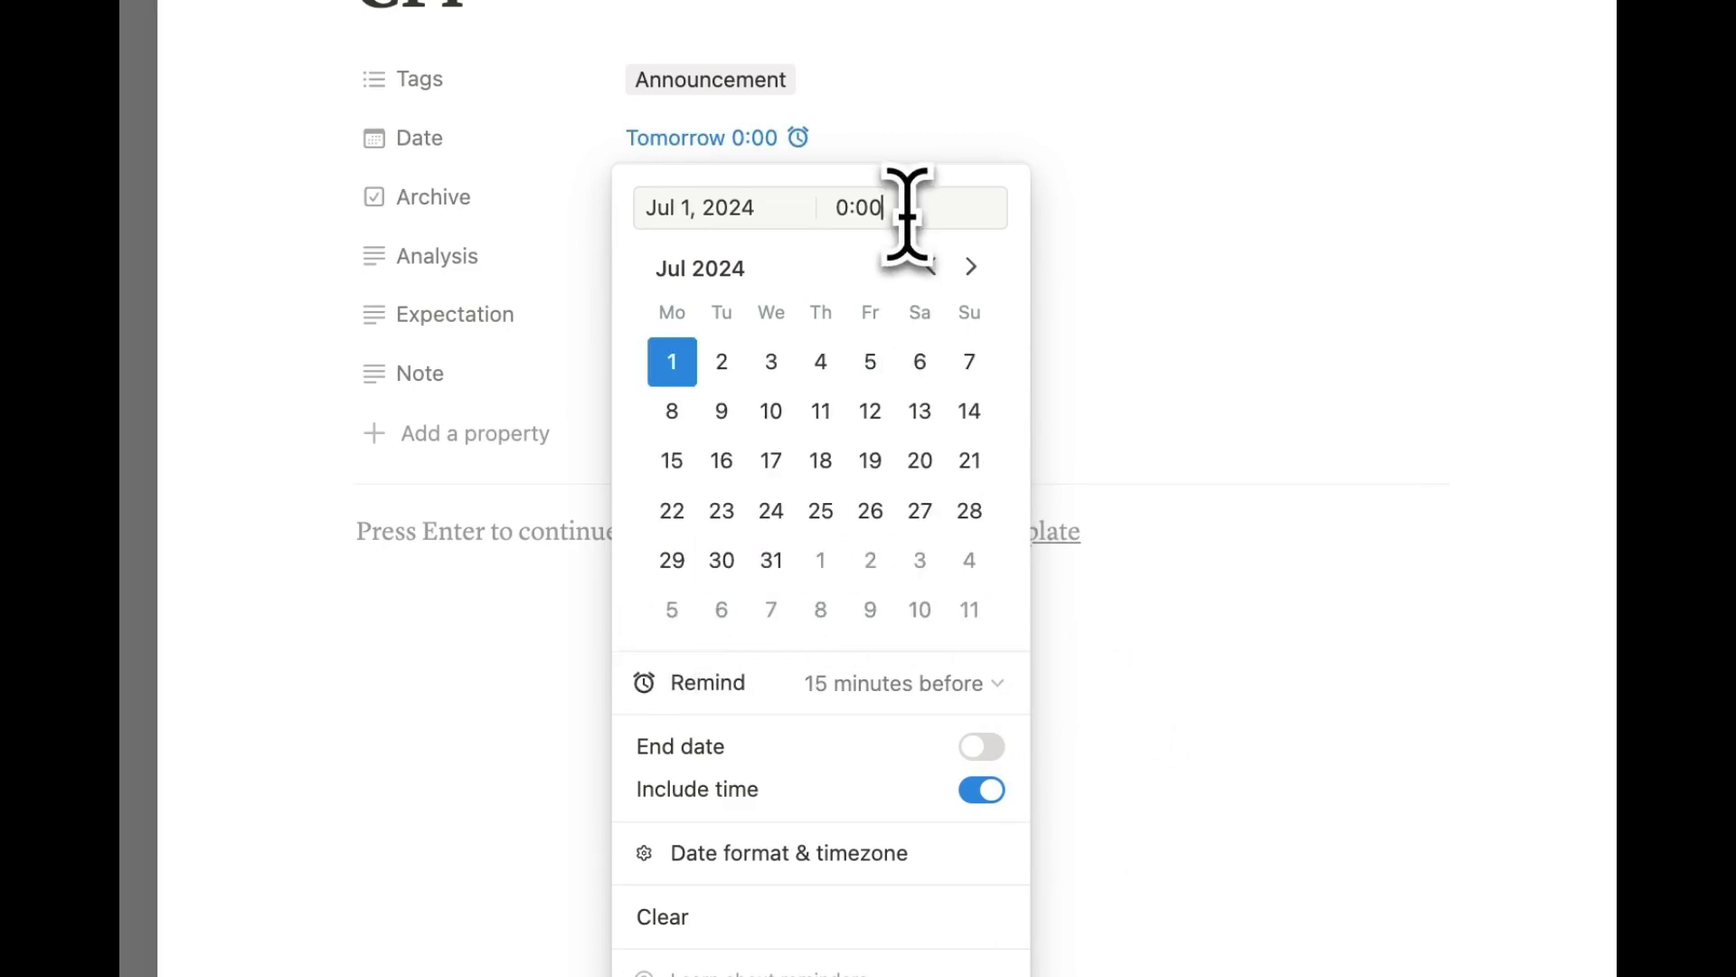
left_click(915, 24)
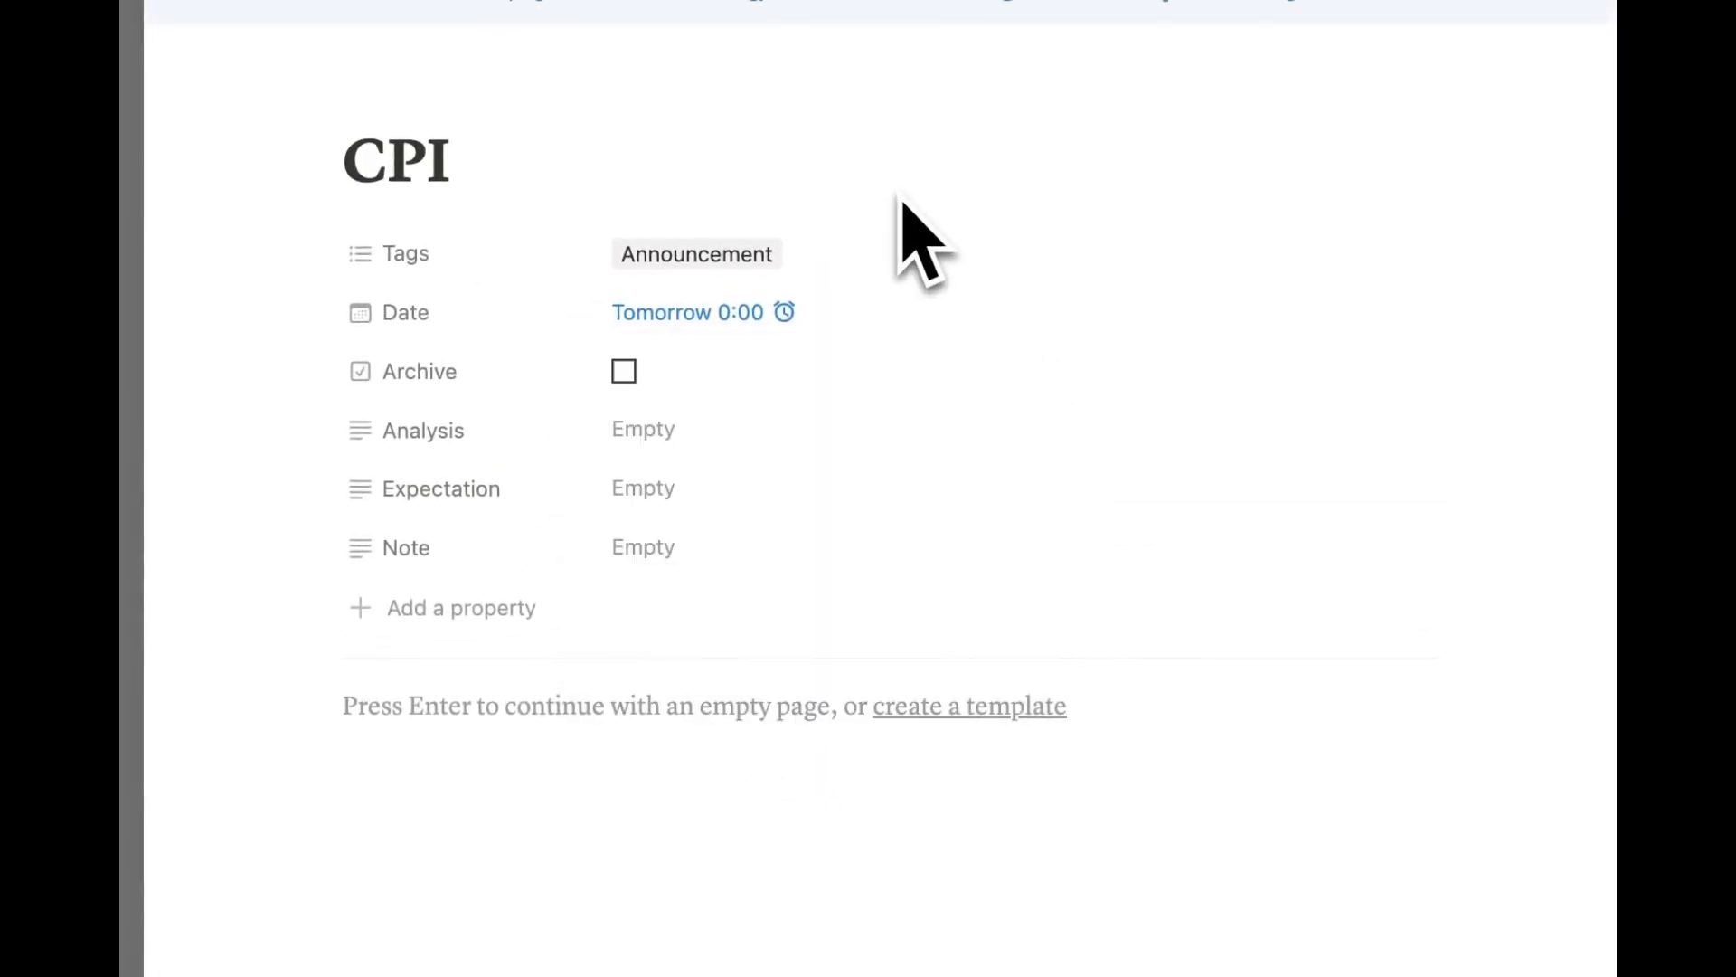
left_click(756, 319)
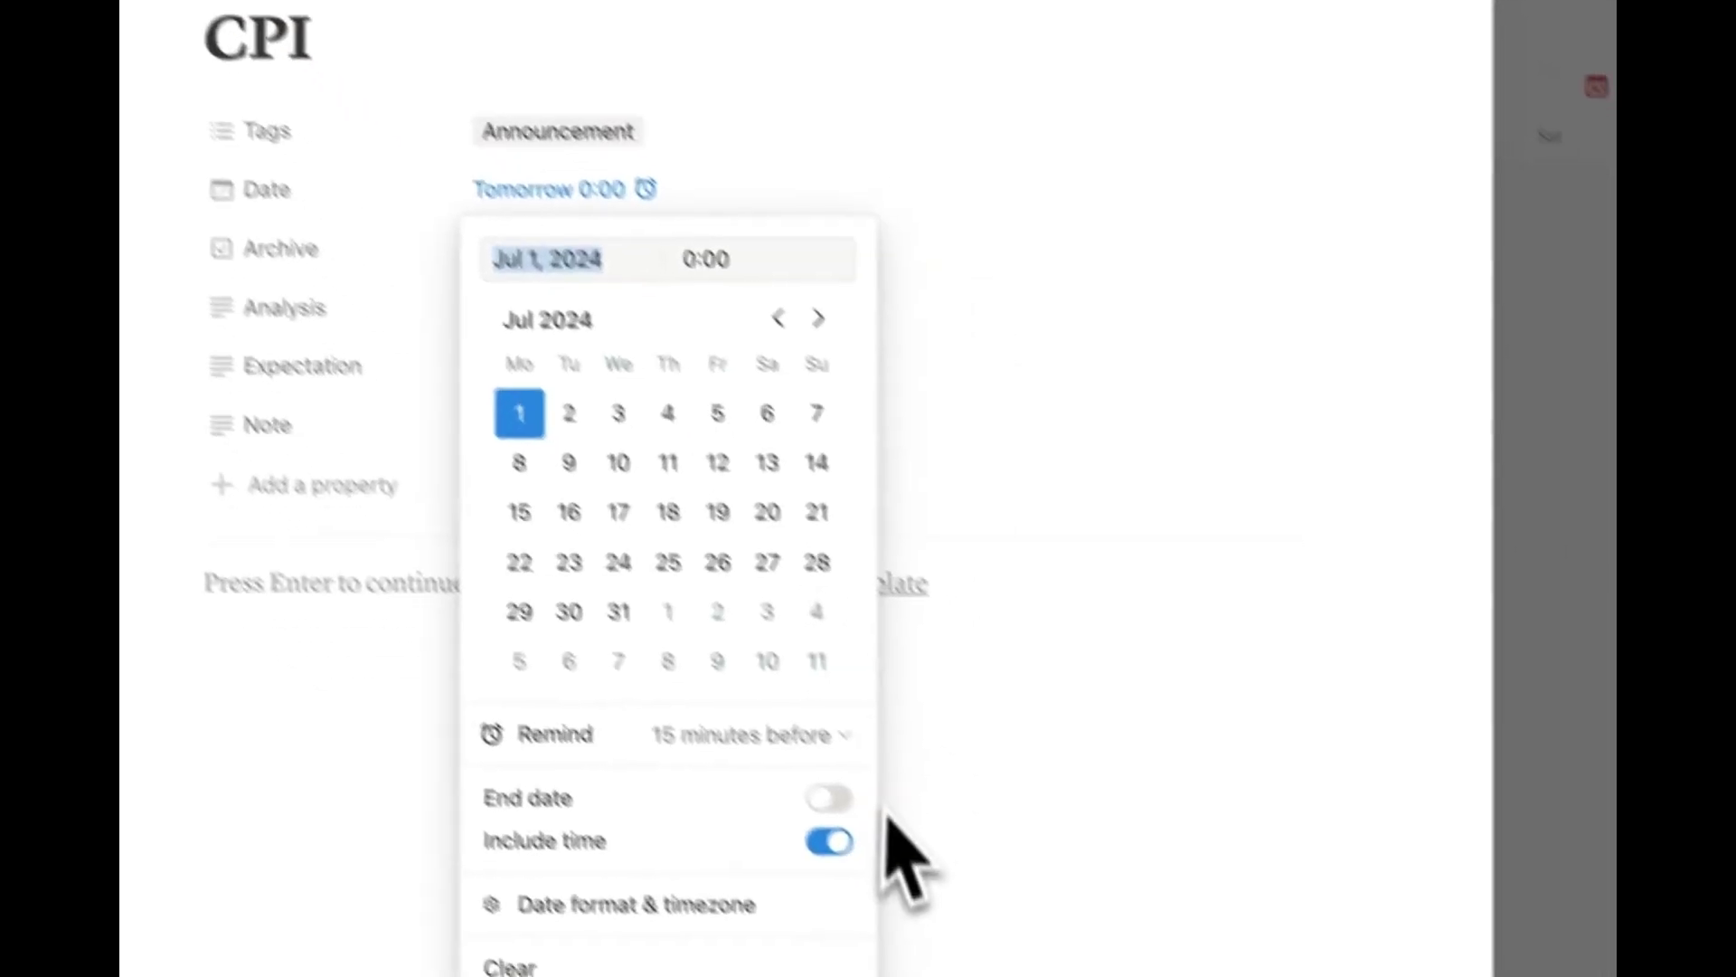
left_click(757, 705)
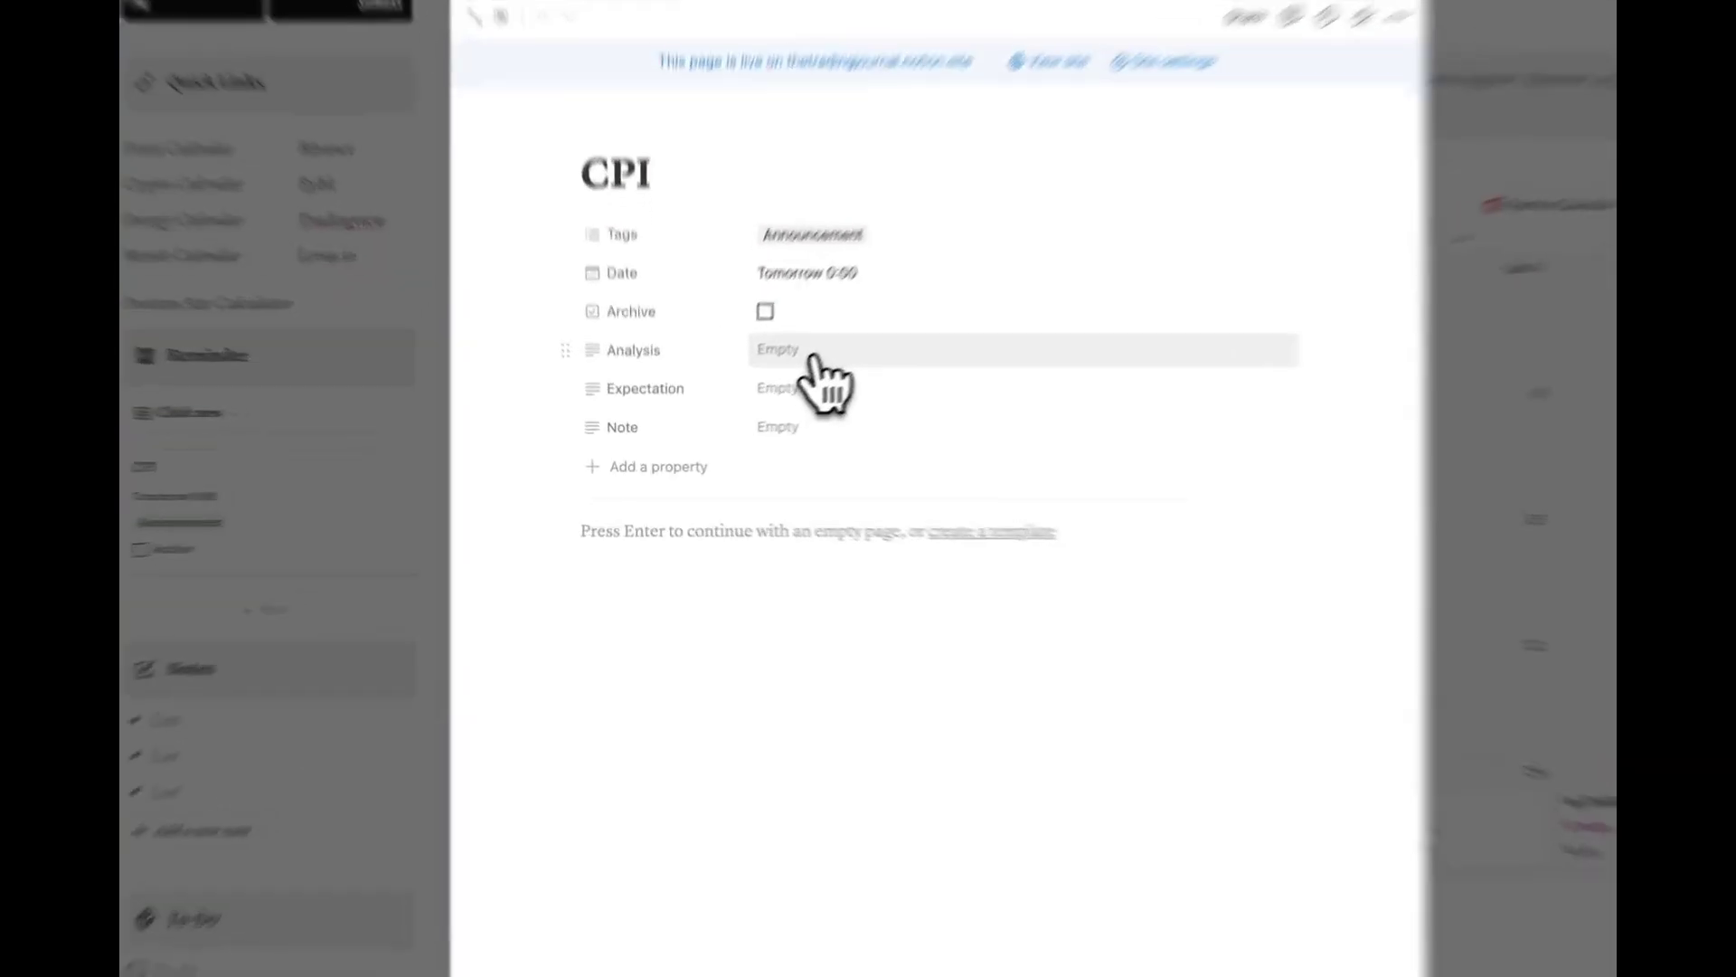
Step: Leave the CPI reminder's Analysis, Expectation and Note fields empty
left_click(773, 380)
left_click(876, 356)
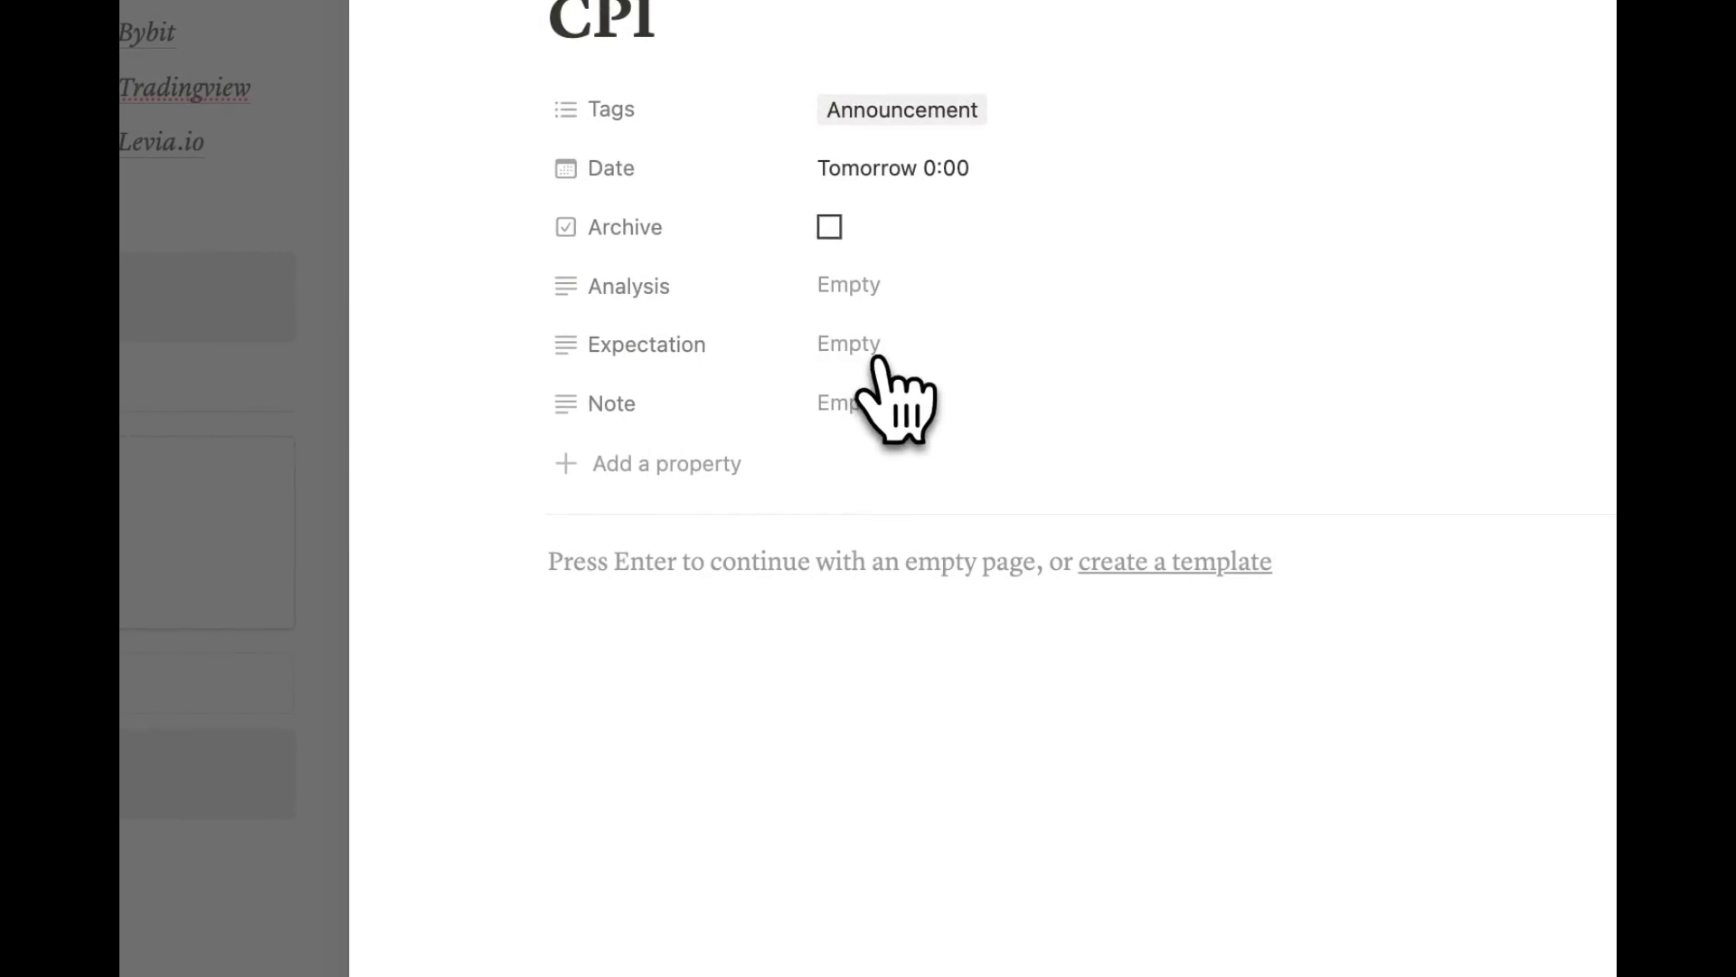
left_click(879, 361)
left_click(868, 398)
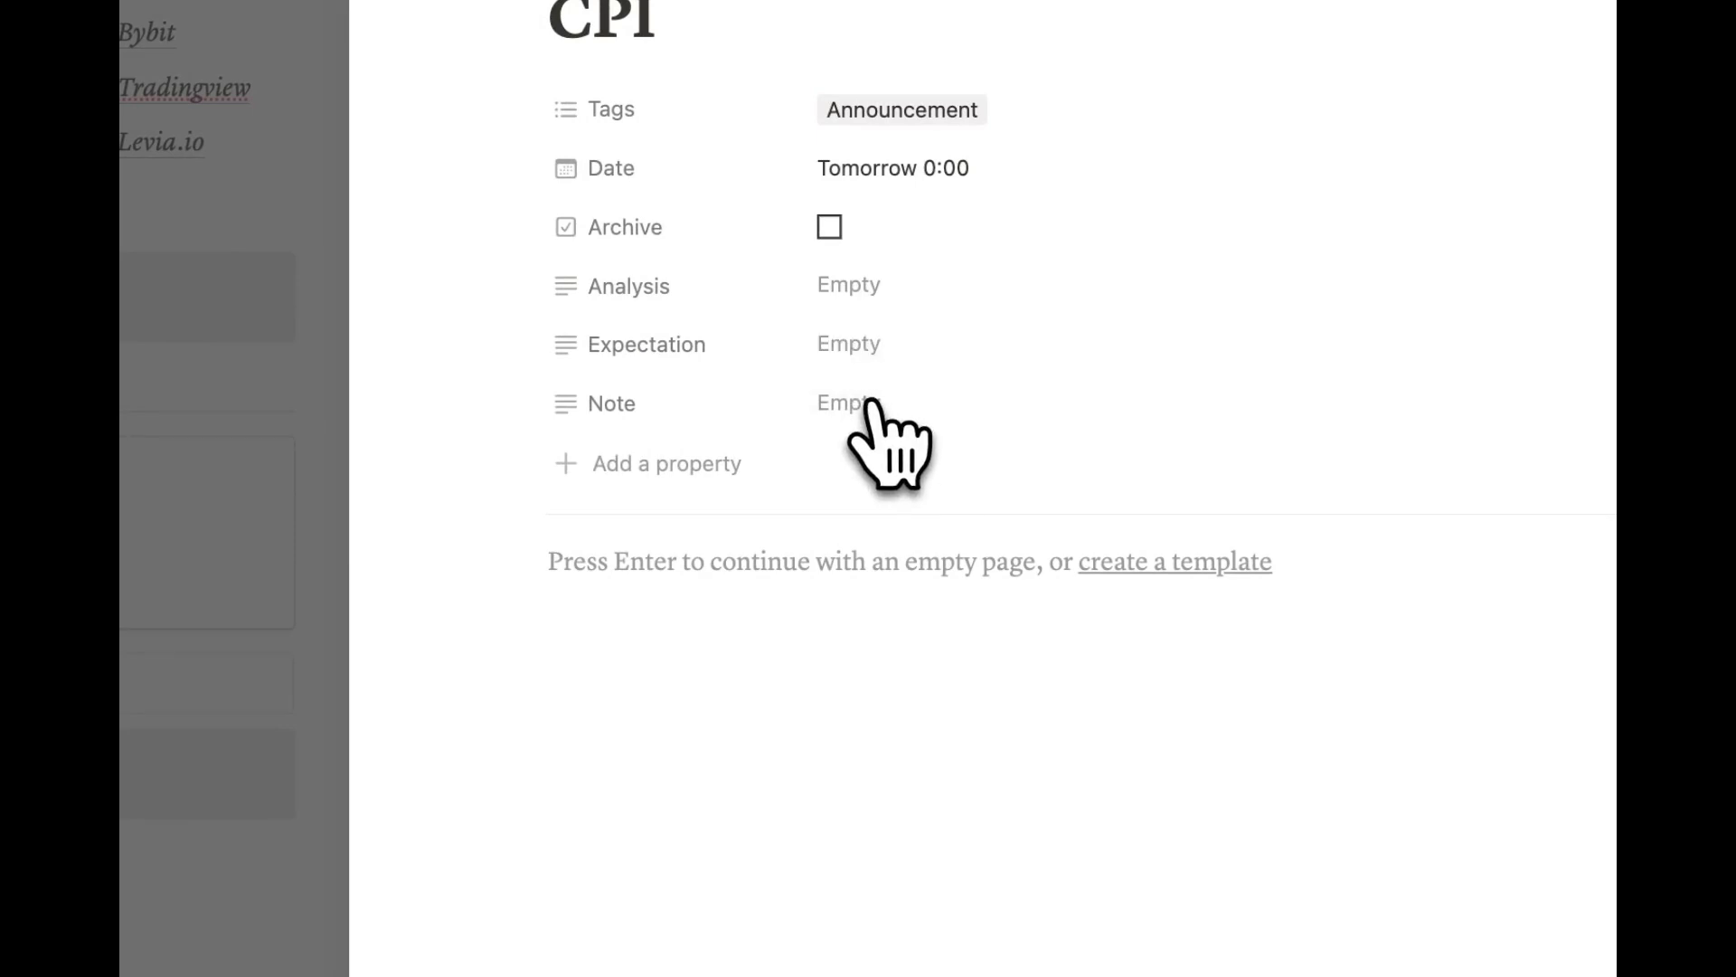
left_click(866, 408)
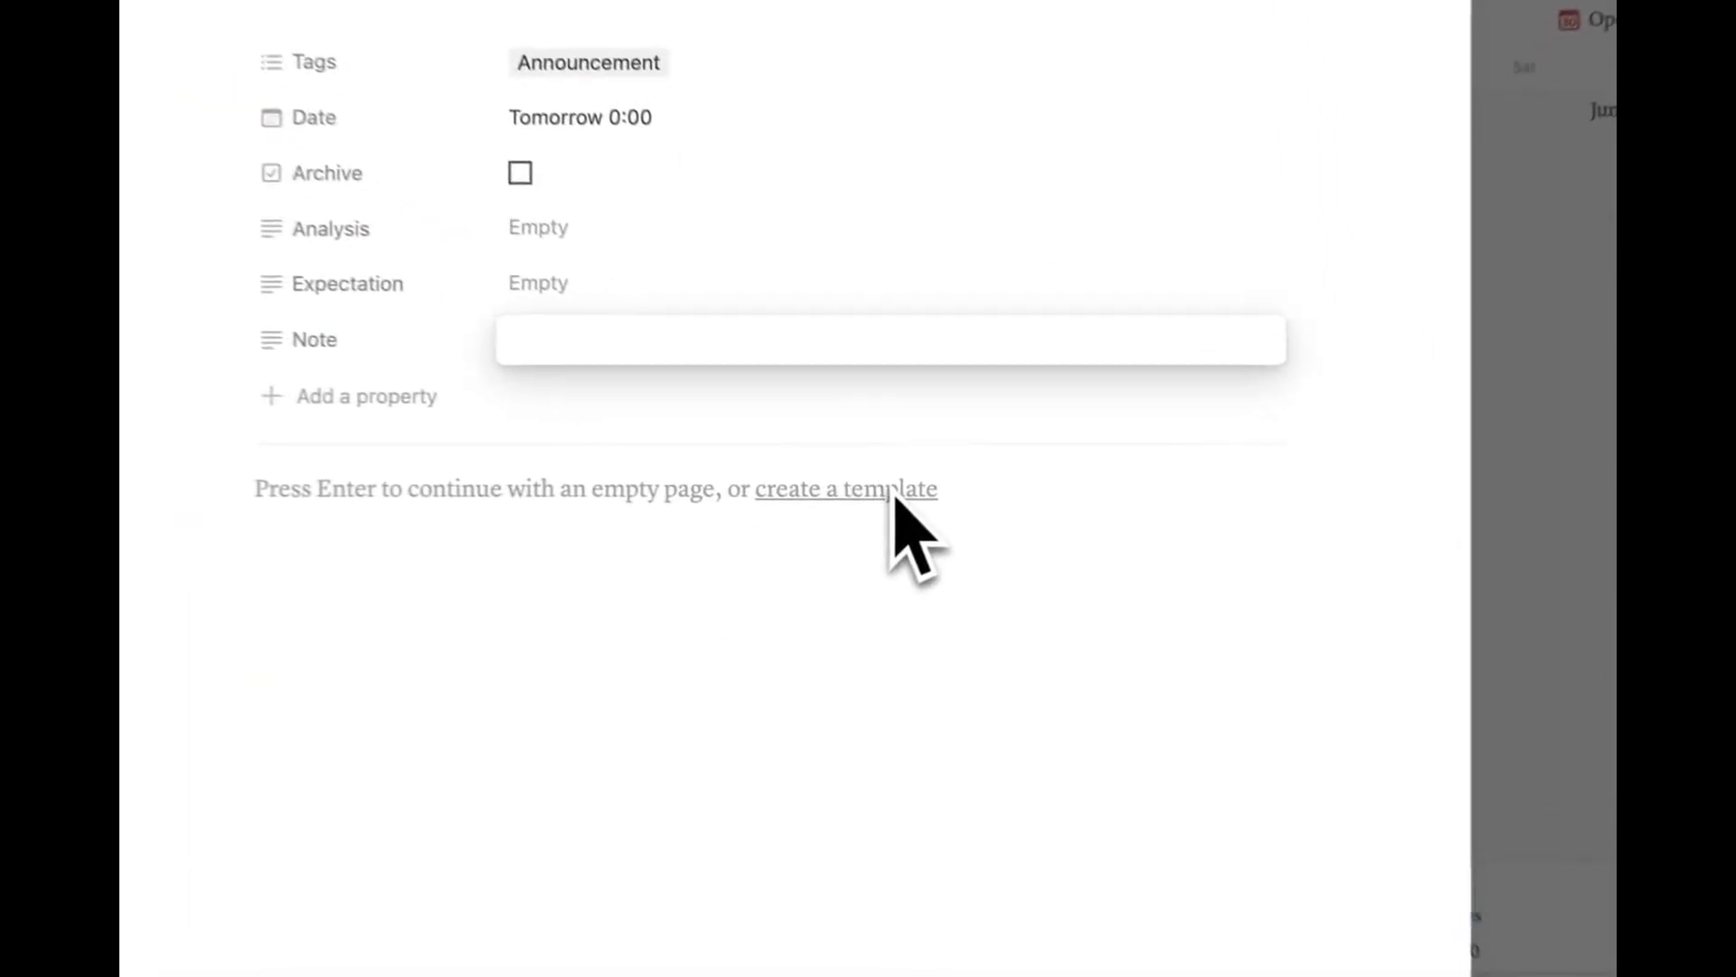
left_click(882, 502)
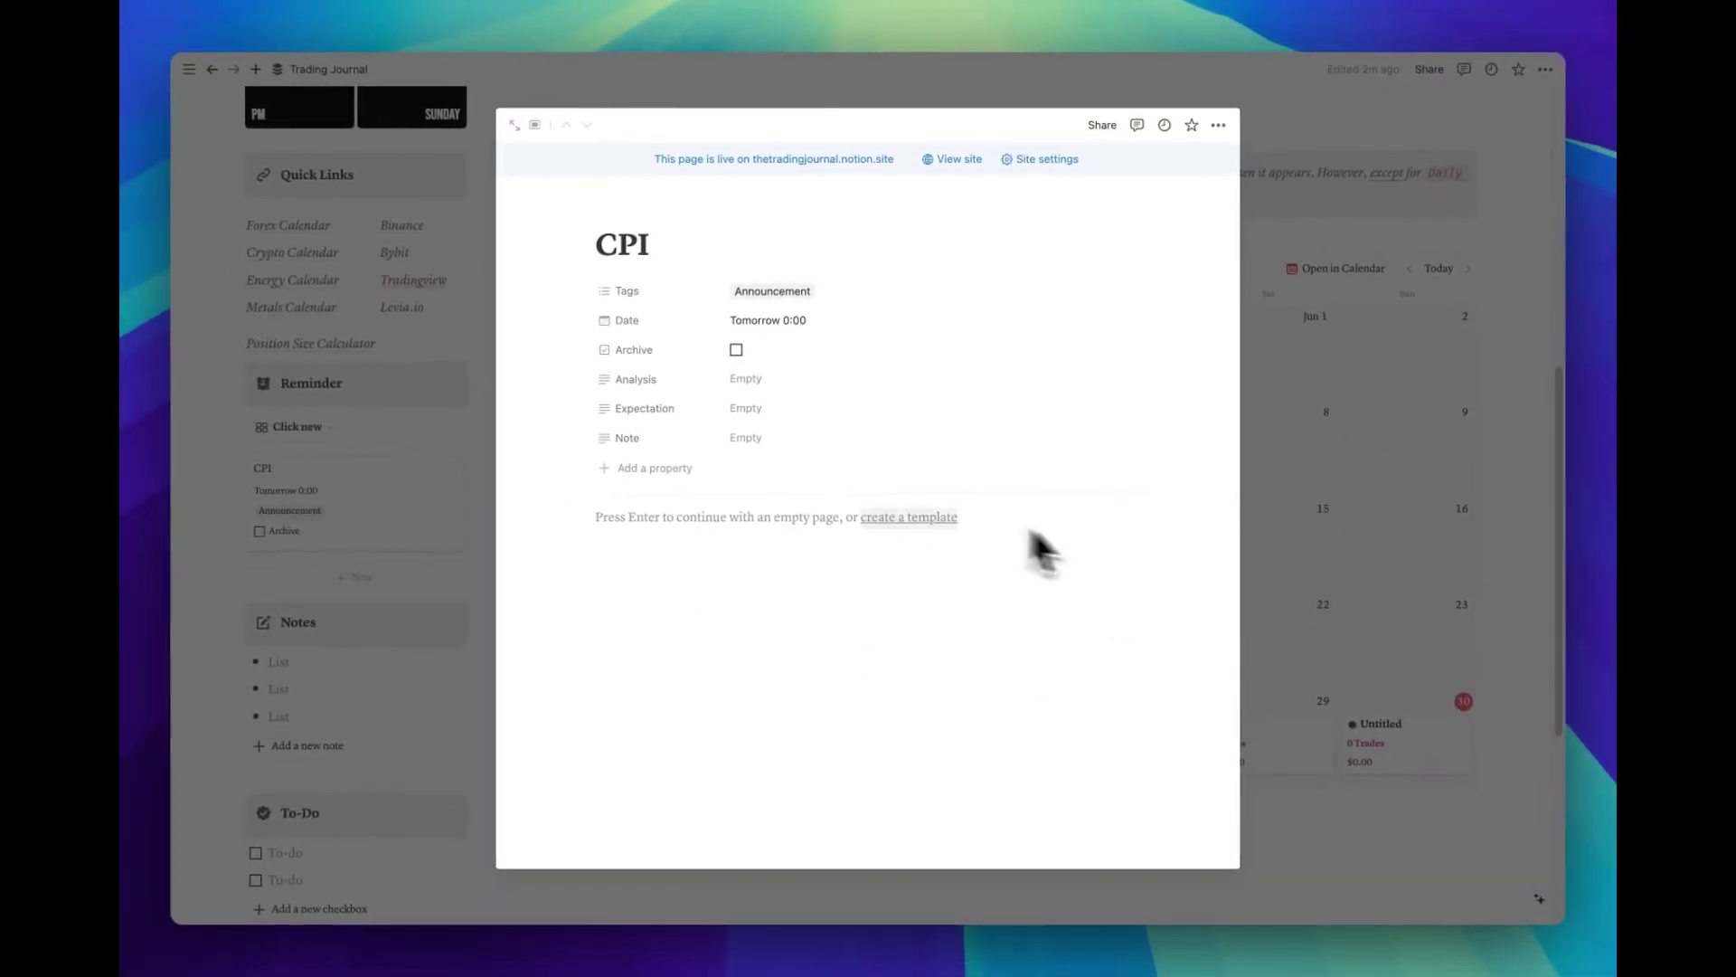
Step: Close the CPI reminder, dismiss the reminder template list, and scroll down to the footer links
key("Escape")
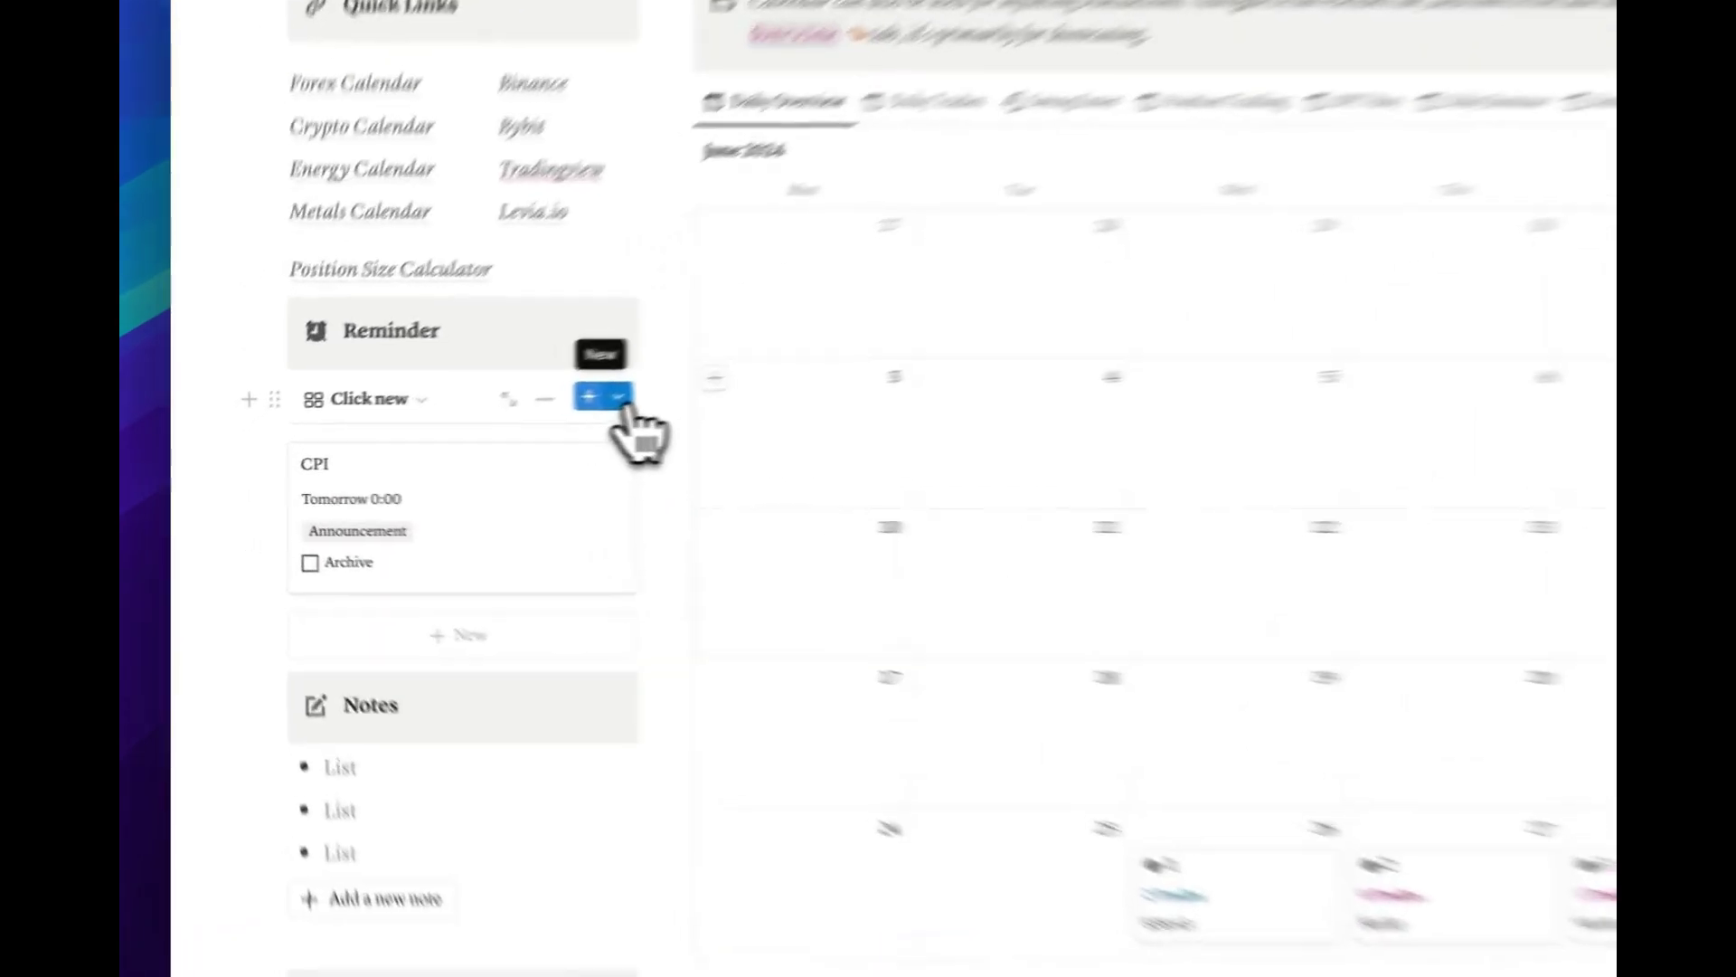
left_click(619, 398)
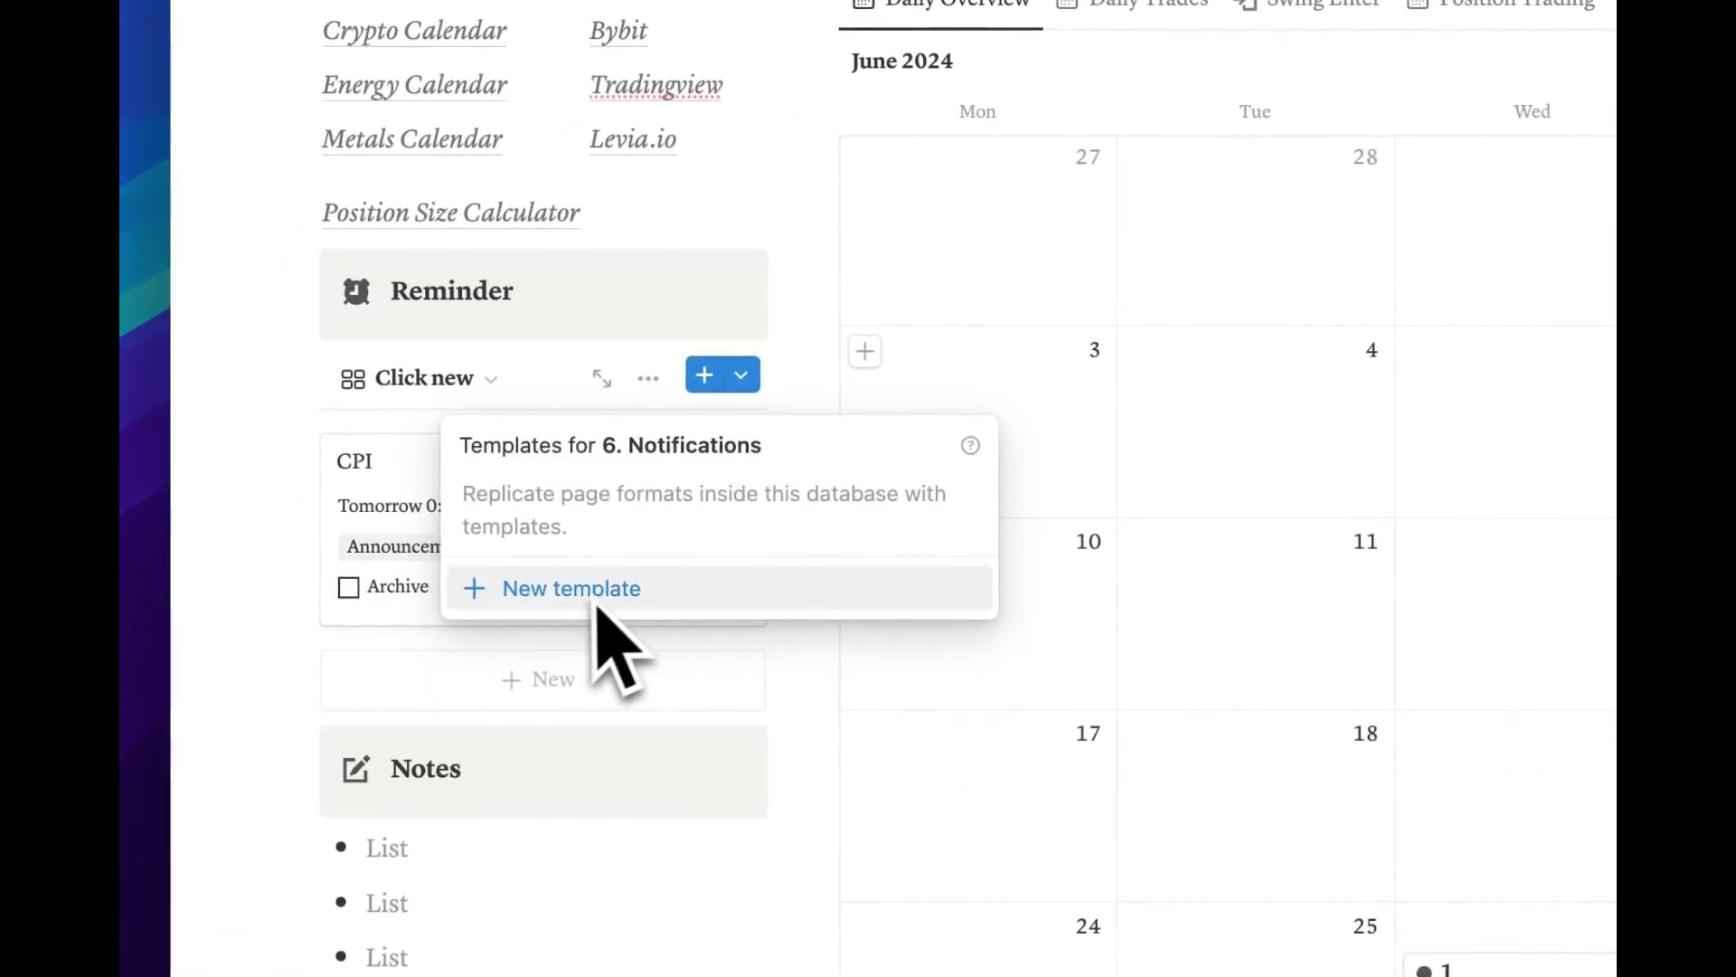
key("Escape")
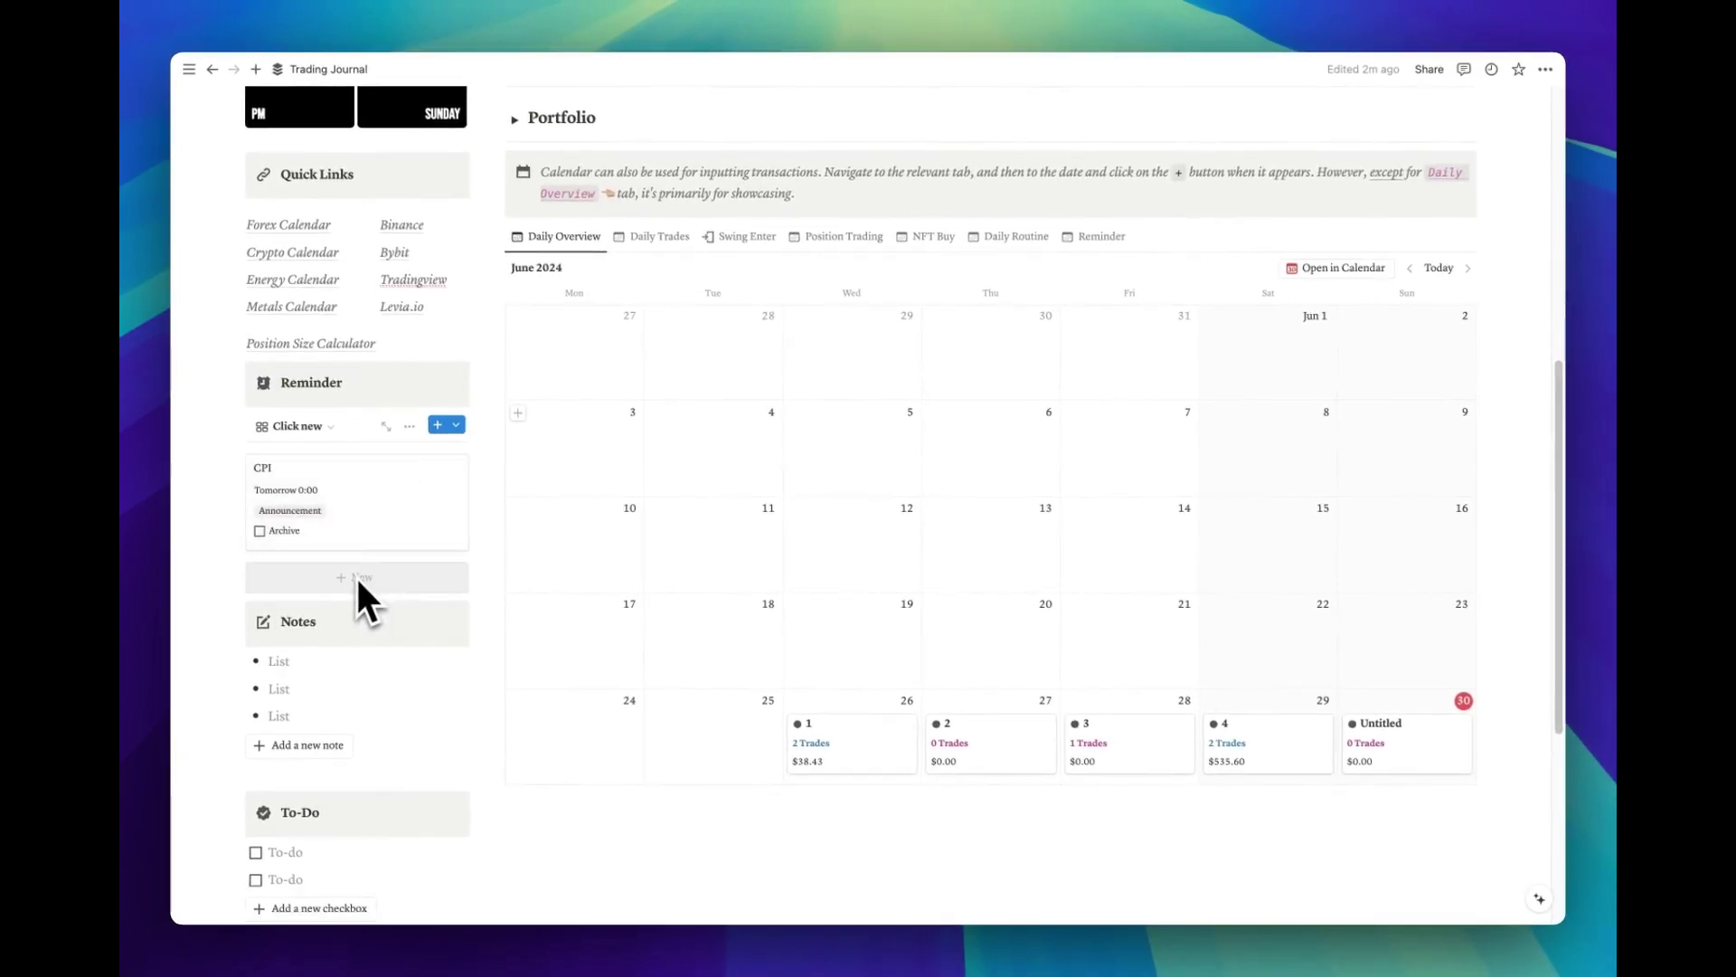
scroll(355, 575, "down", 3)
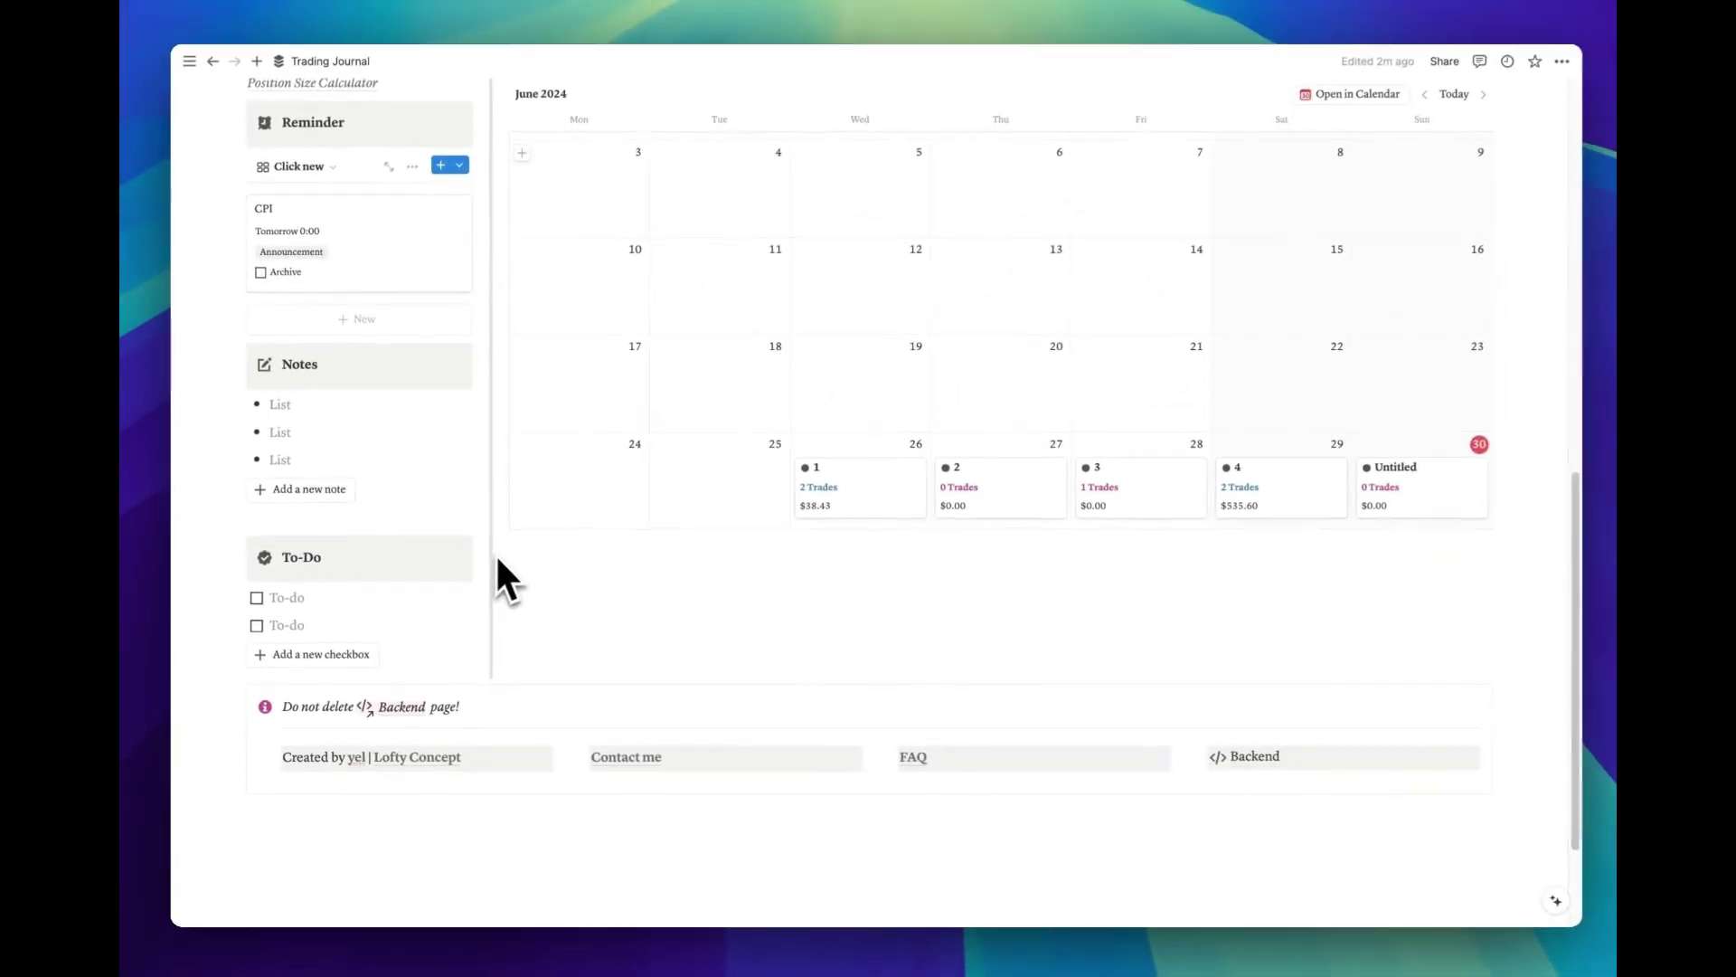
Step: Expand Open Positions at the top to reveal the CRV Long and BTC Long cards
scroll(629, 545, "up", 10)
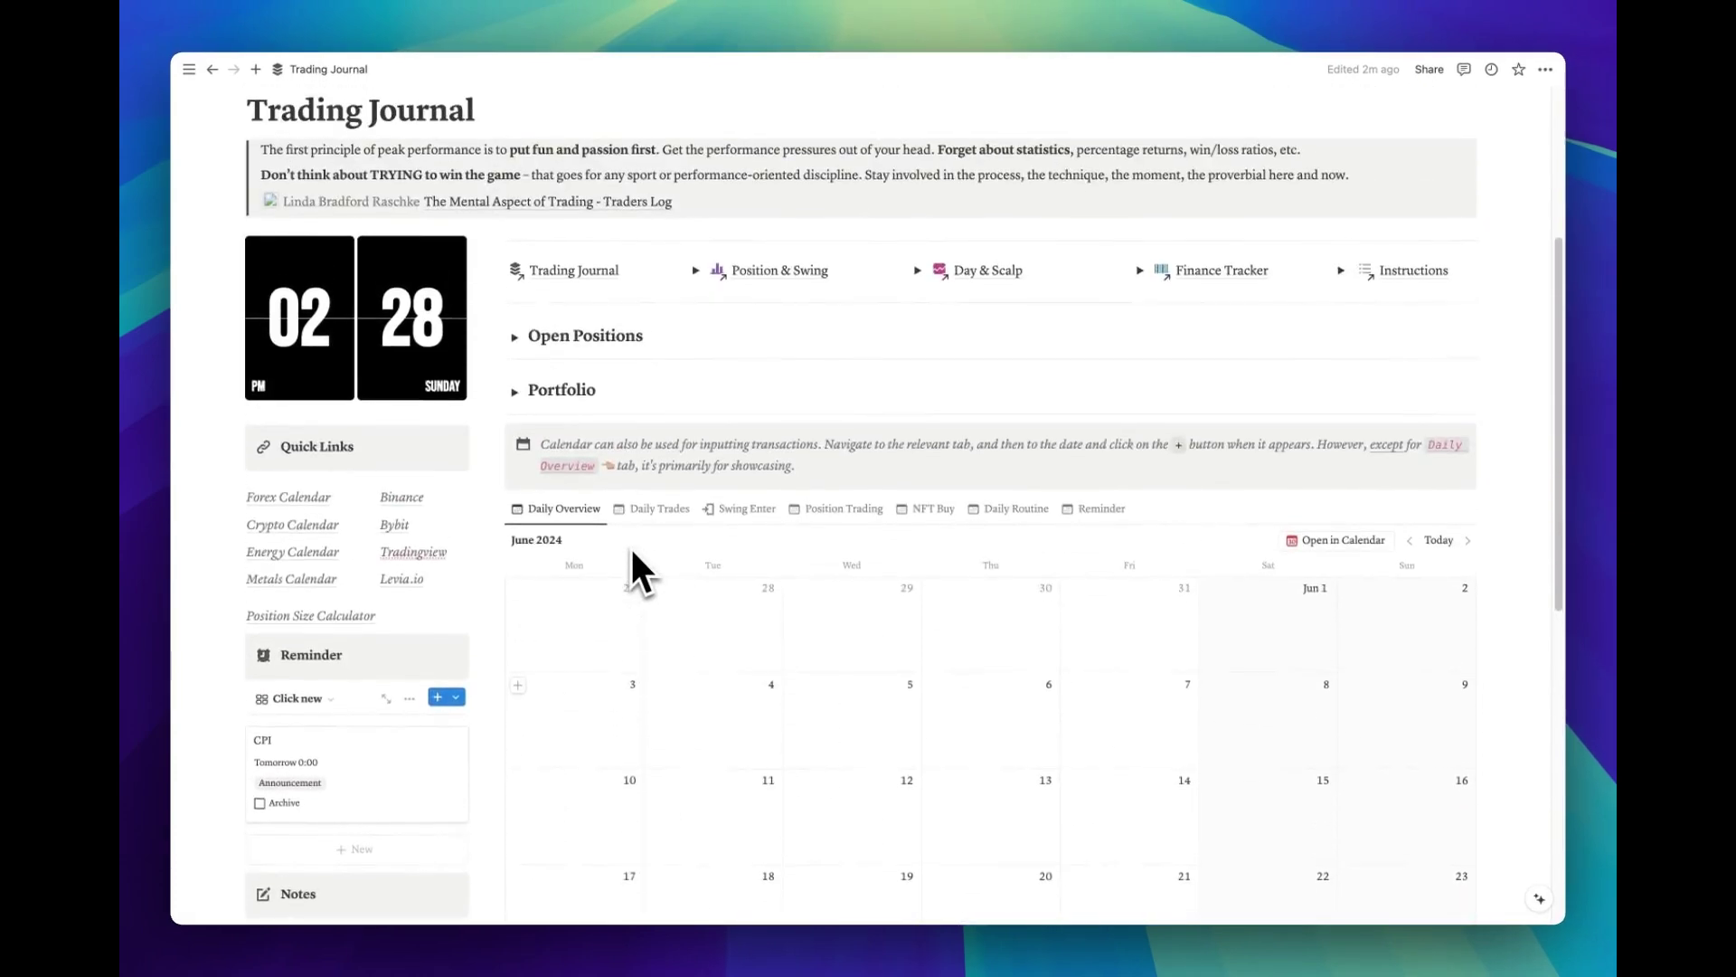
scroll(631, 553, "up", 2)
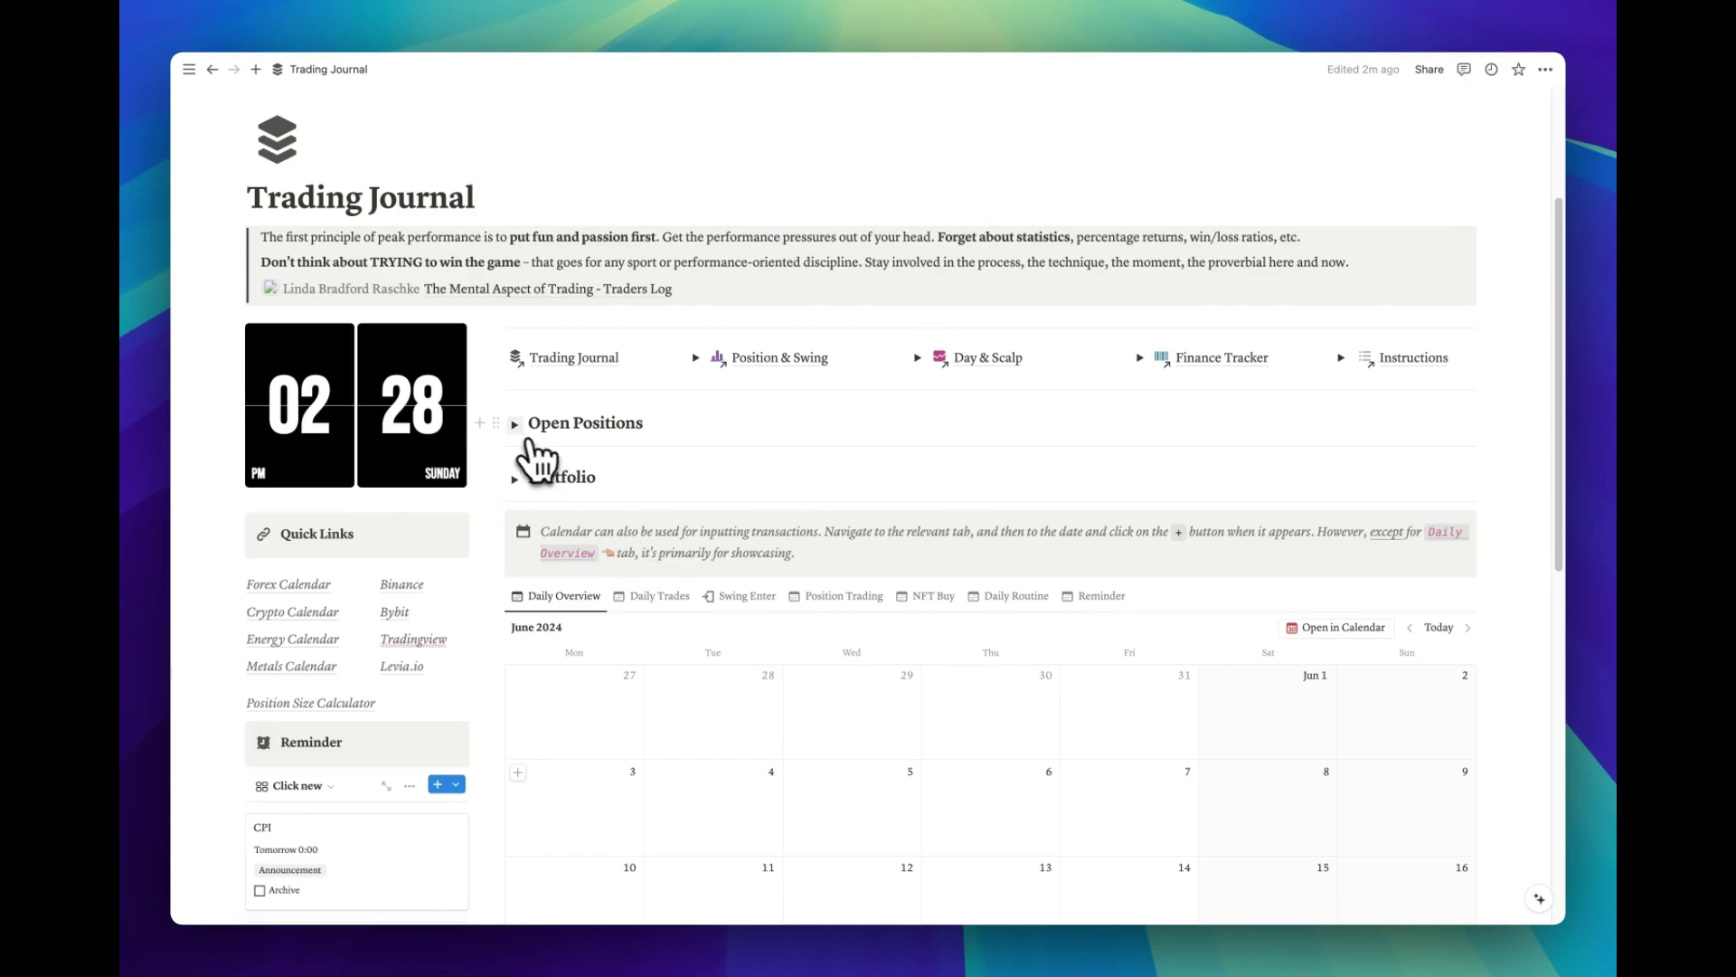
left_click(514, 425)
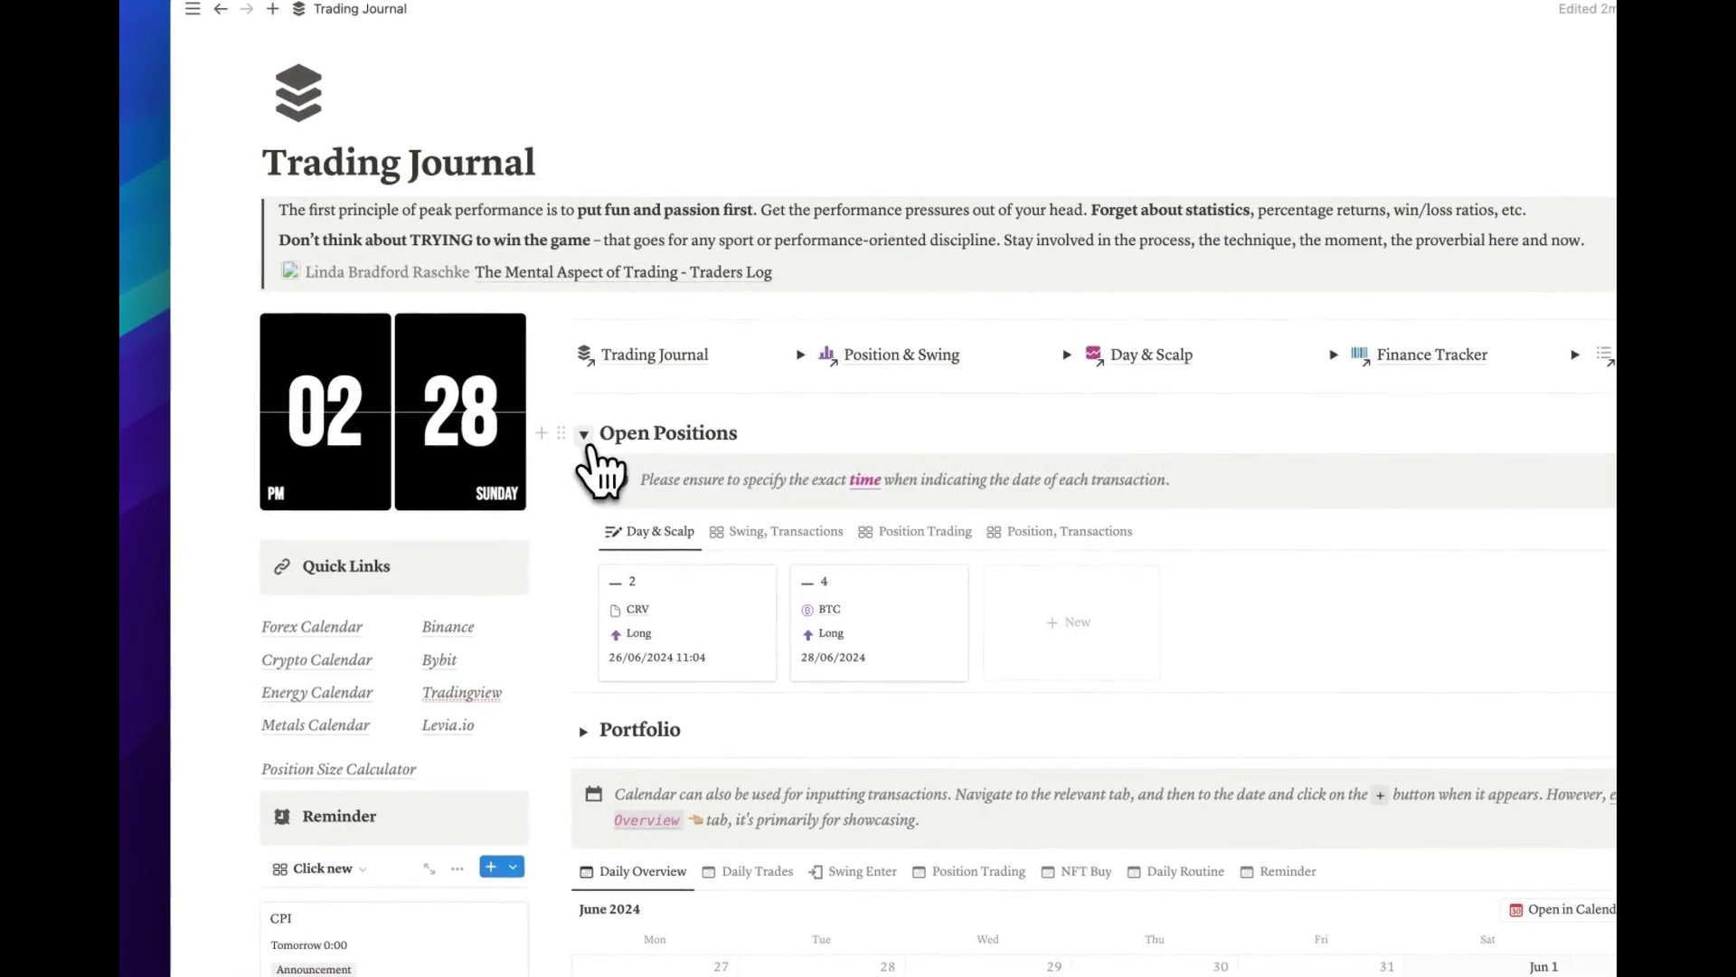
scroll(592, 452, "down", 3)
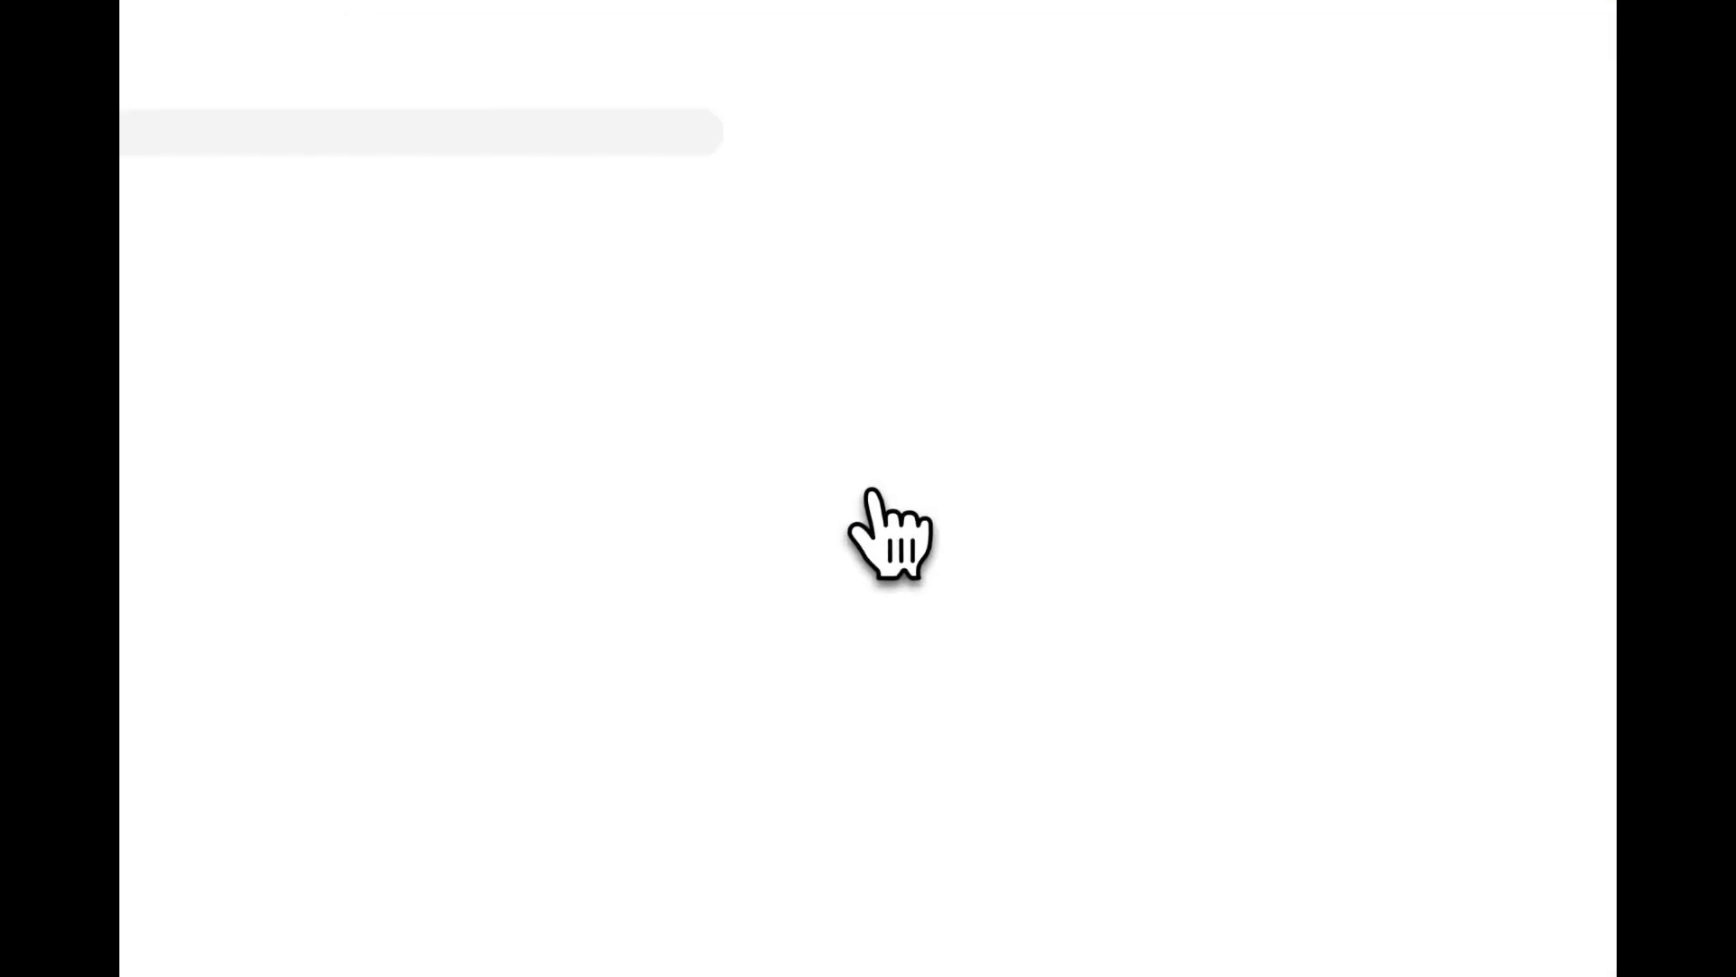
Step: Open the BTC Long trade page (4) and look over its entry table and charts
left_click(873, 490)
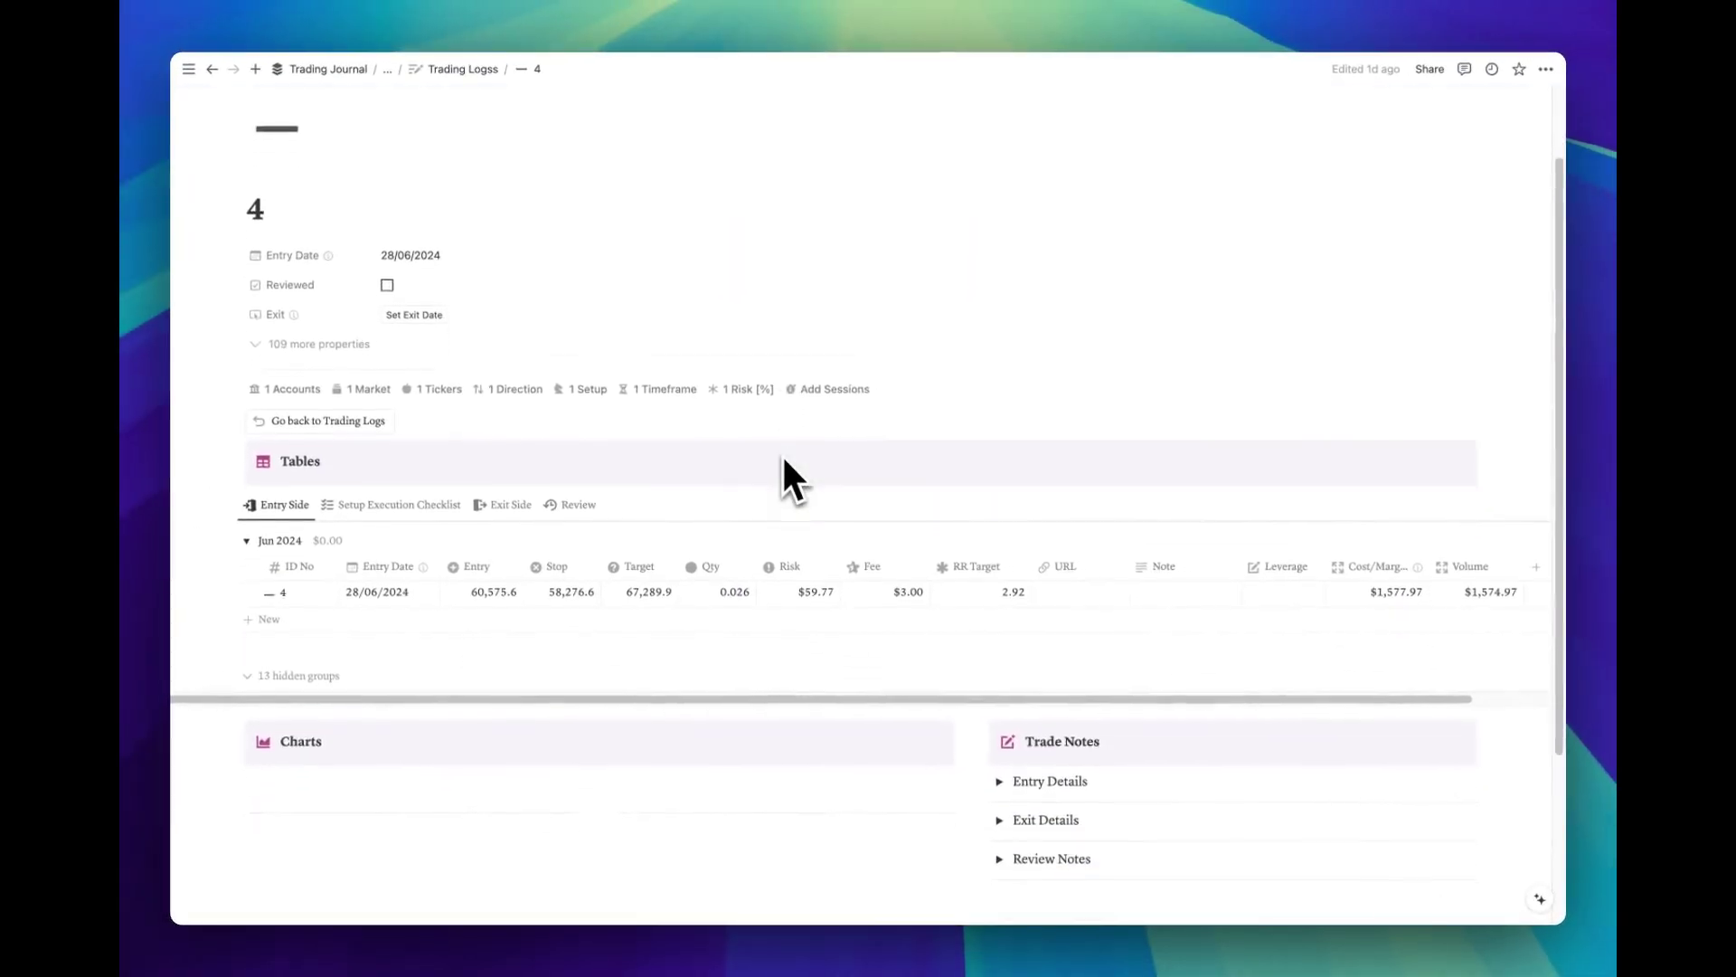
scroll(785, 463, "down", 2)
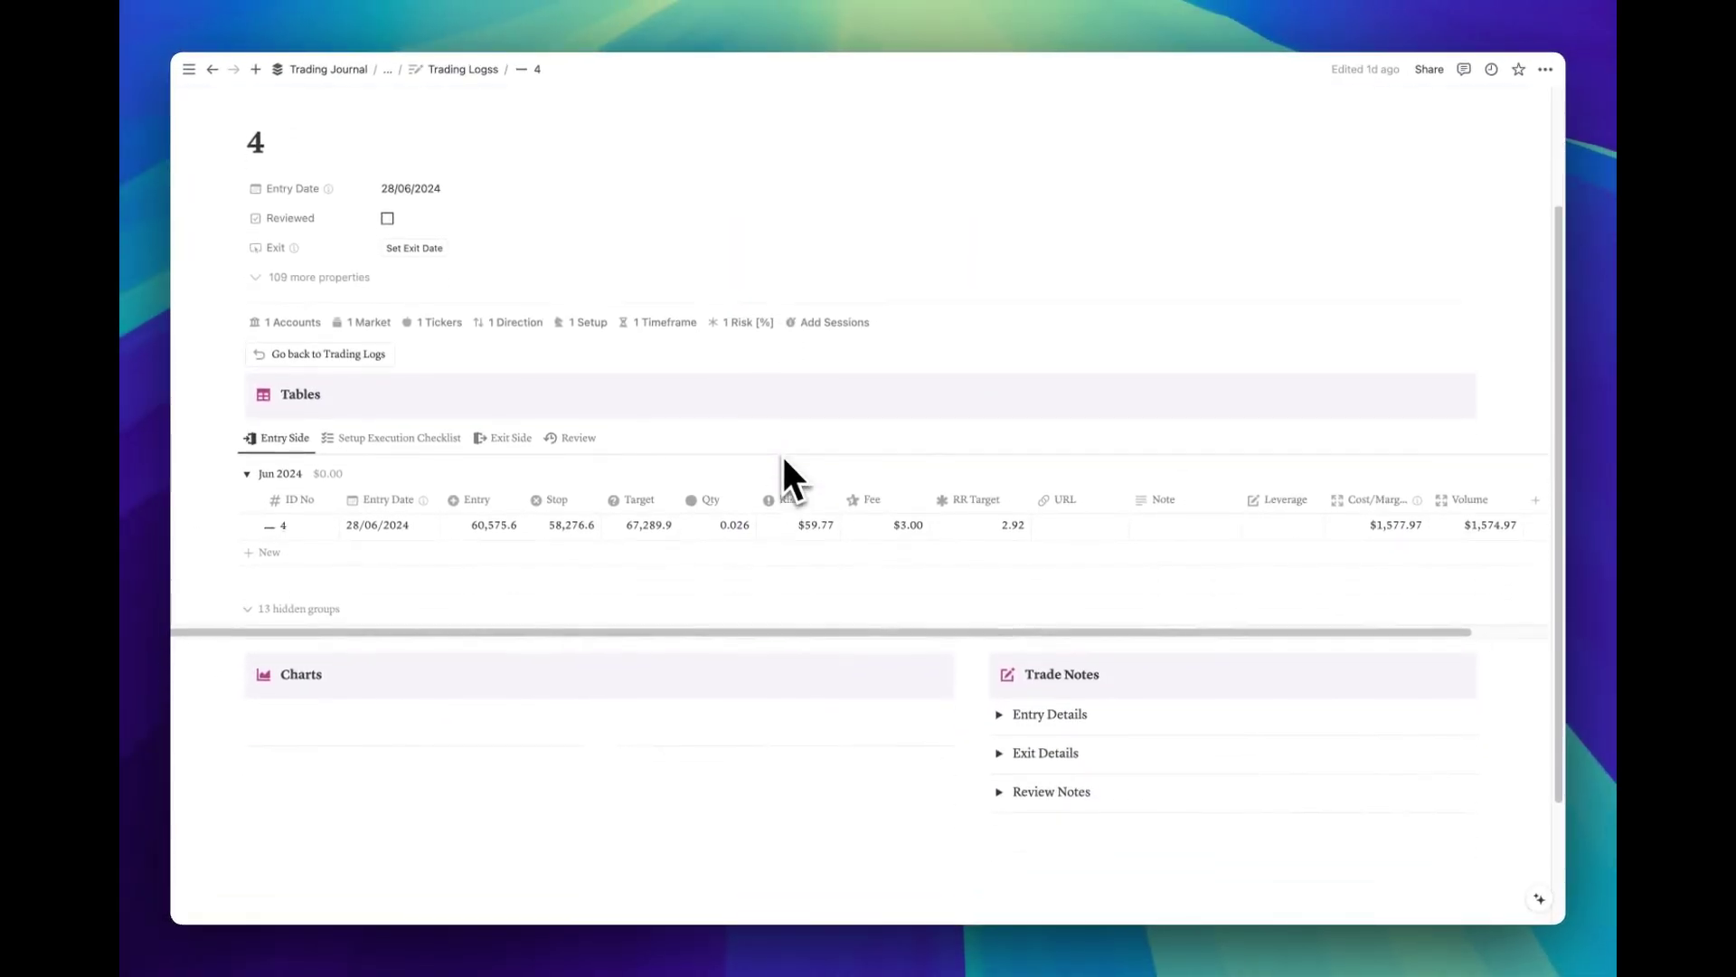
scroll(785, 463, "up", 3)
scroll(783, 459, "up", 2)
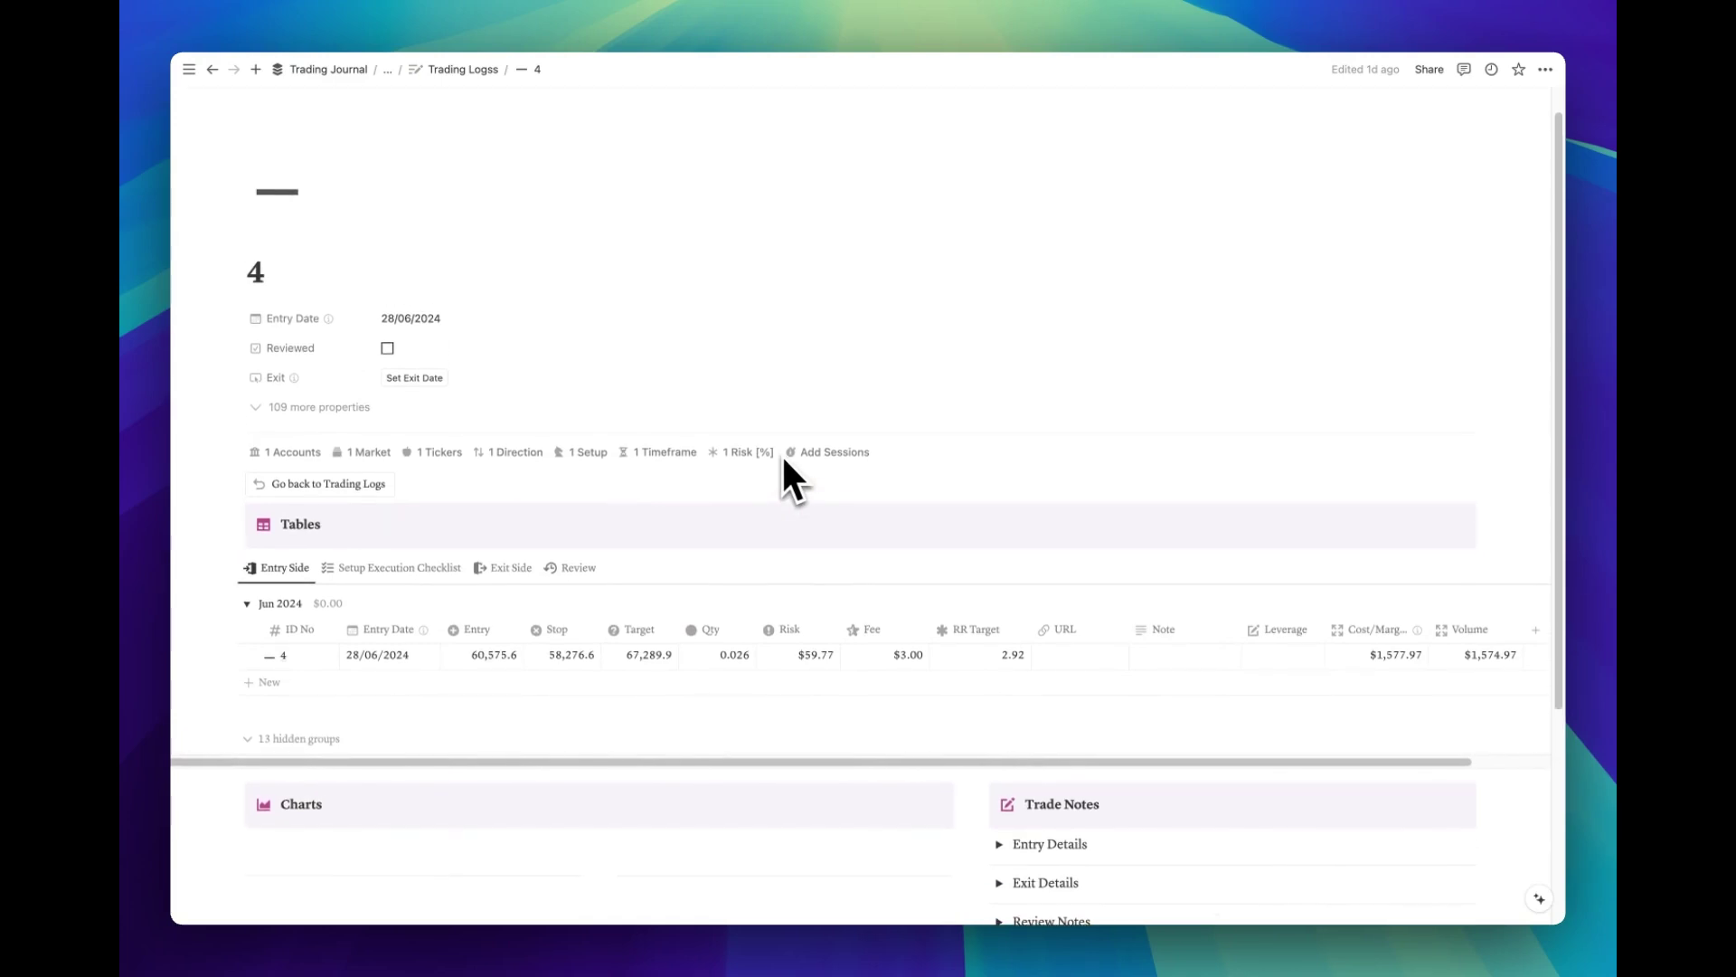
scroll(781, 453, "down", 3)
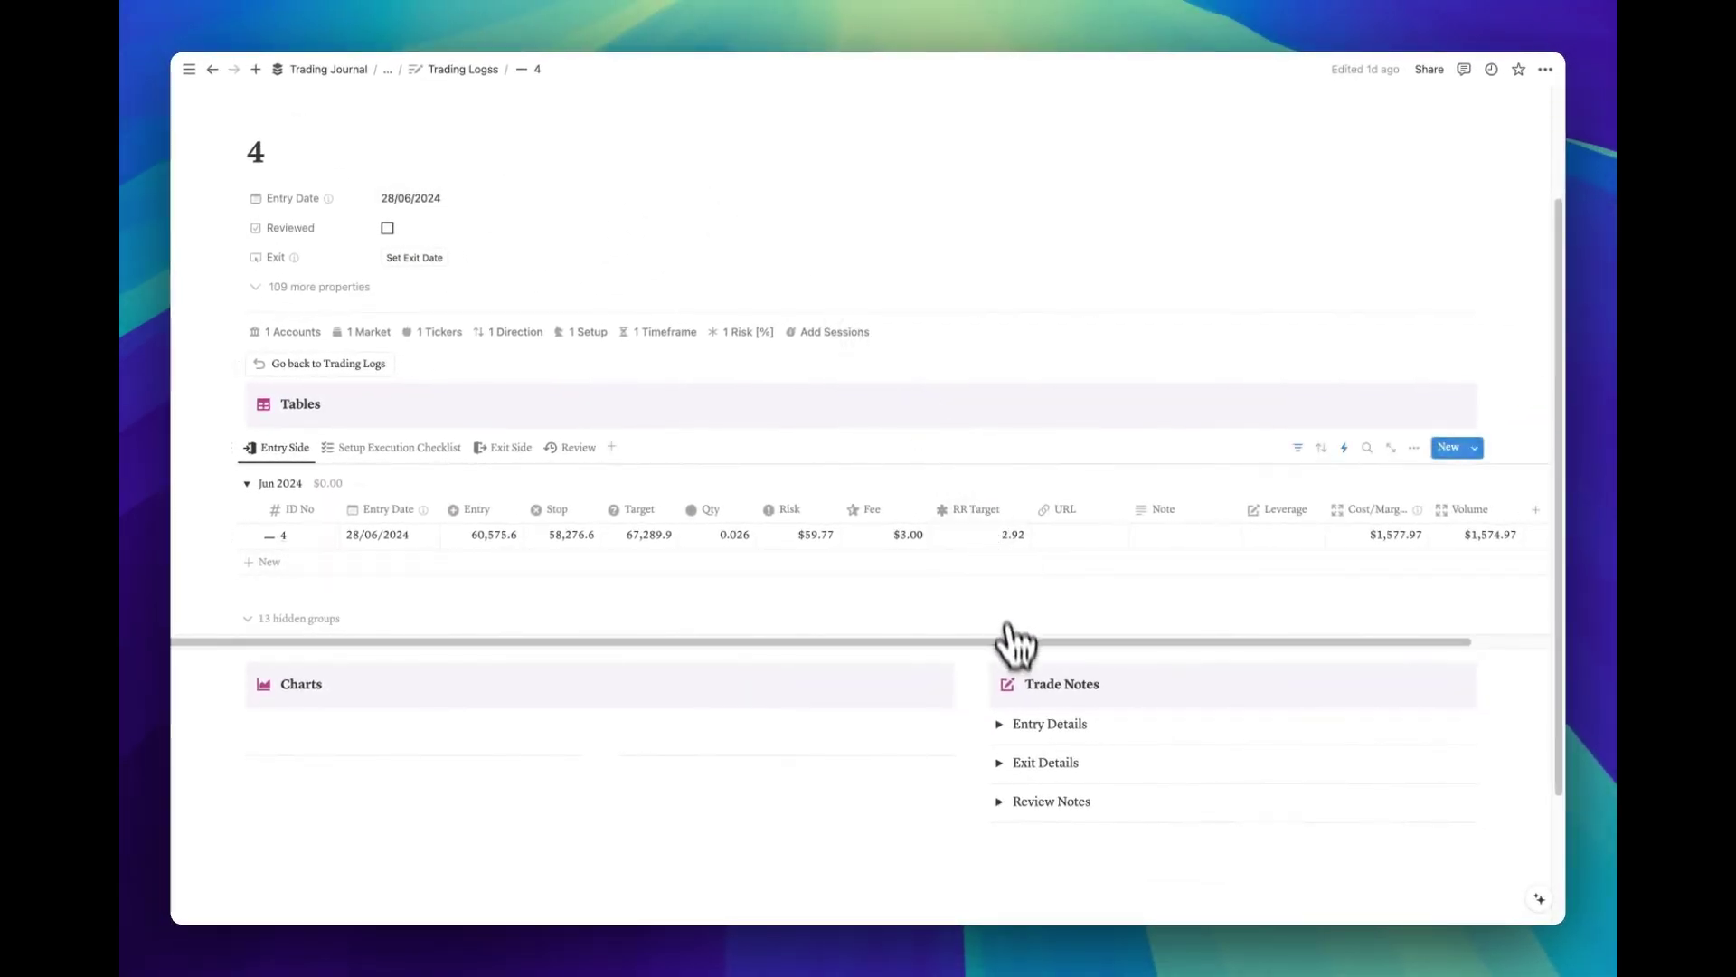
Step: Expand Entry Details, Exit Details and Review Notes, and add a timestamped note under Entry Details
left_click(999, 724)
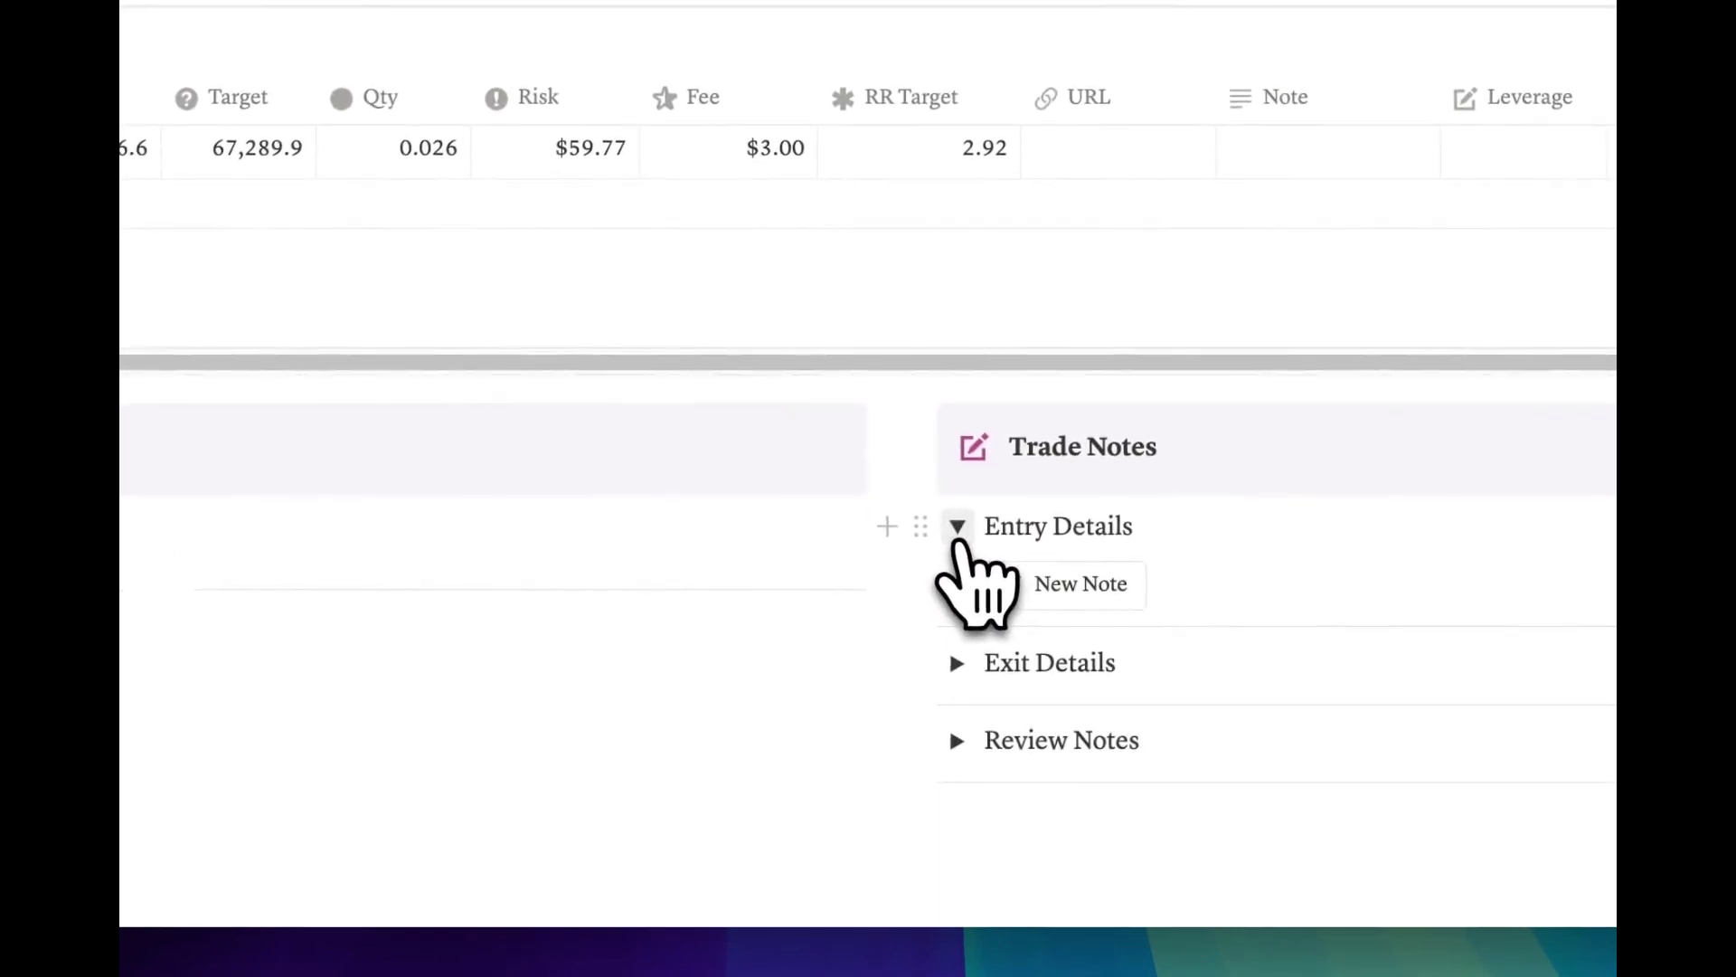
scroll(959, 552, "down", 2)
left_click(957, 482)
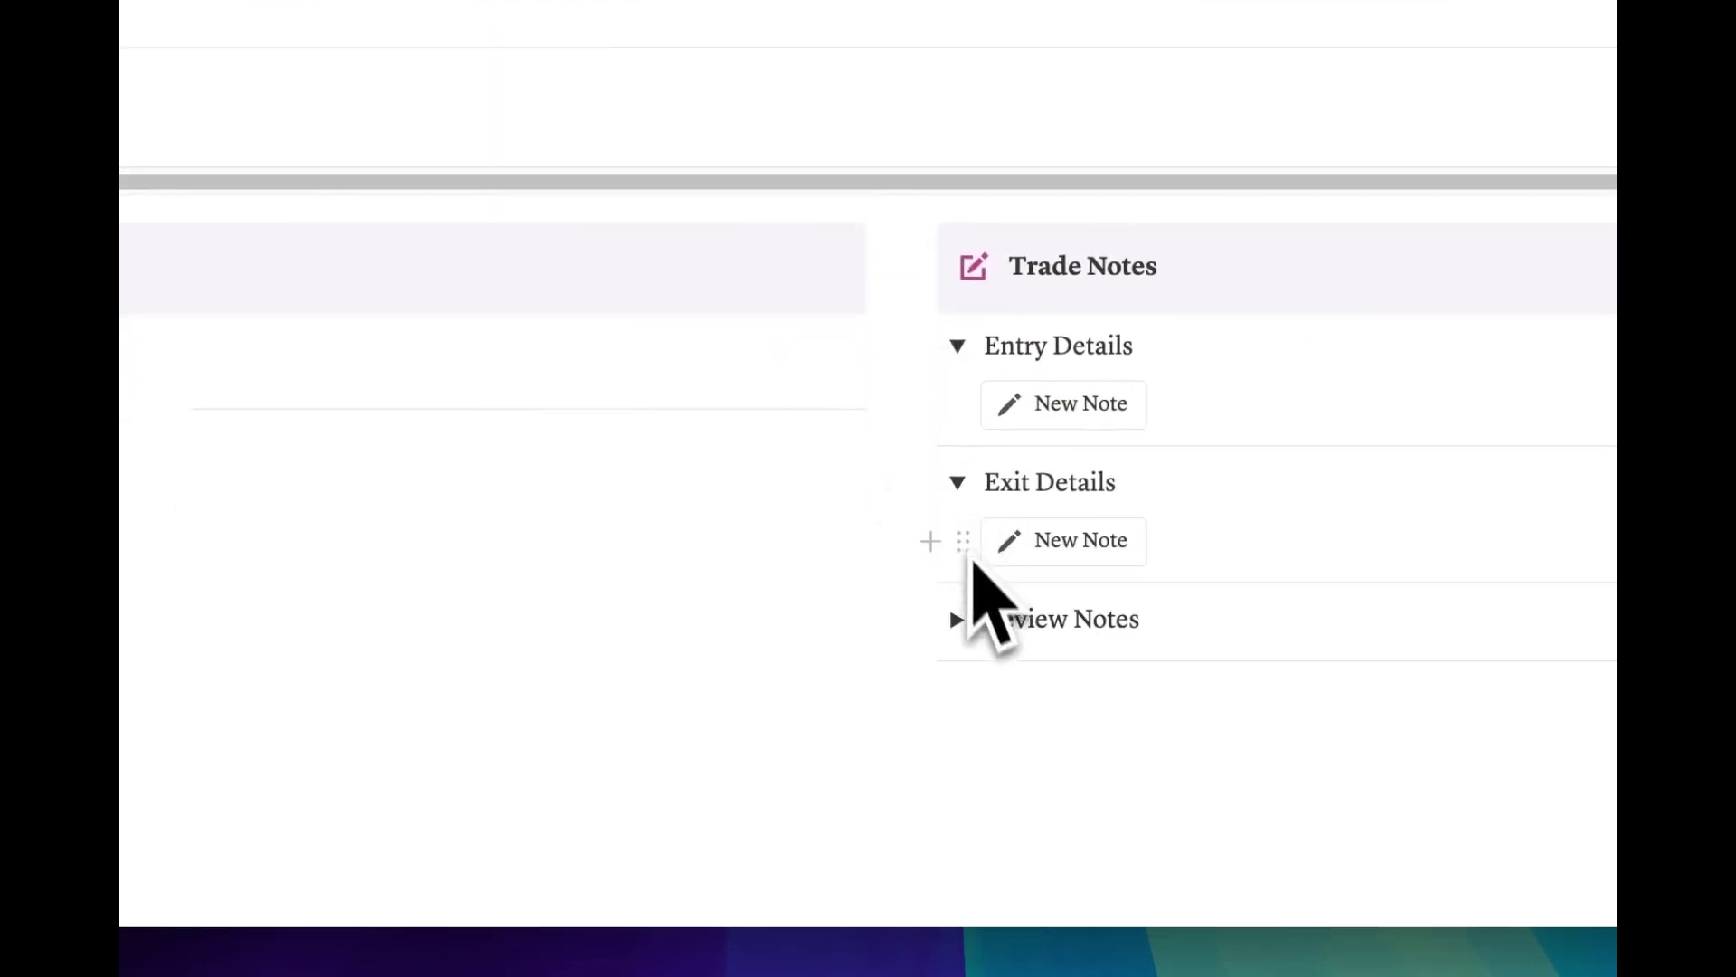
left_click(955, 620)
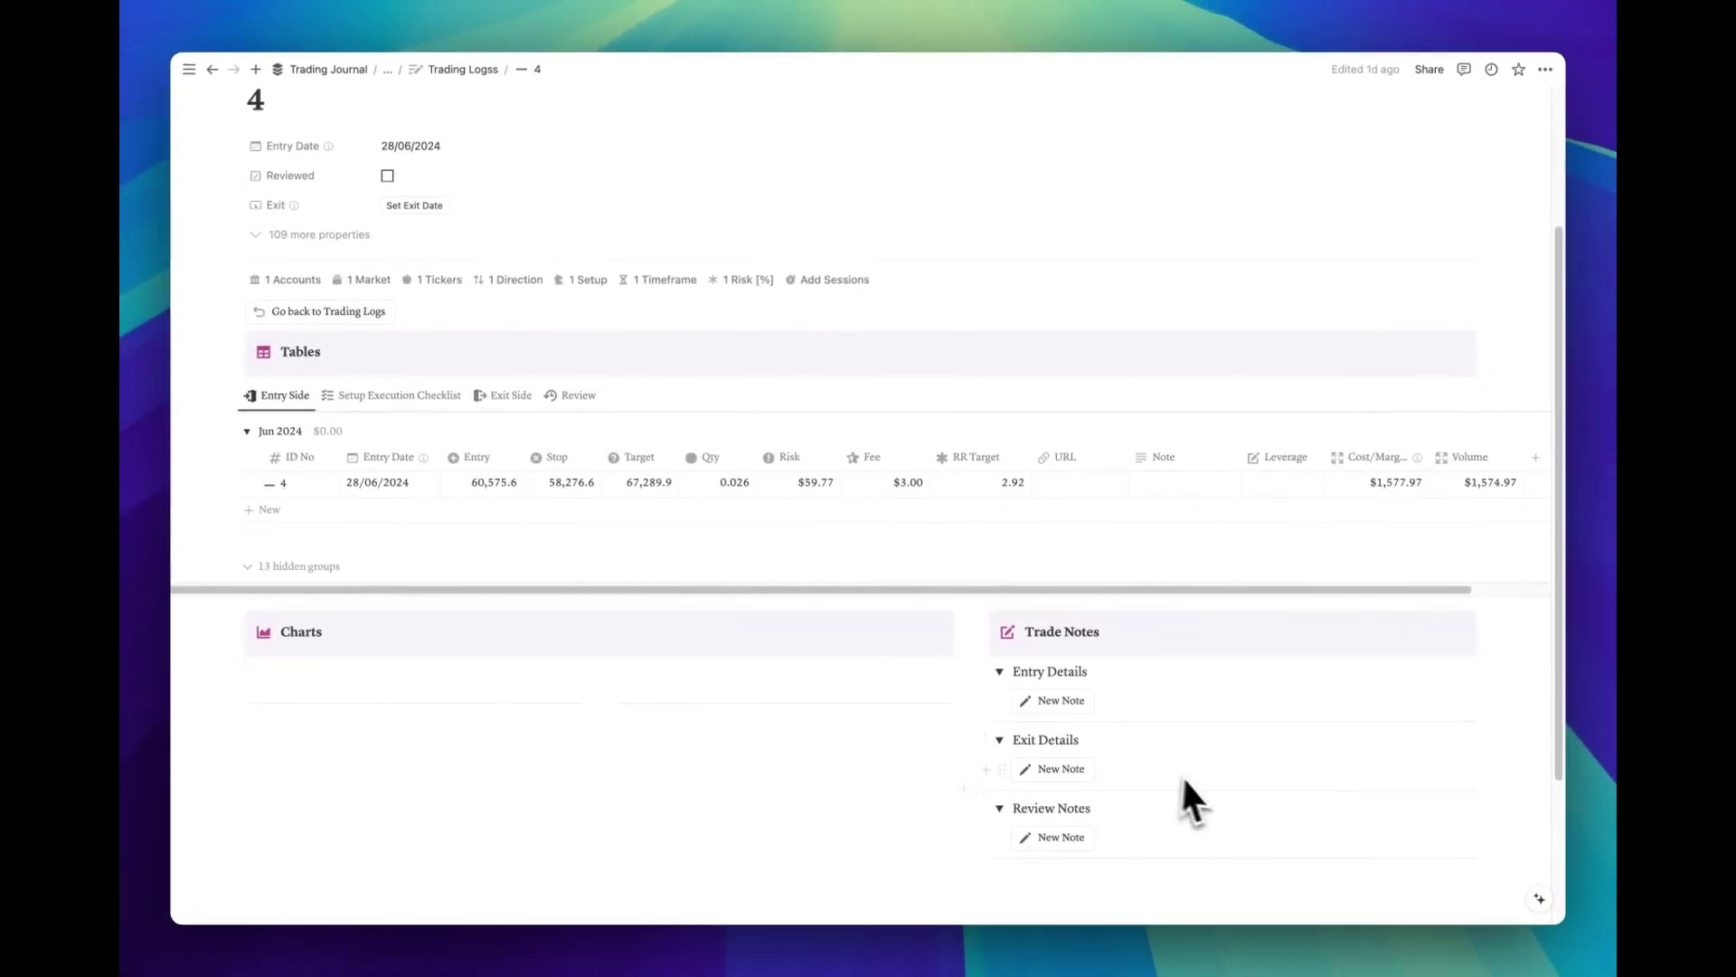
left_click(1058, 700)
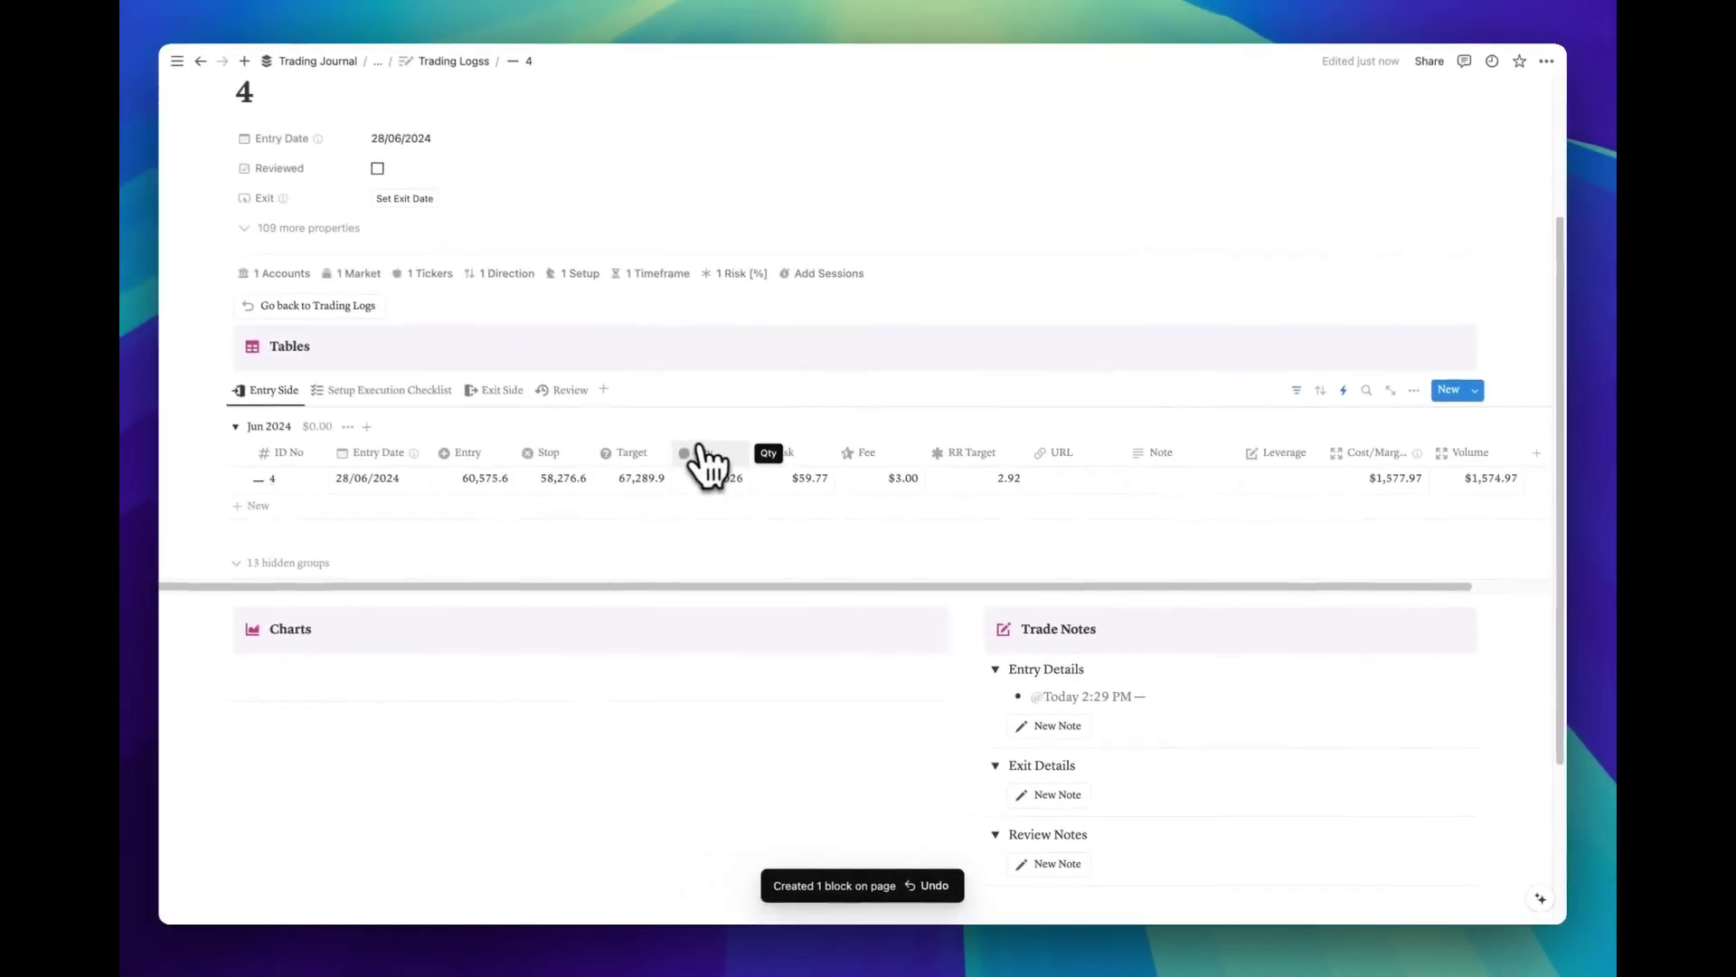
scroll(715, 471, "up", 4)
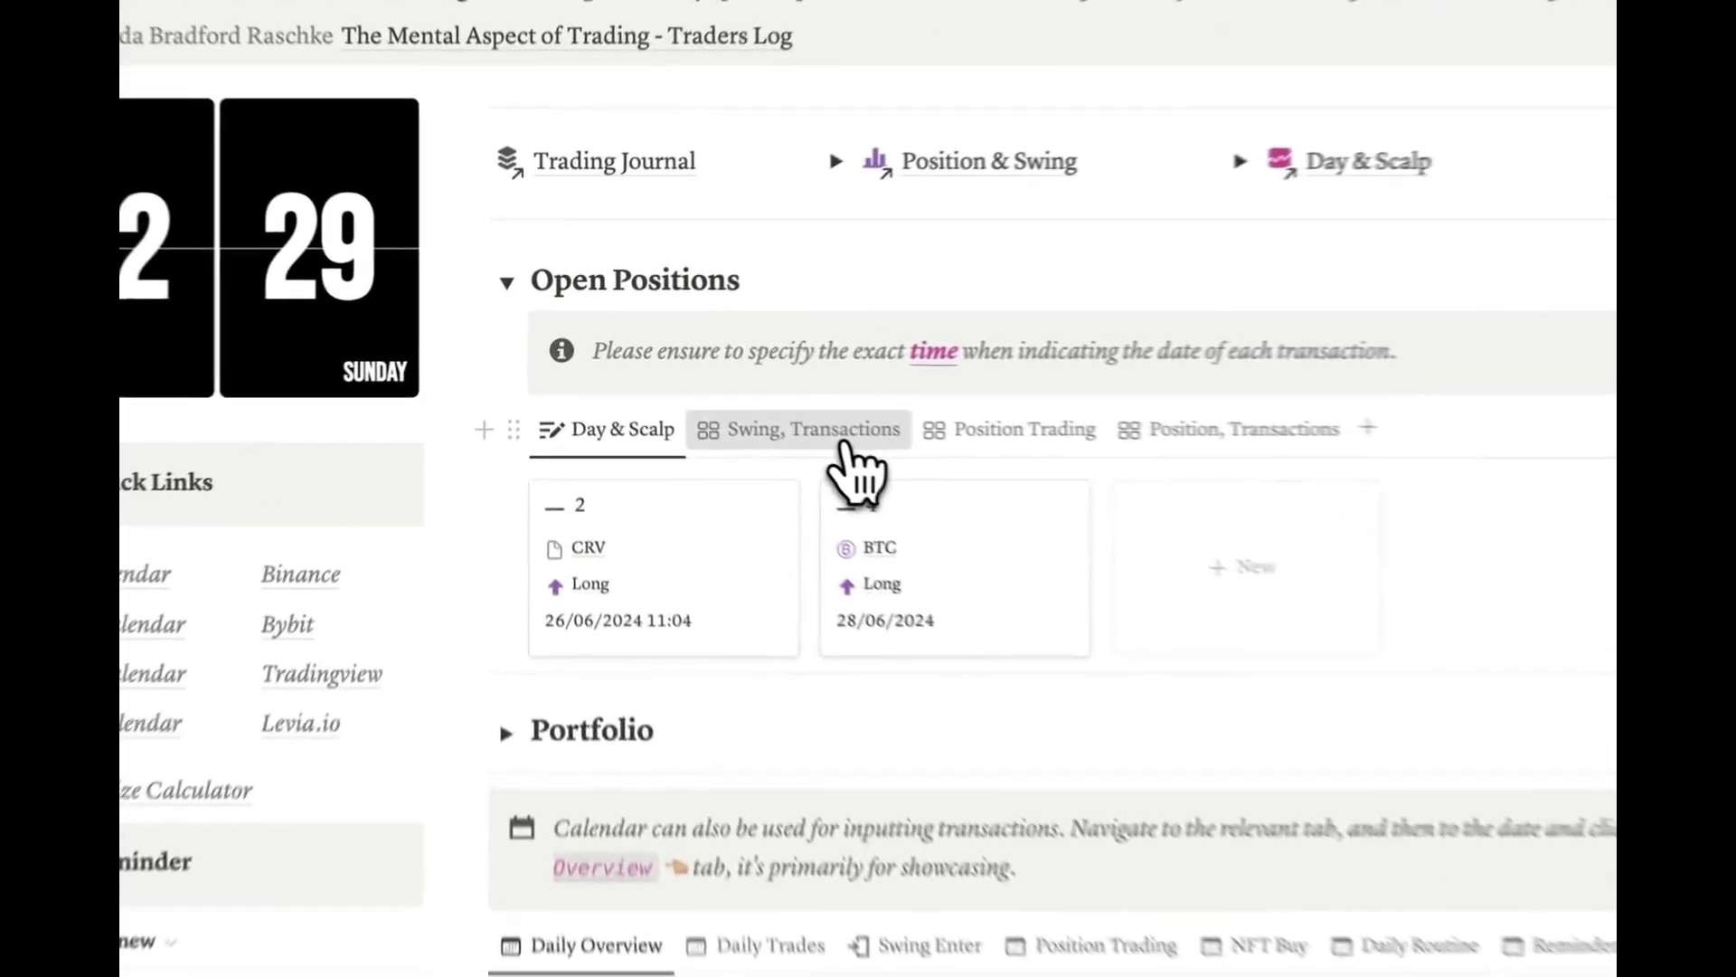
Step: Cycle through the Swing, Transactions and Day & Scalp views, ending on Position Trading with TRU-1 and CVX-1
left_click(703, 383)
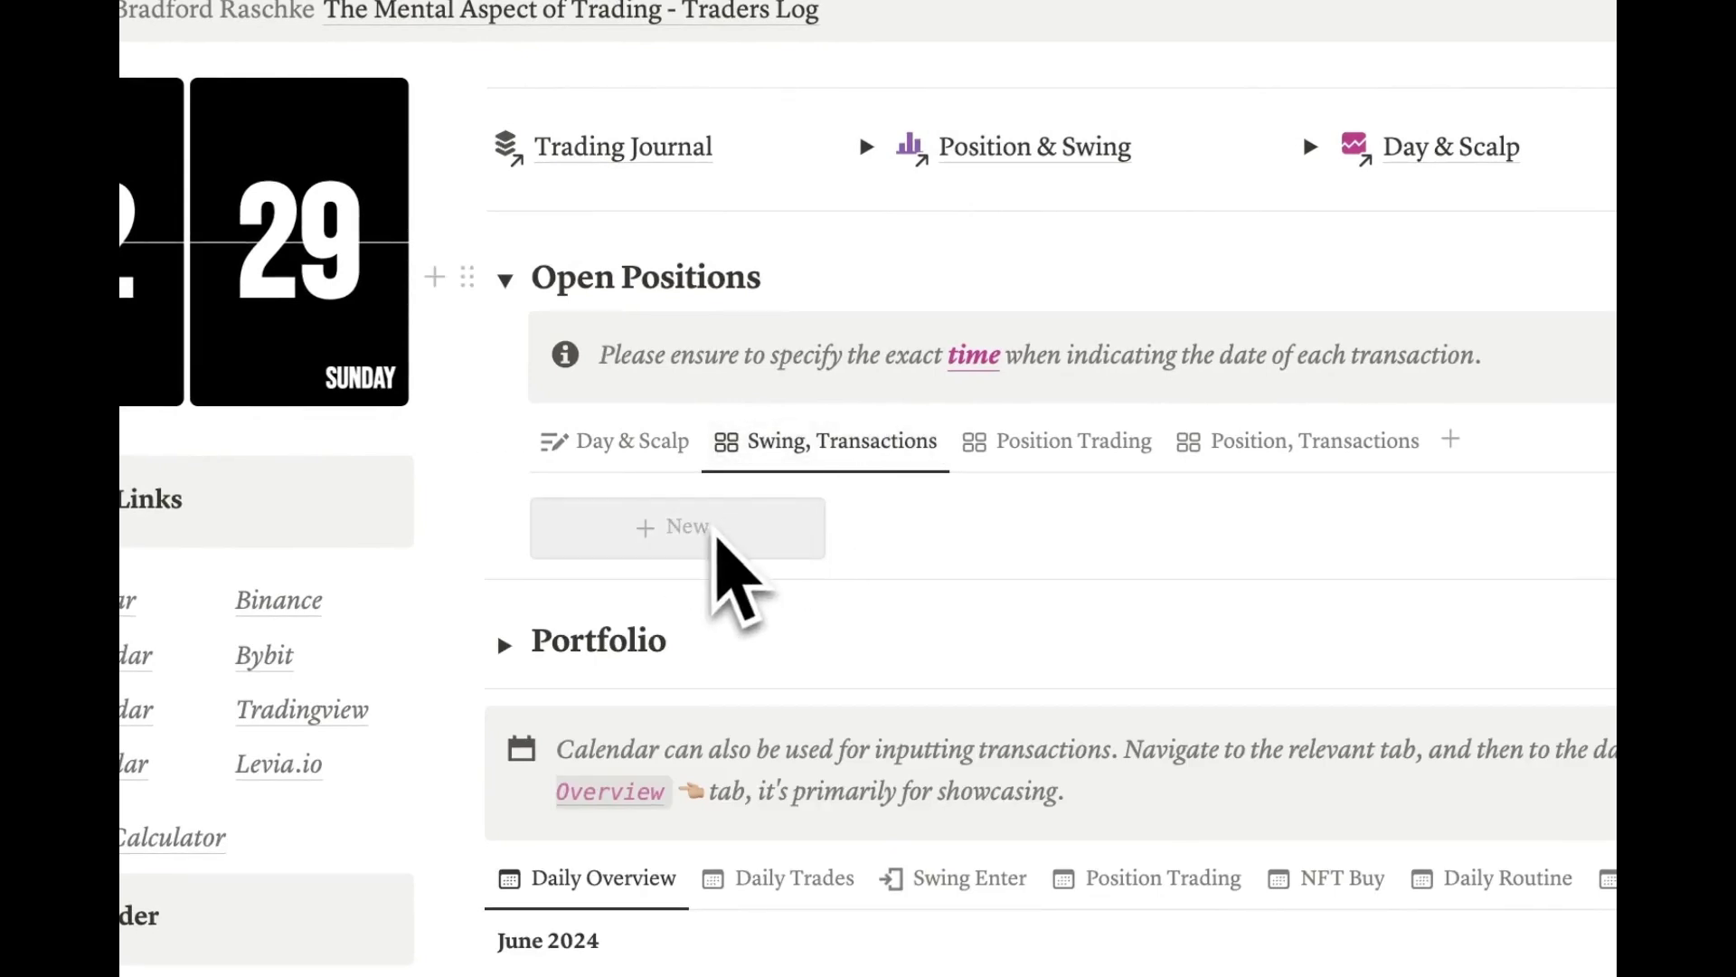
left_click(651, 457)
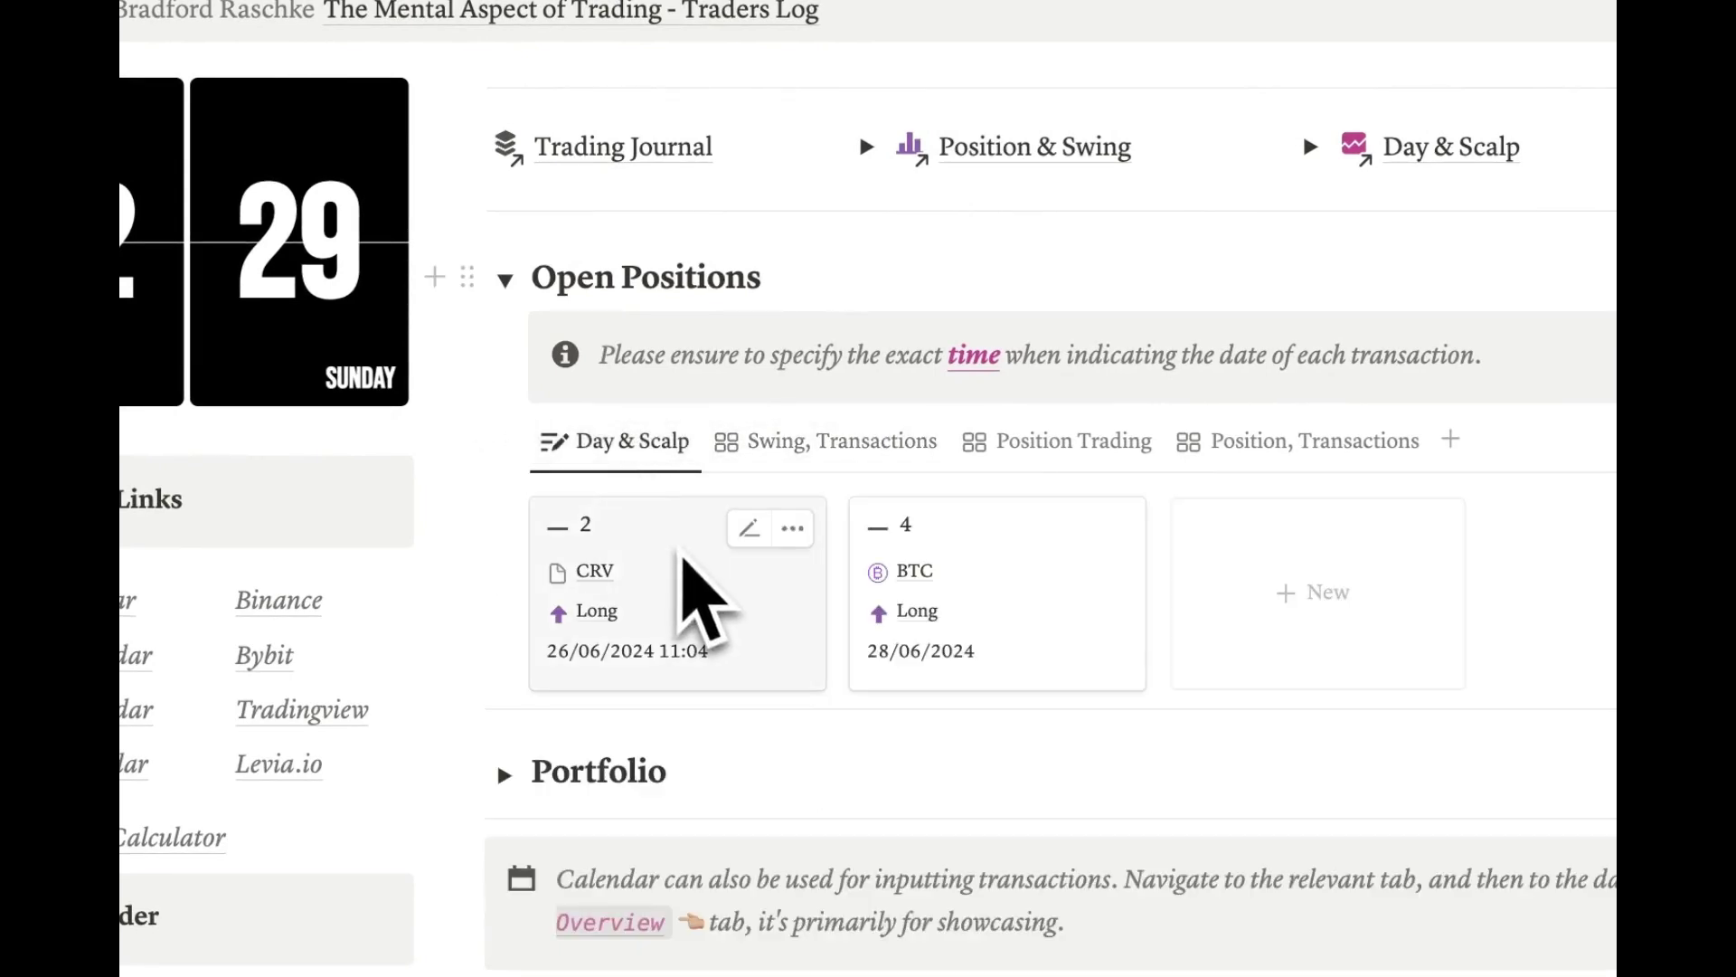
left_click(810, 445)
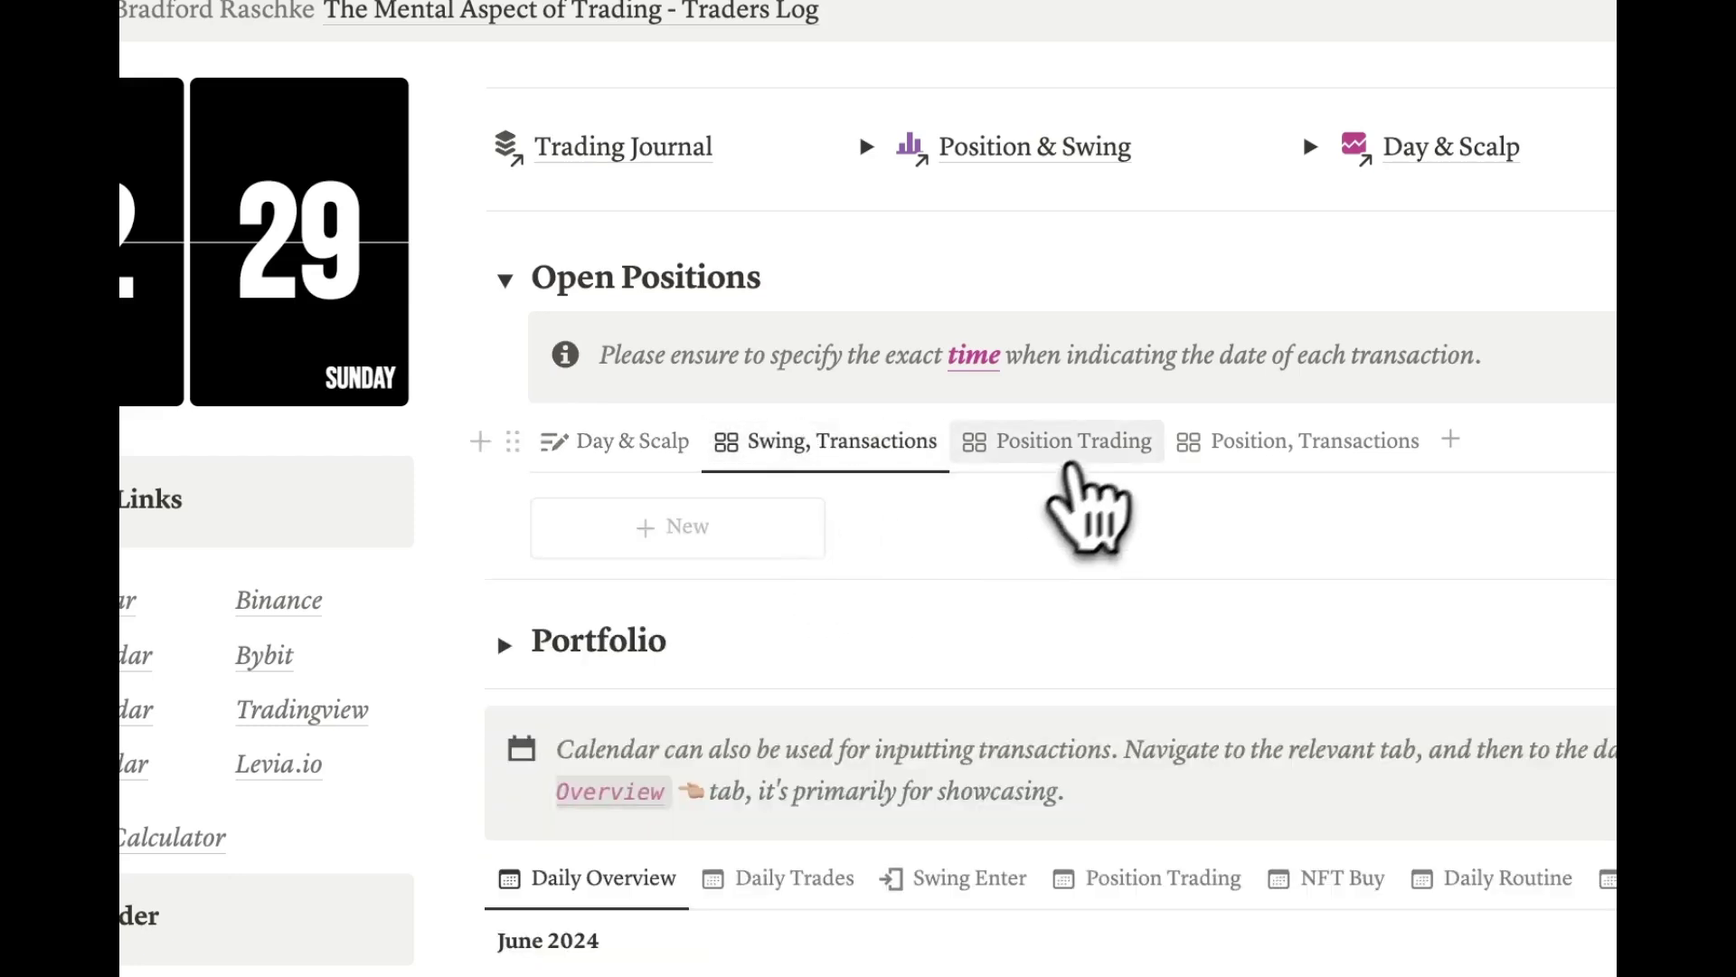
left_click(1105, 449)
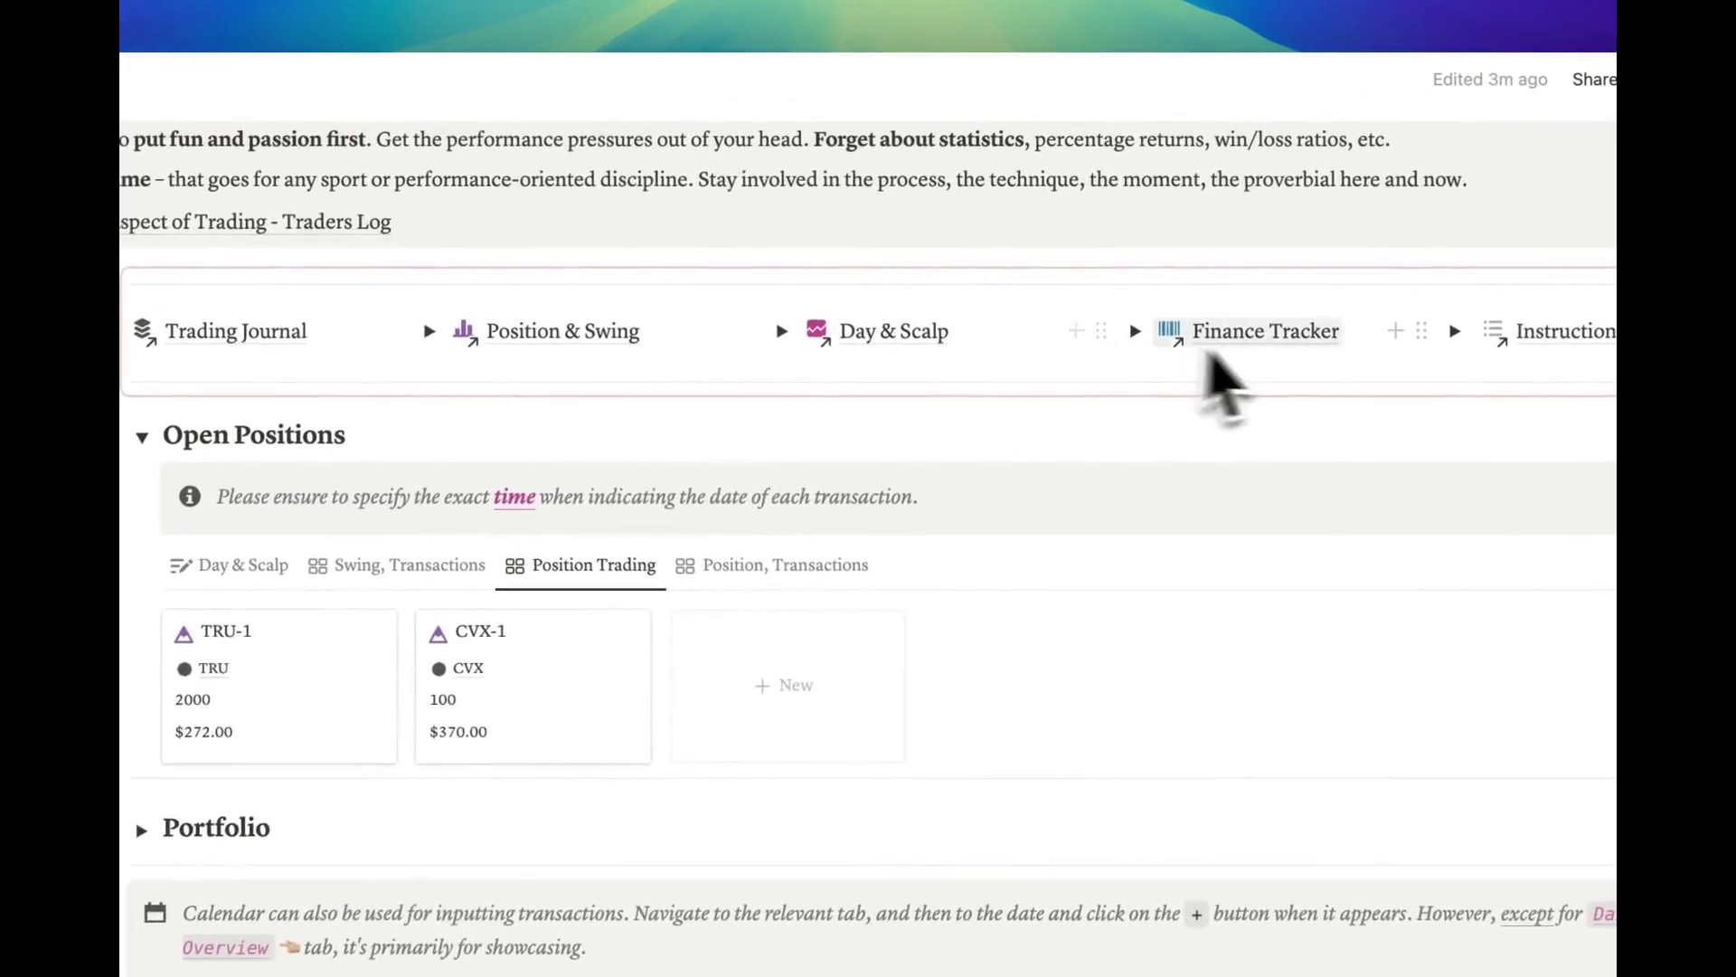
Step: Alternate between Position, Transactions and Position Trading views, then settle on Day & Scalp
mouse_move(1239, 237)
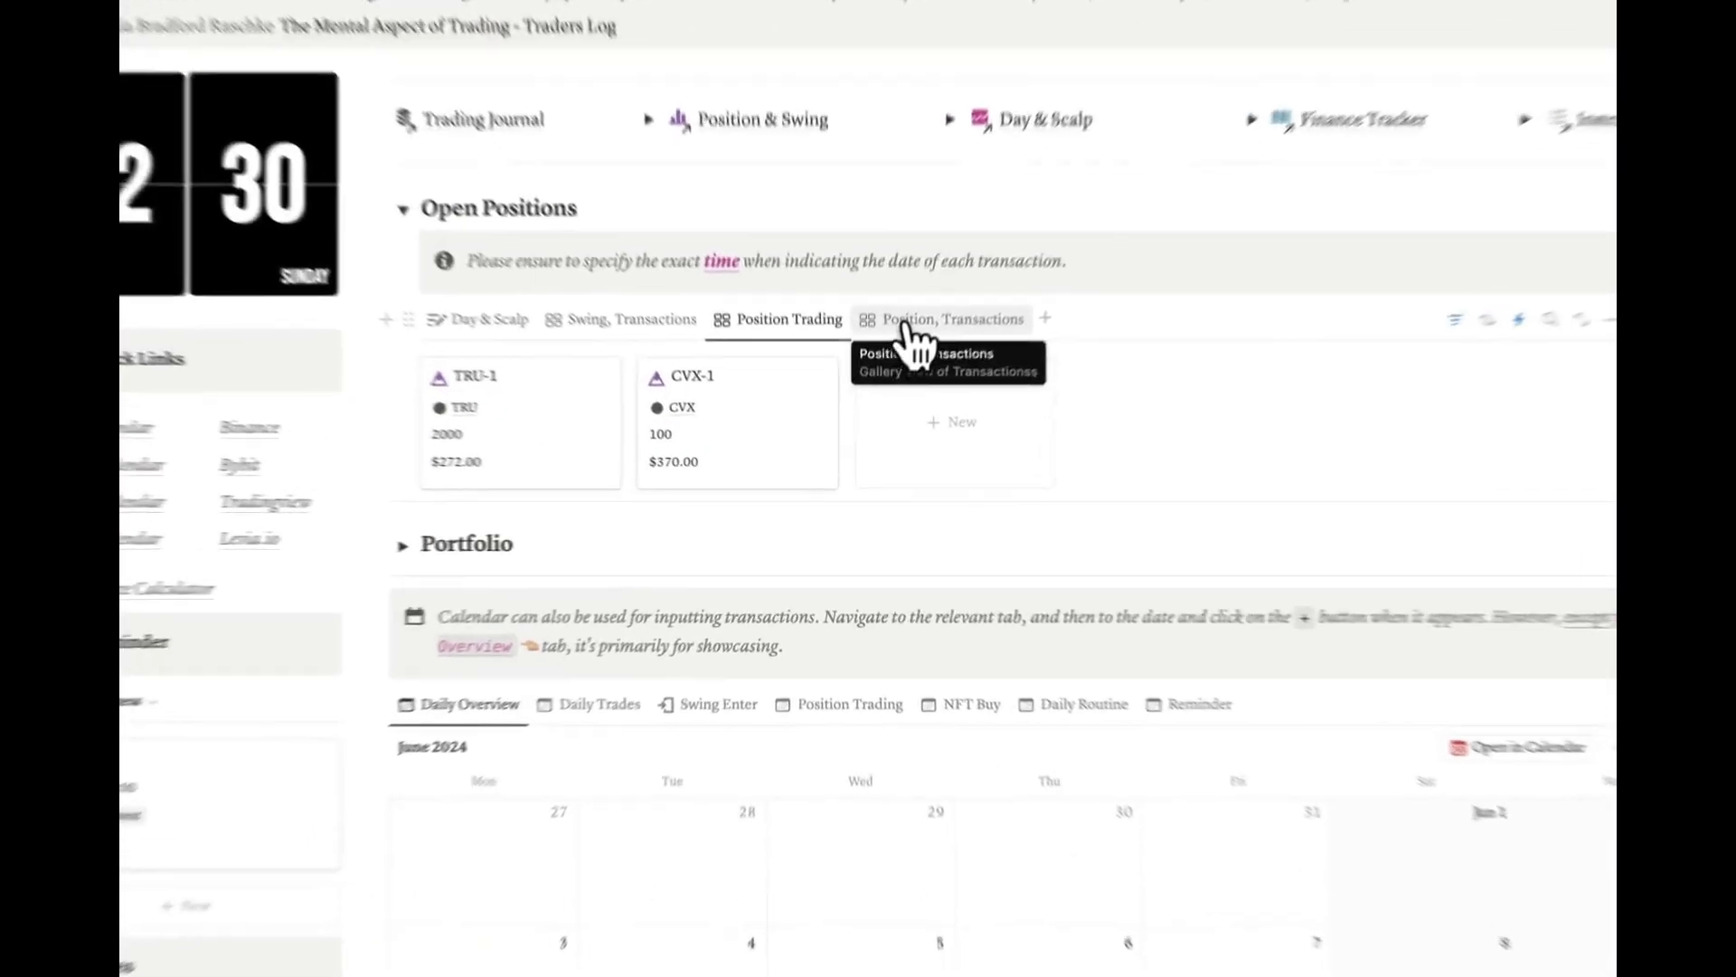
left_click(884, 377)
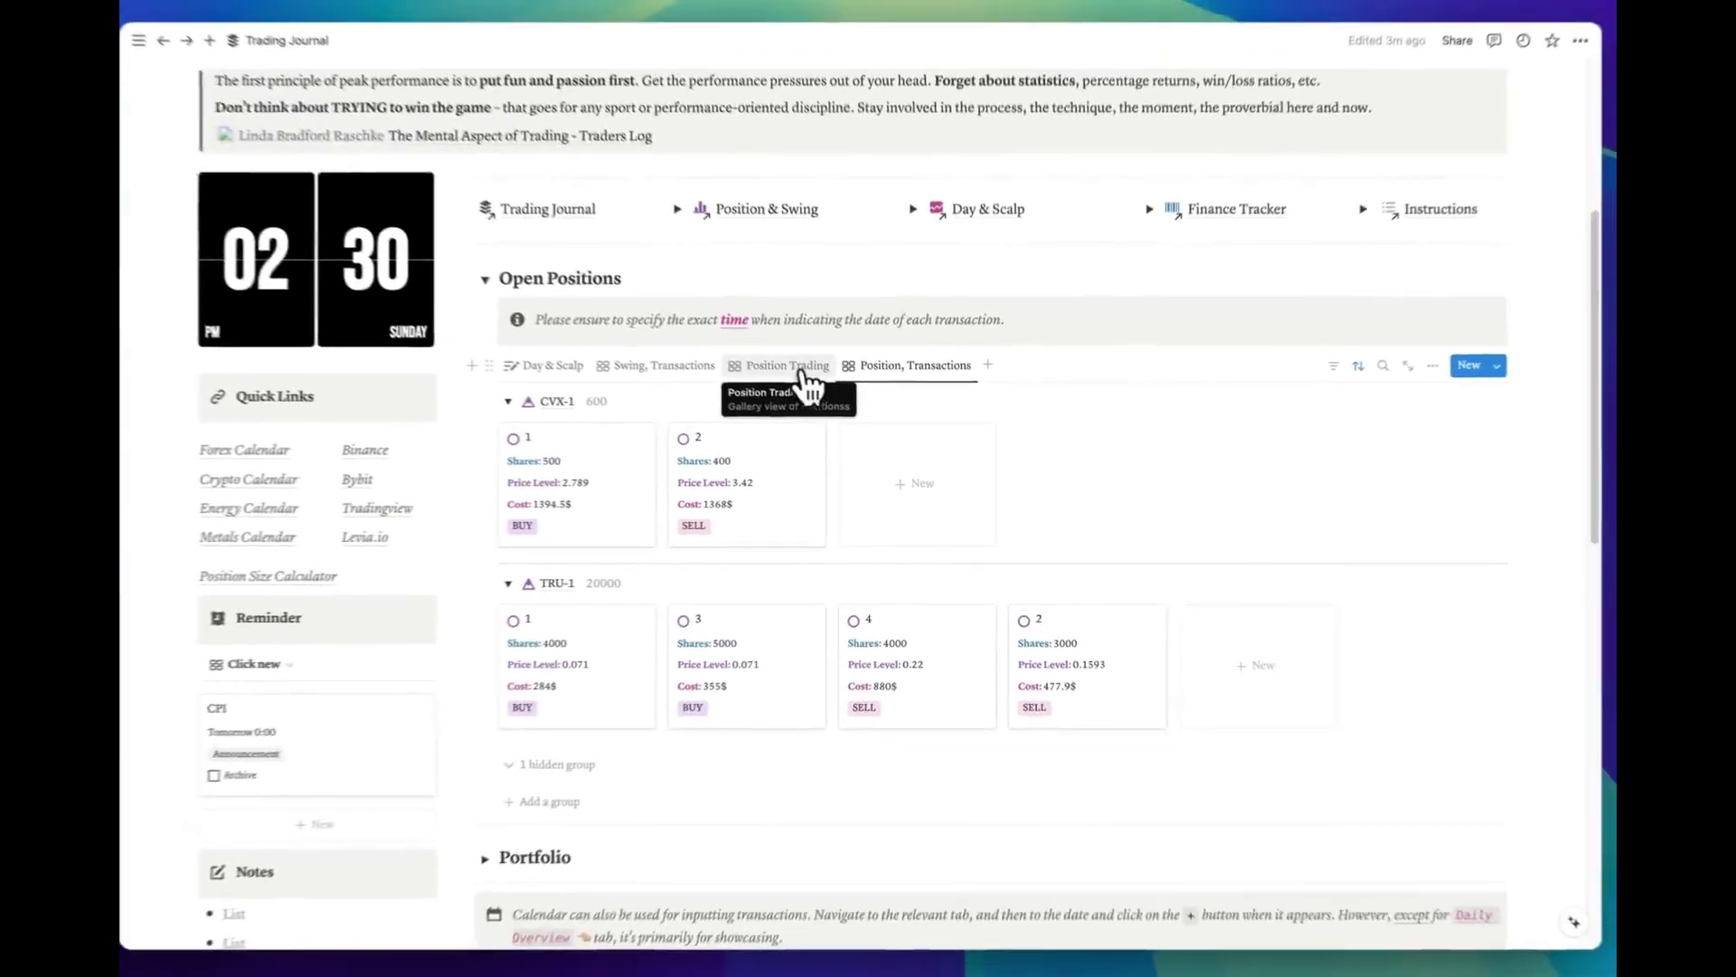
left_click(696, 276)
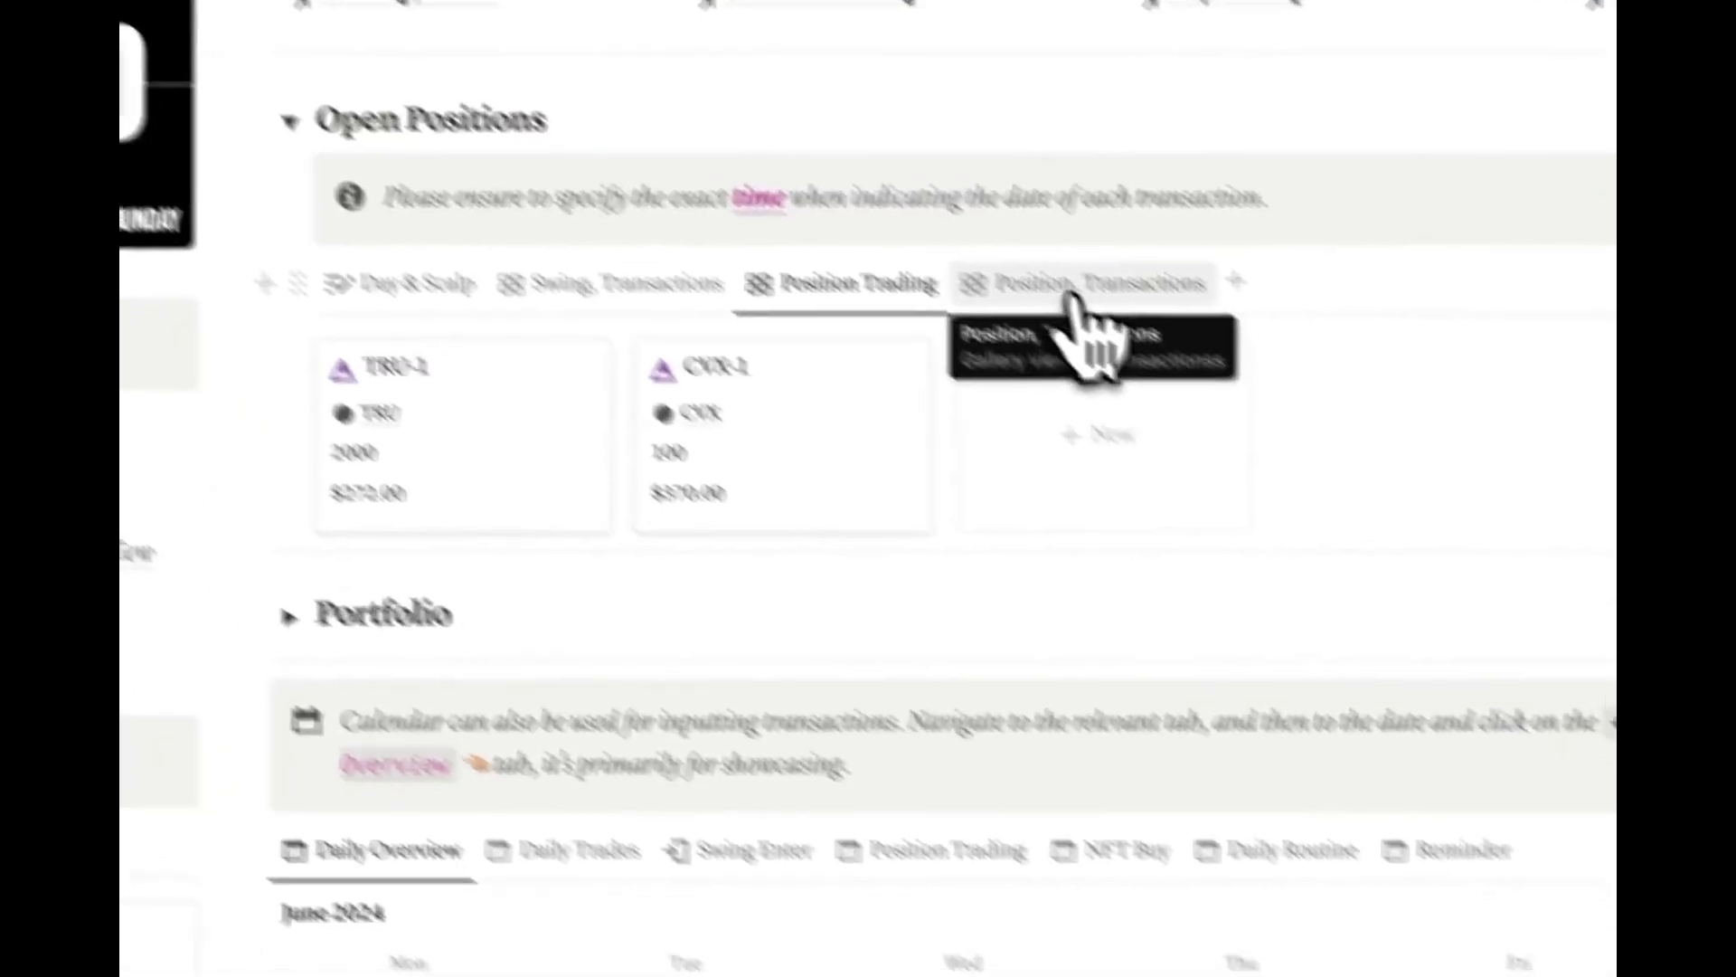
left_click(1207, 389)
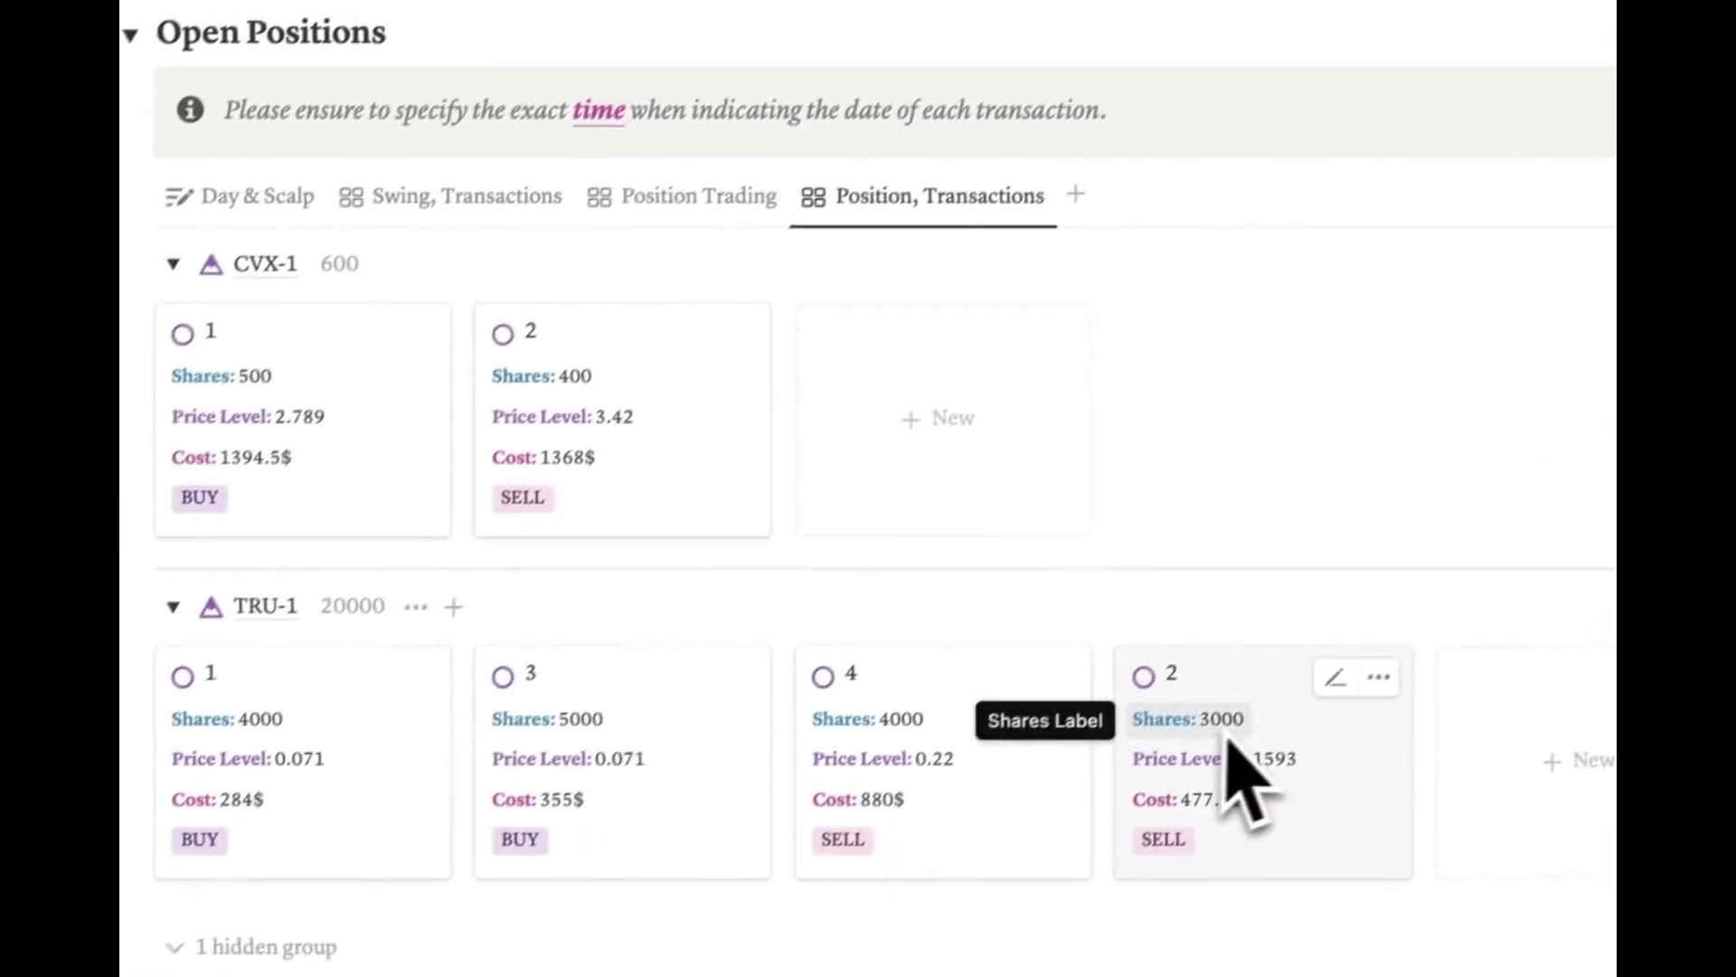
left_click(699, 195)
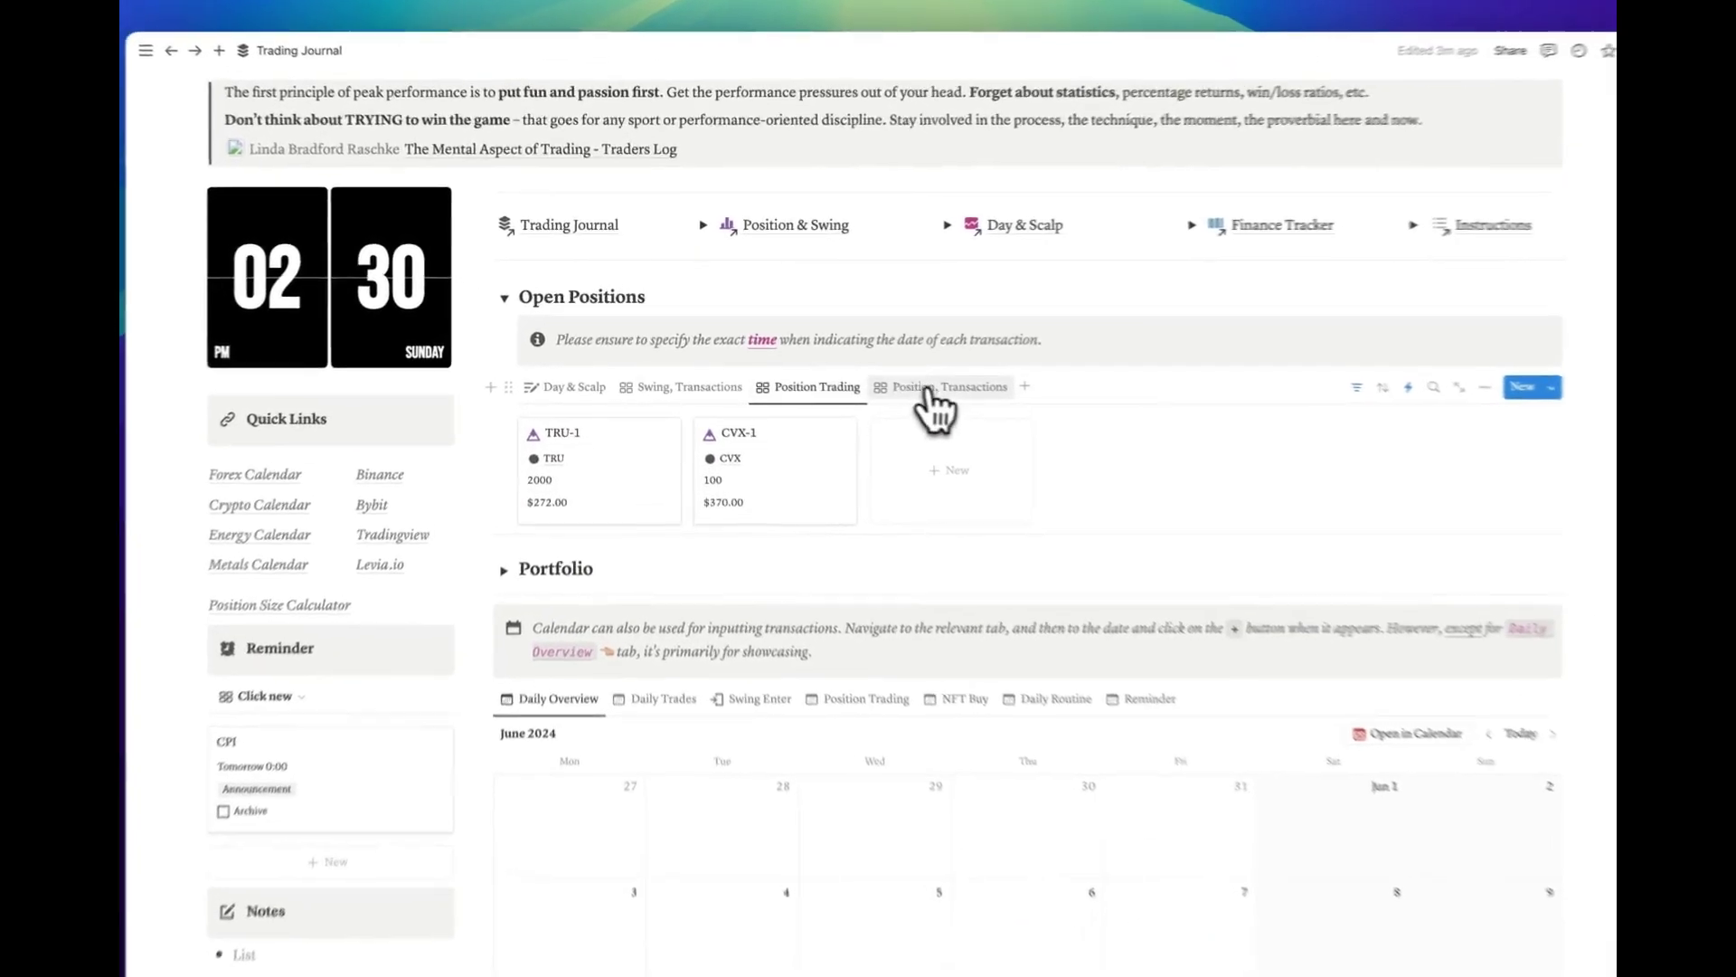
left_click(924, 387)
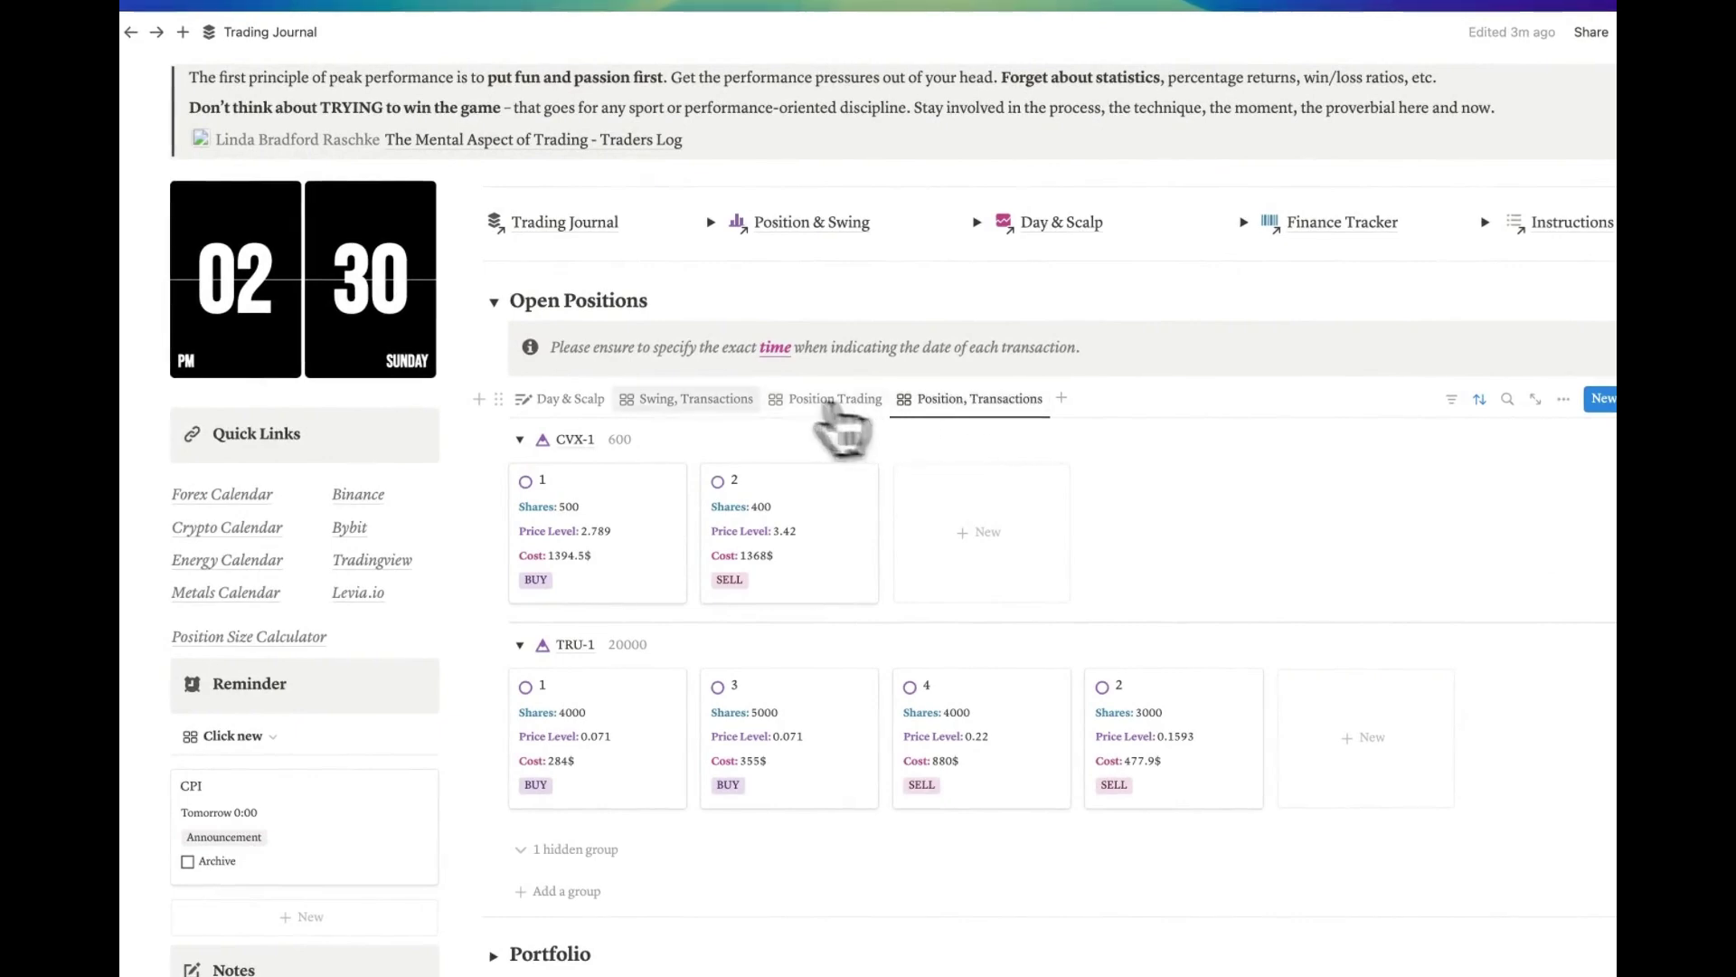
left_click(579, 402)
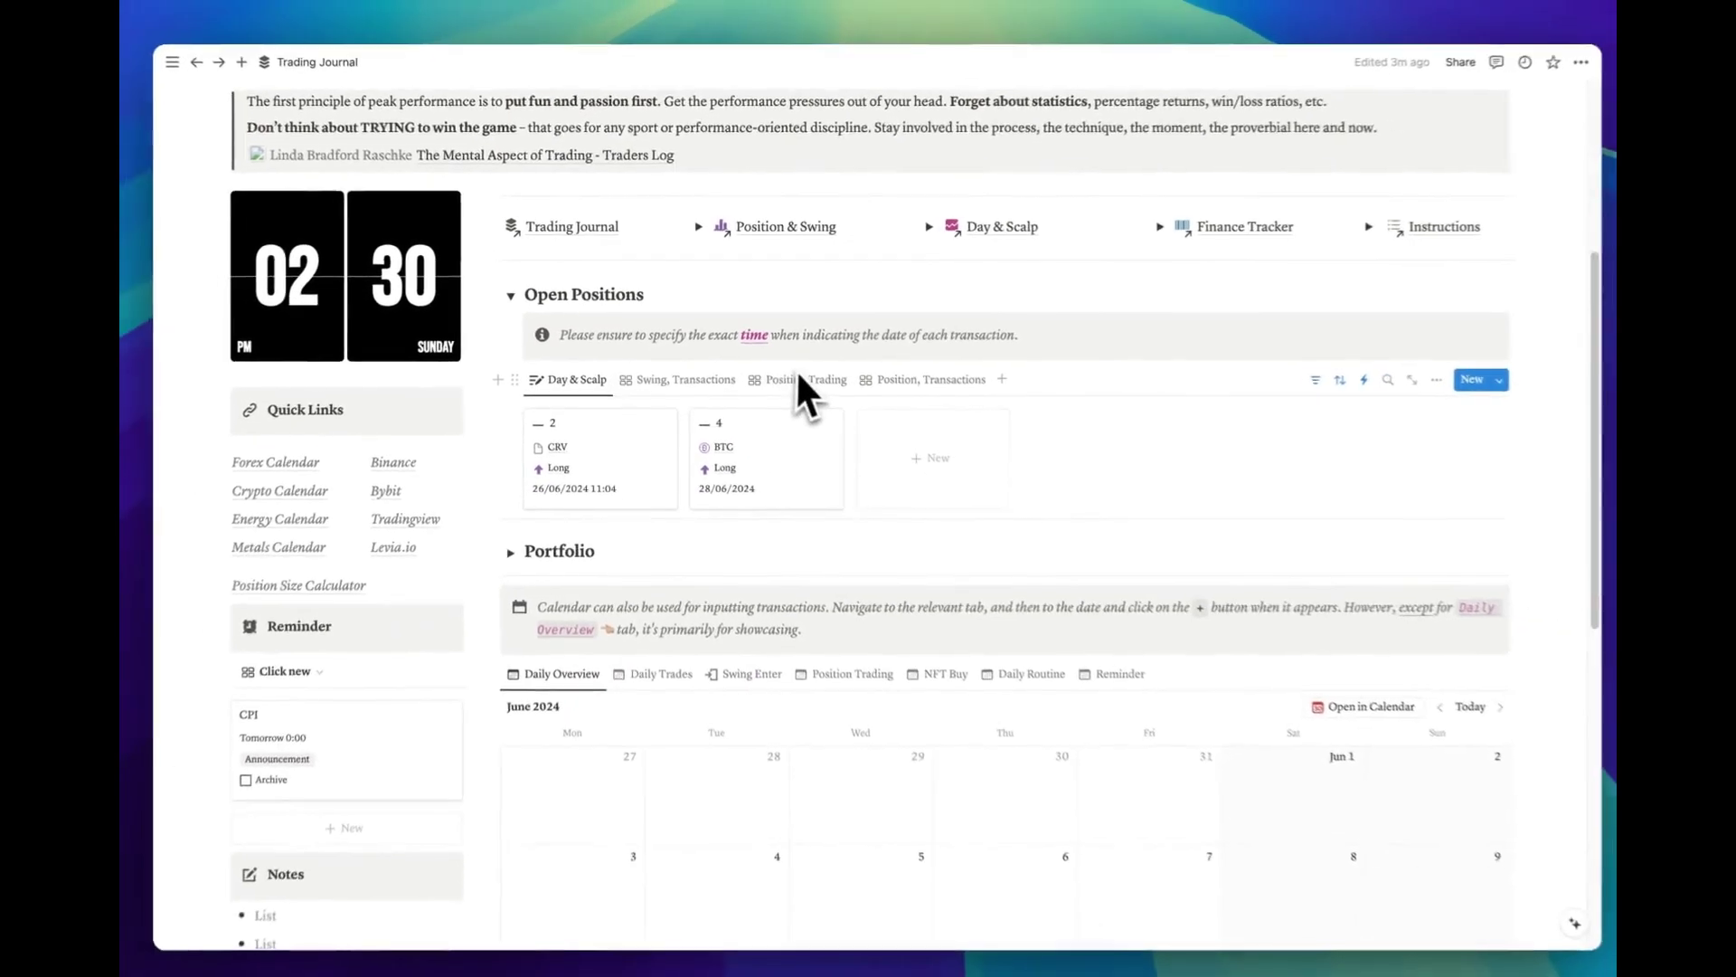
scroll(796, 385, "down", 2)
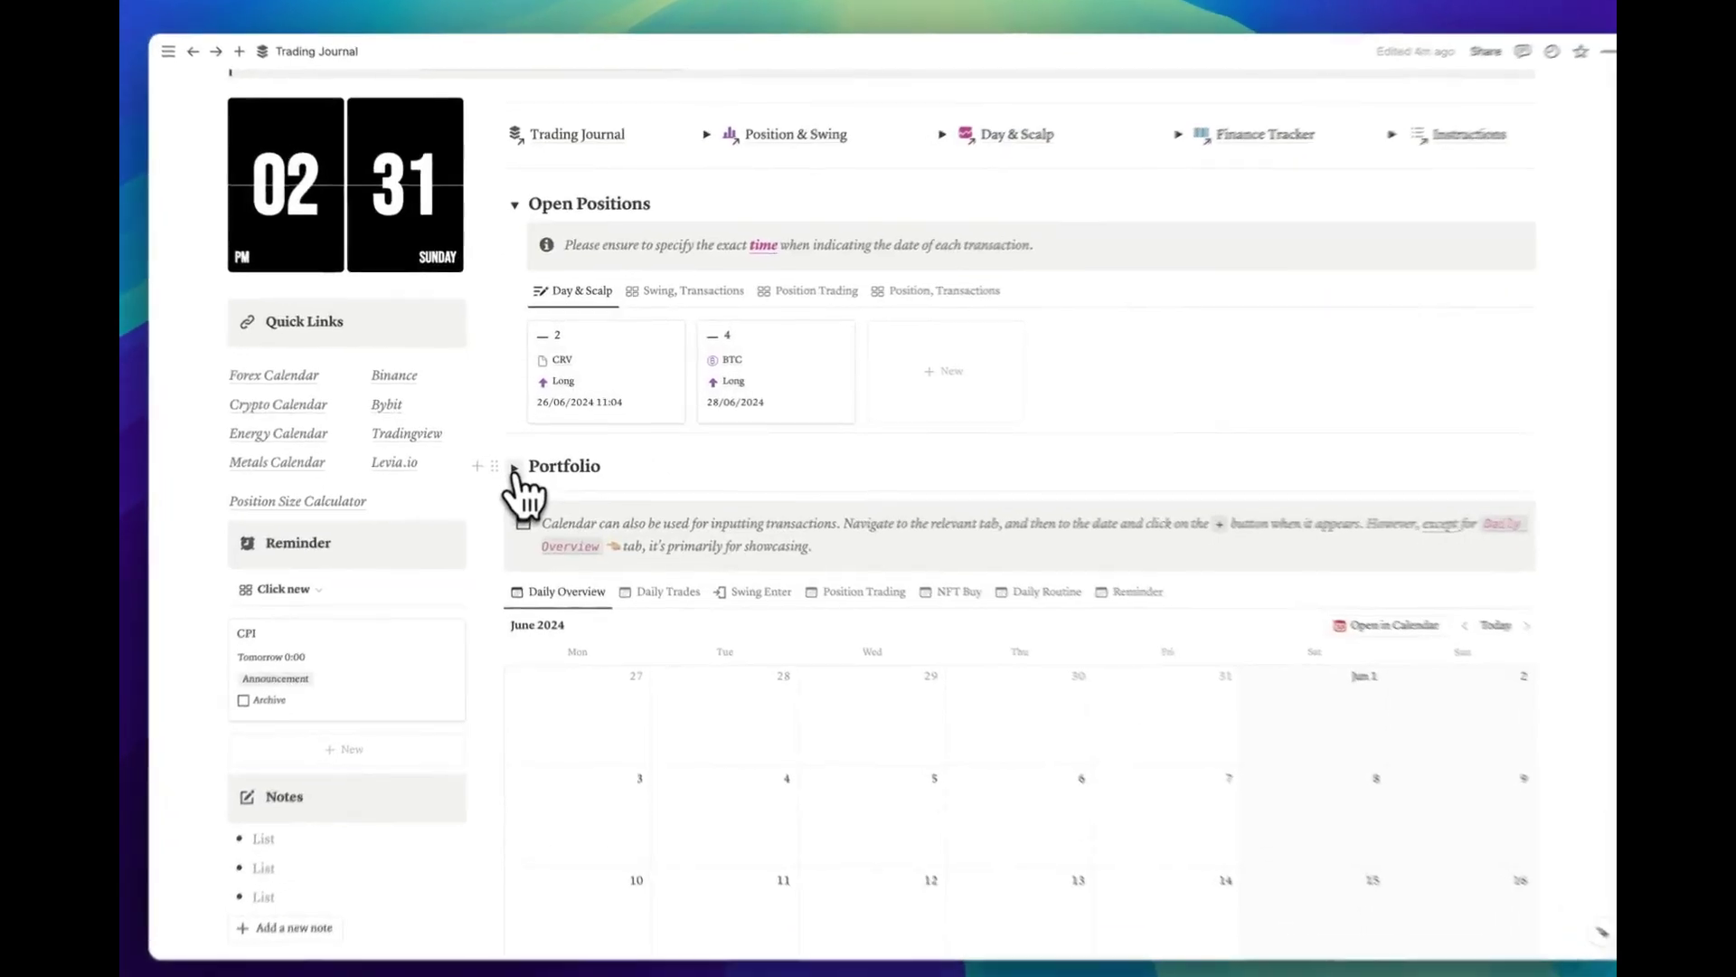
Step: Expand Portfolio to show TRU and CVX under Binance ($642.00), and return Open Positions to Position Trading
left_click(514, 460)
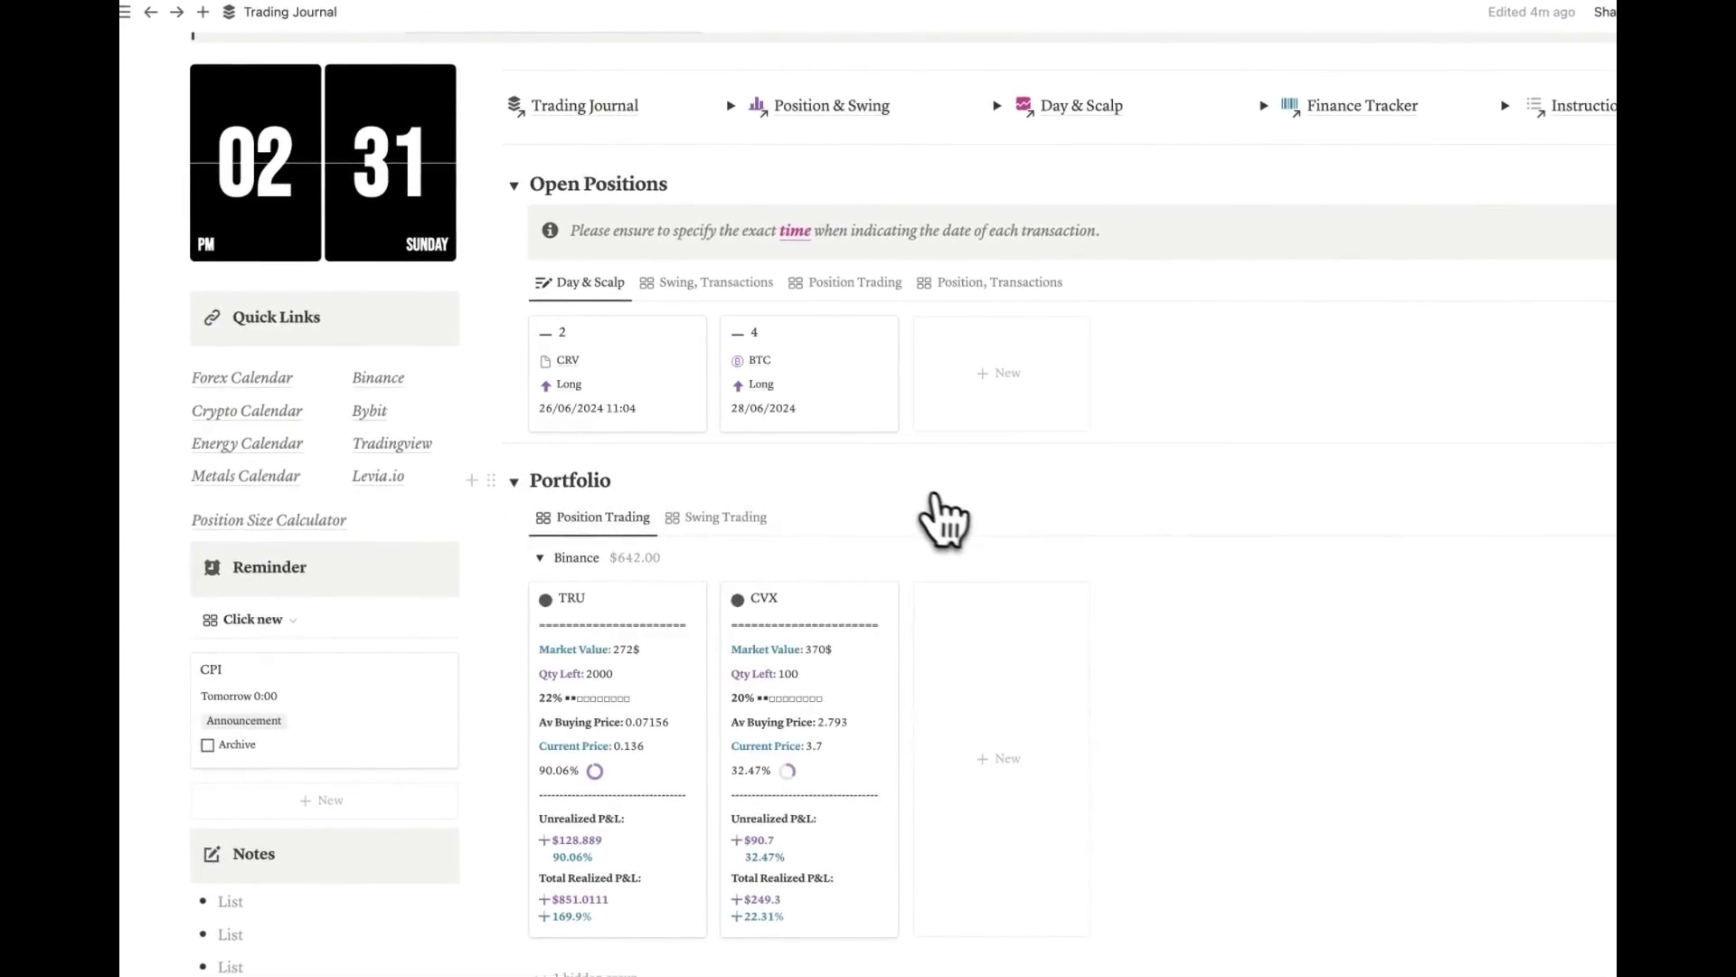
scroll(959, 525, "down", 3)
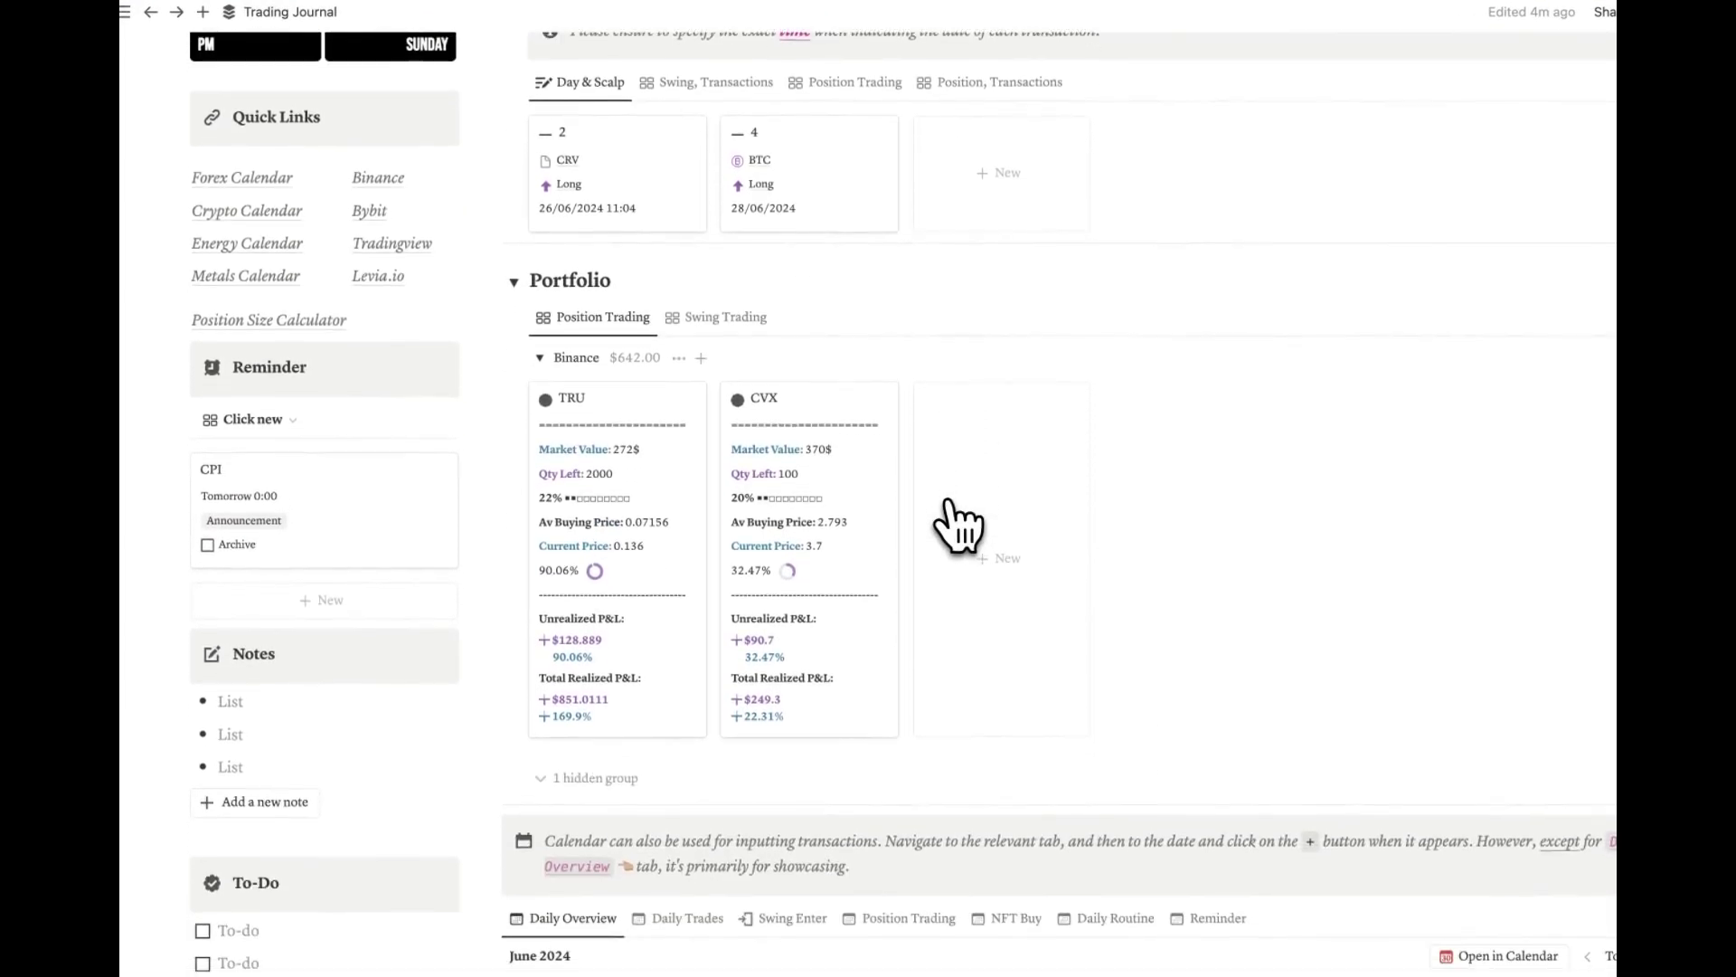
scroll(958, 524, "down", 1)
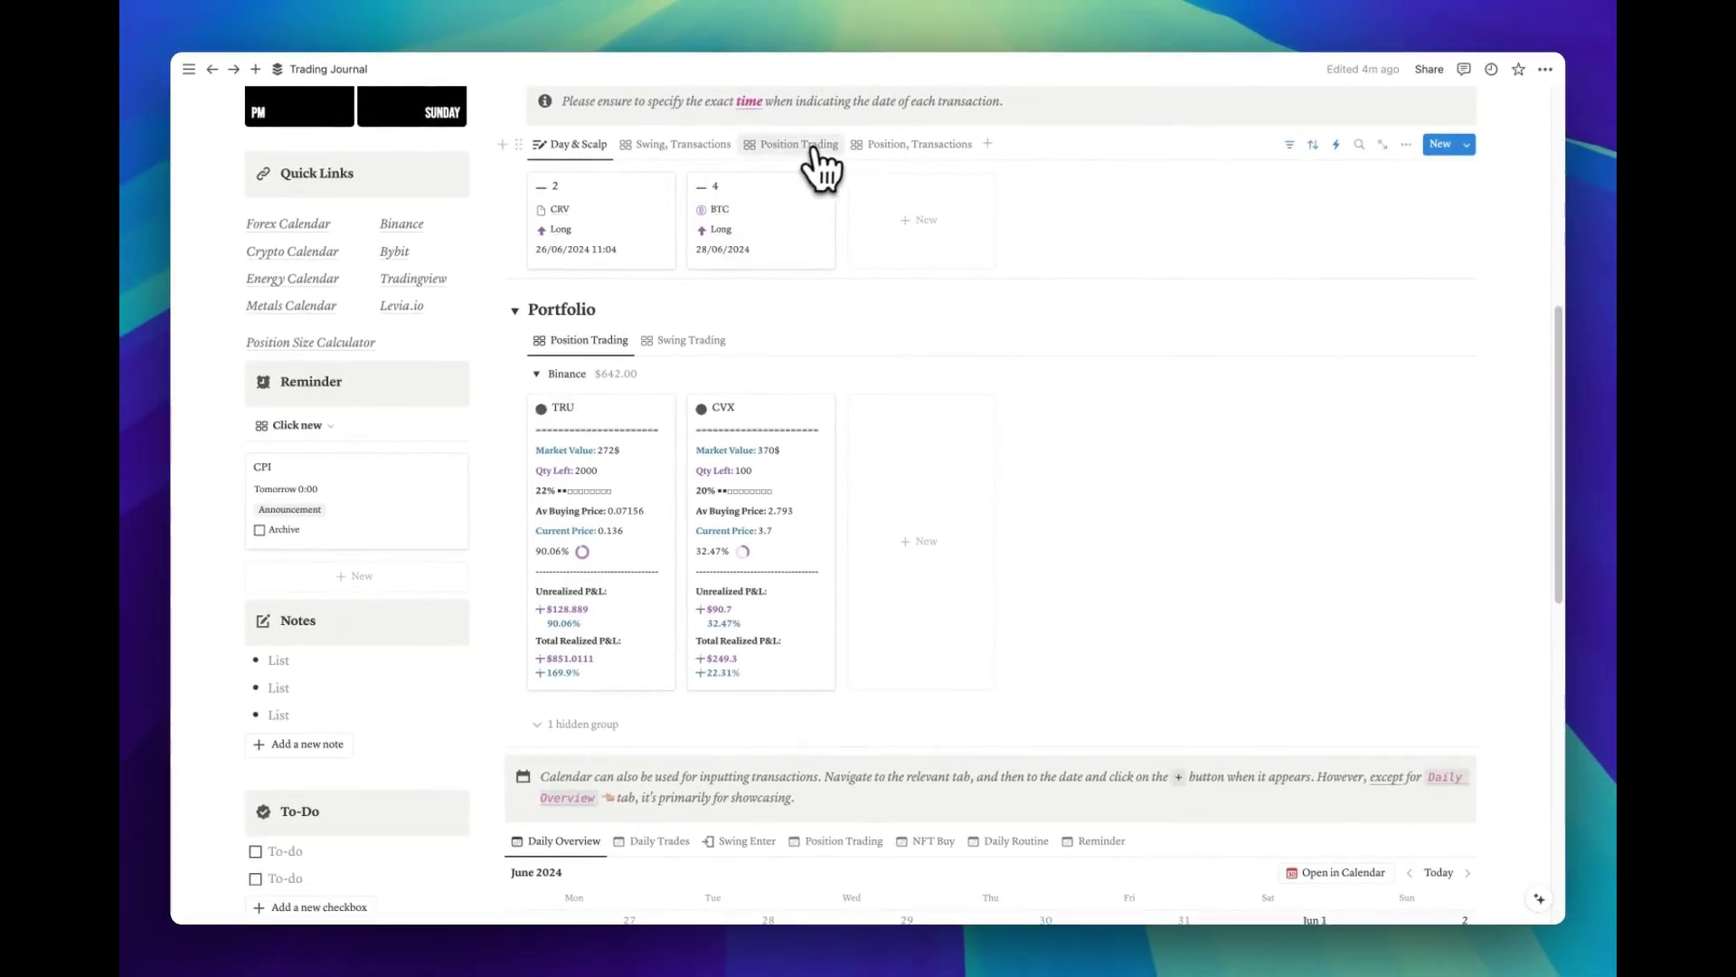
left_click(816, 147)
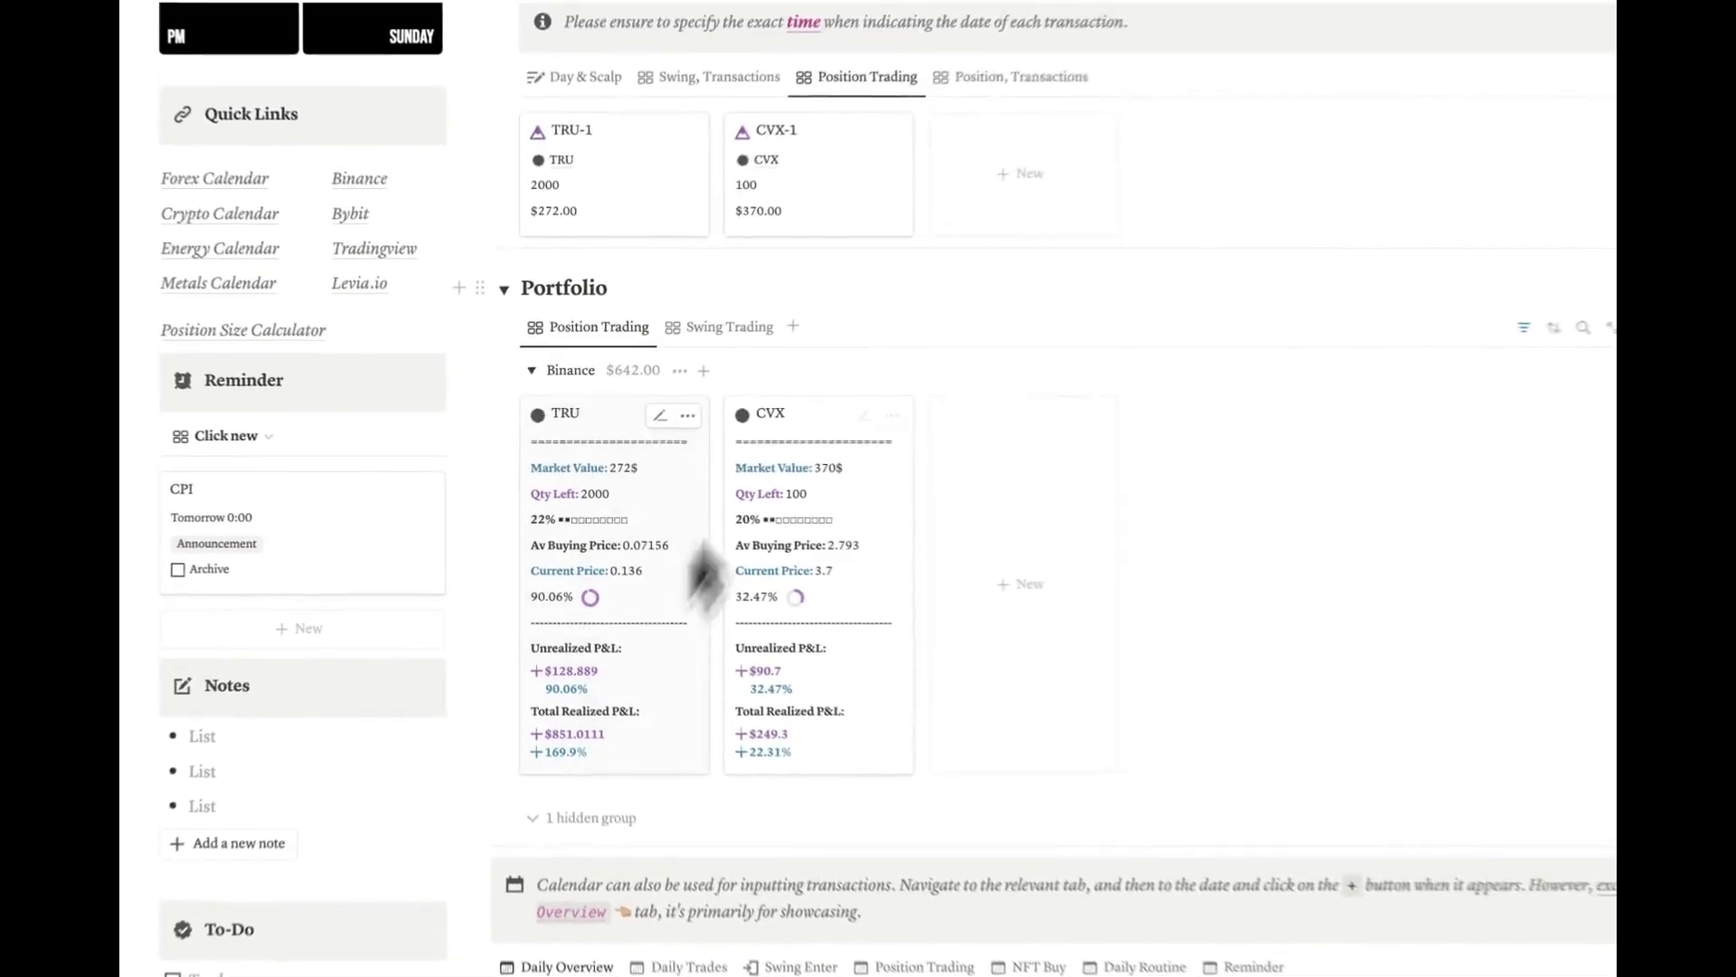
Step: Switch Open Positions to the Position, Transactions view grouping trades under CVX-1 and TRU-1
left_click(956, 133)
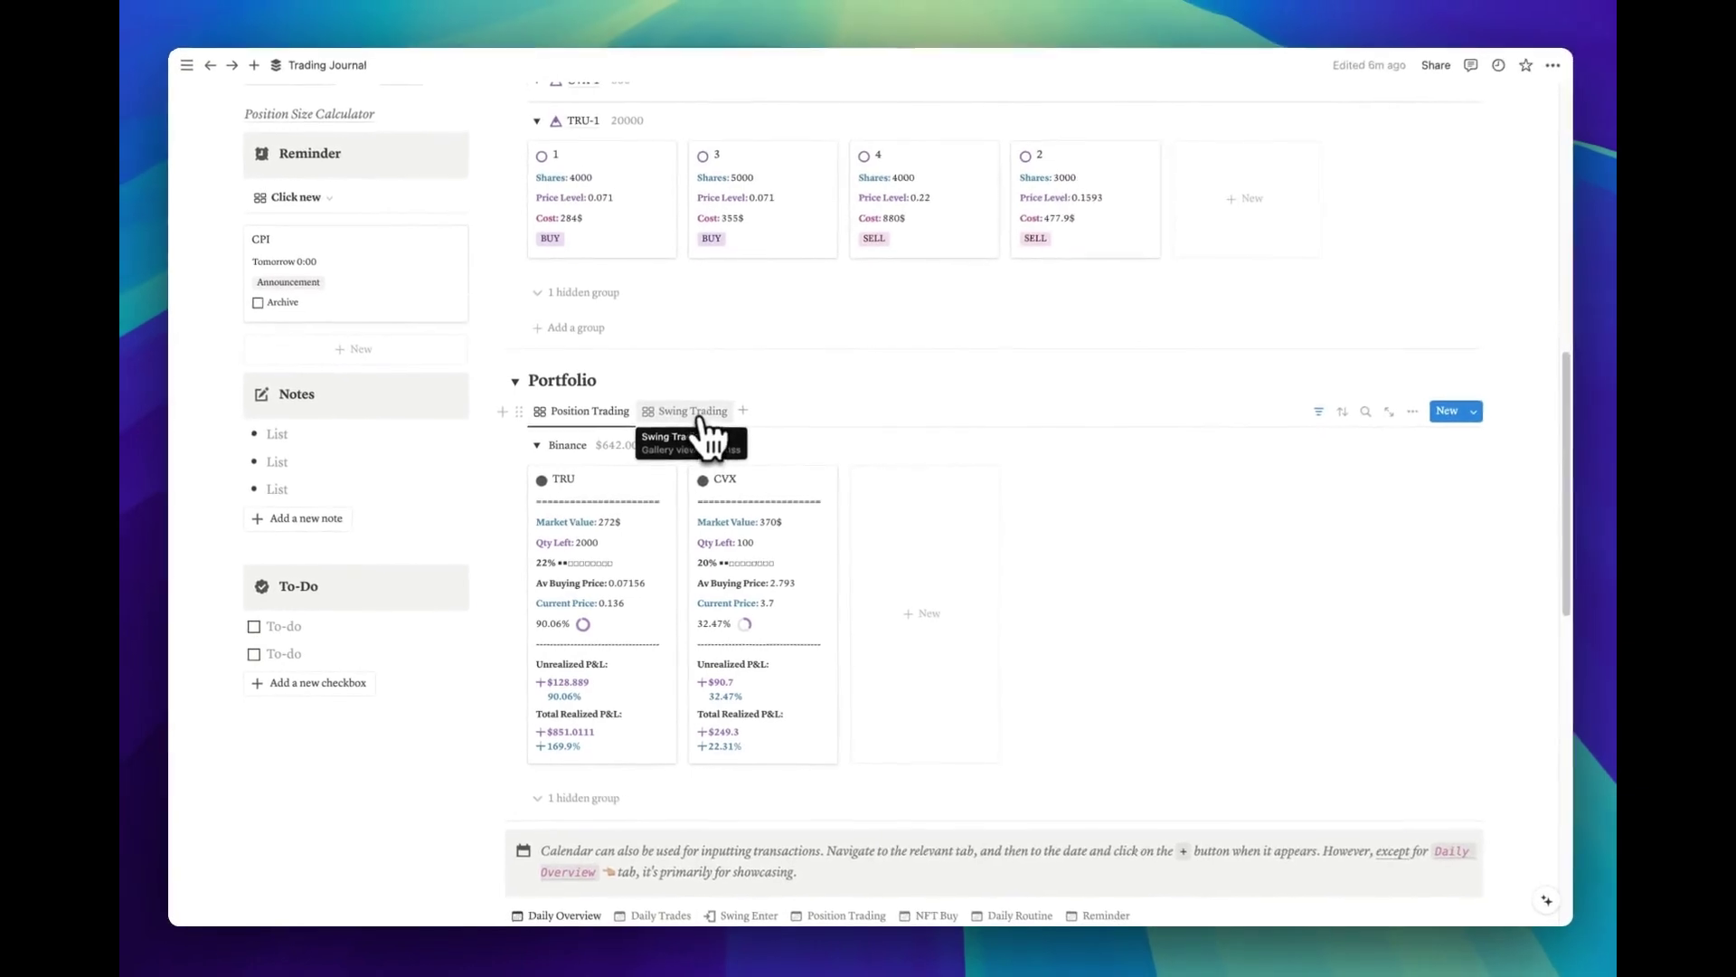
left_click(699, 418)
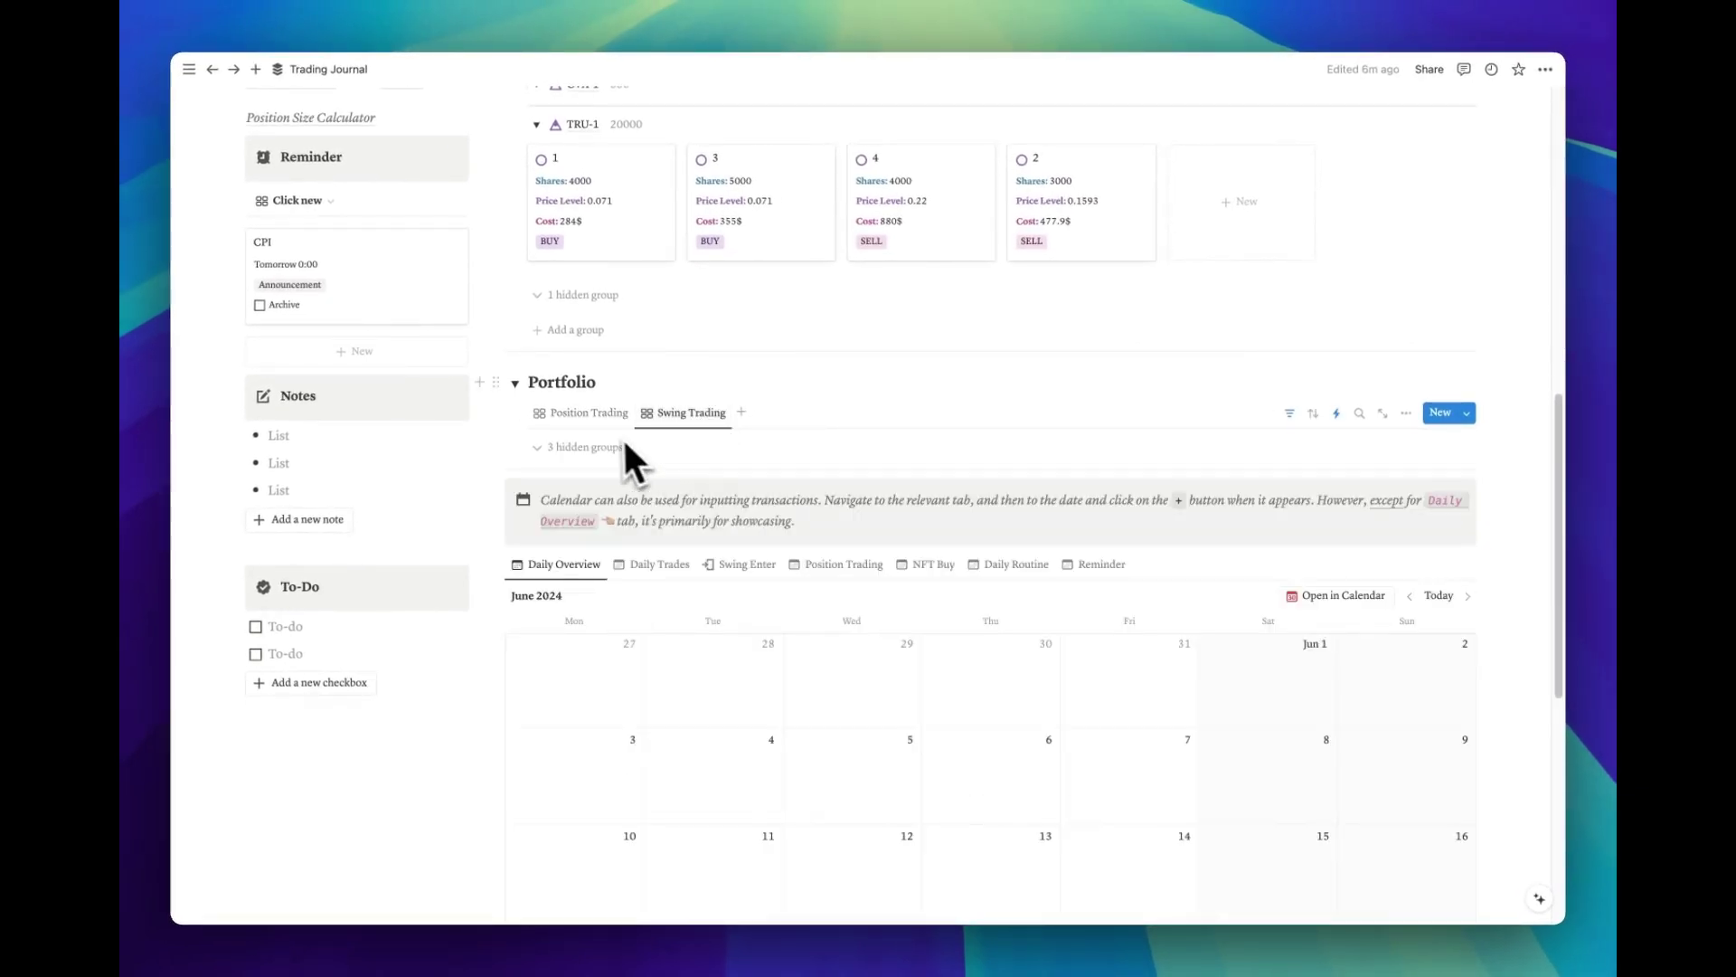
left_click(590, 413)
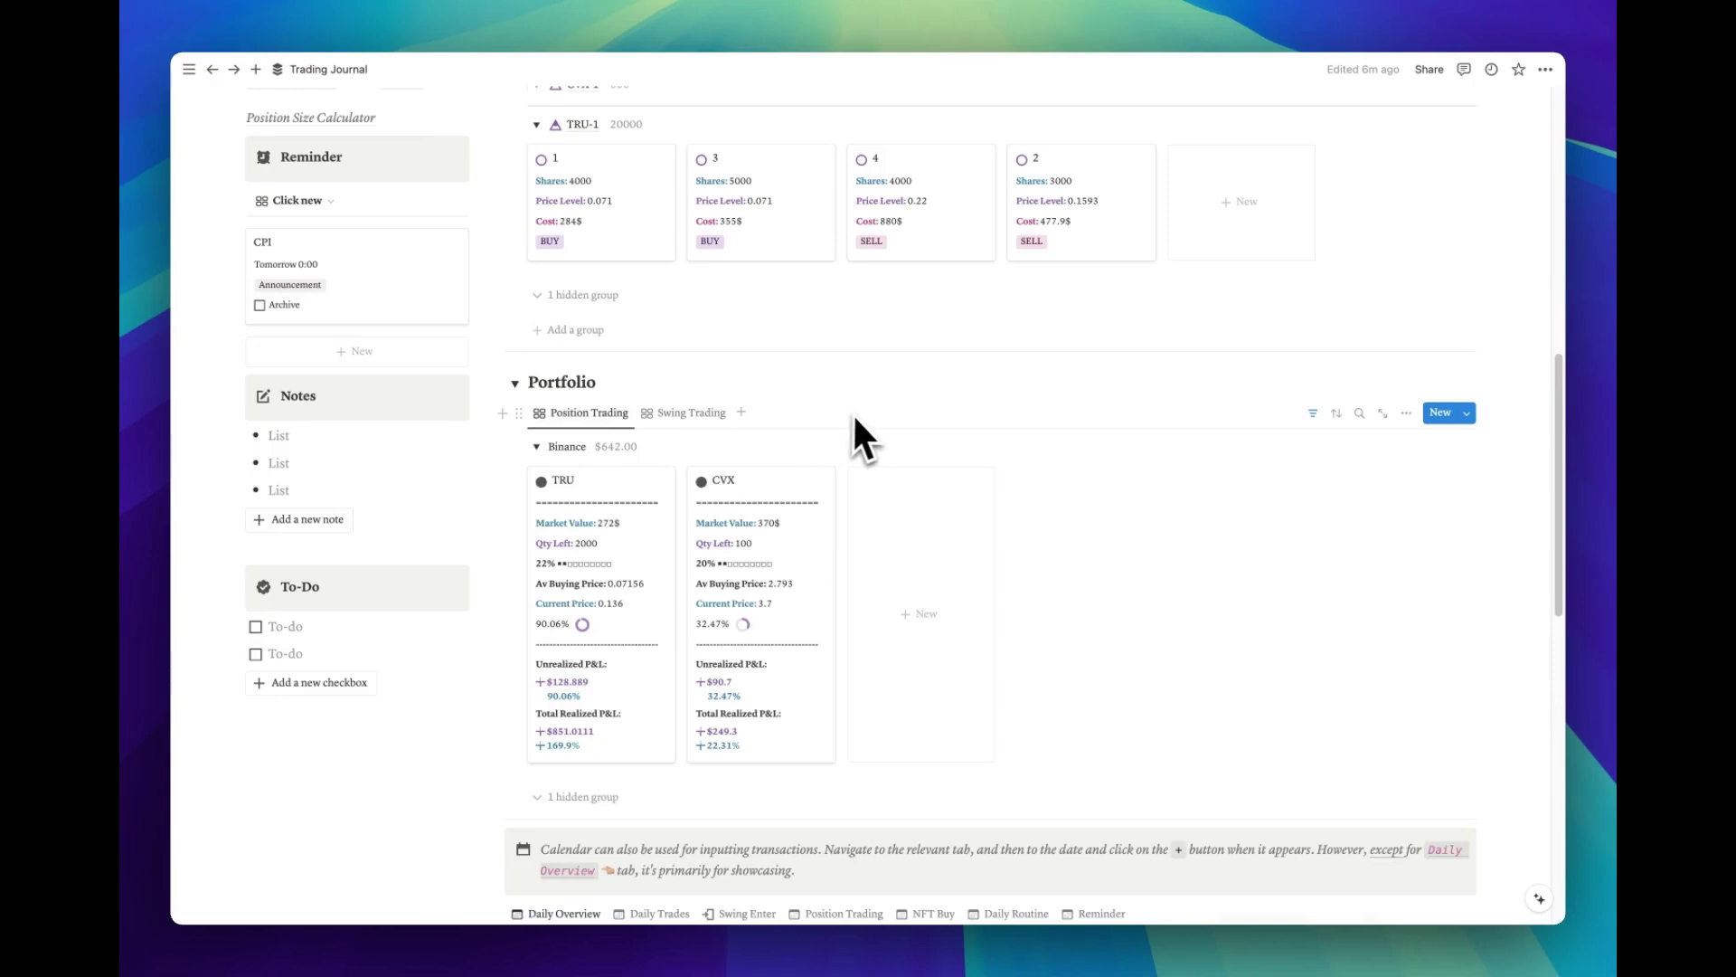
scroll(854, 410, "up", 5)
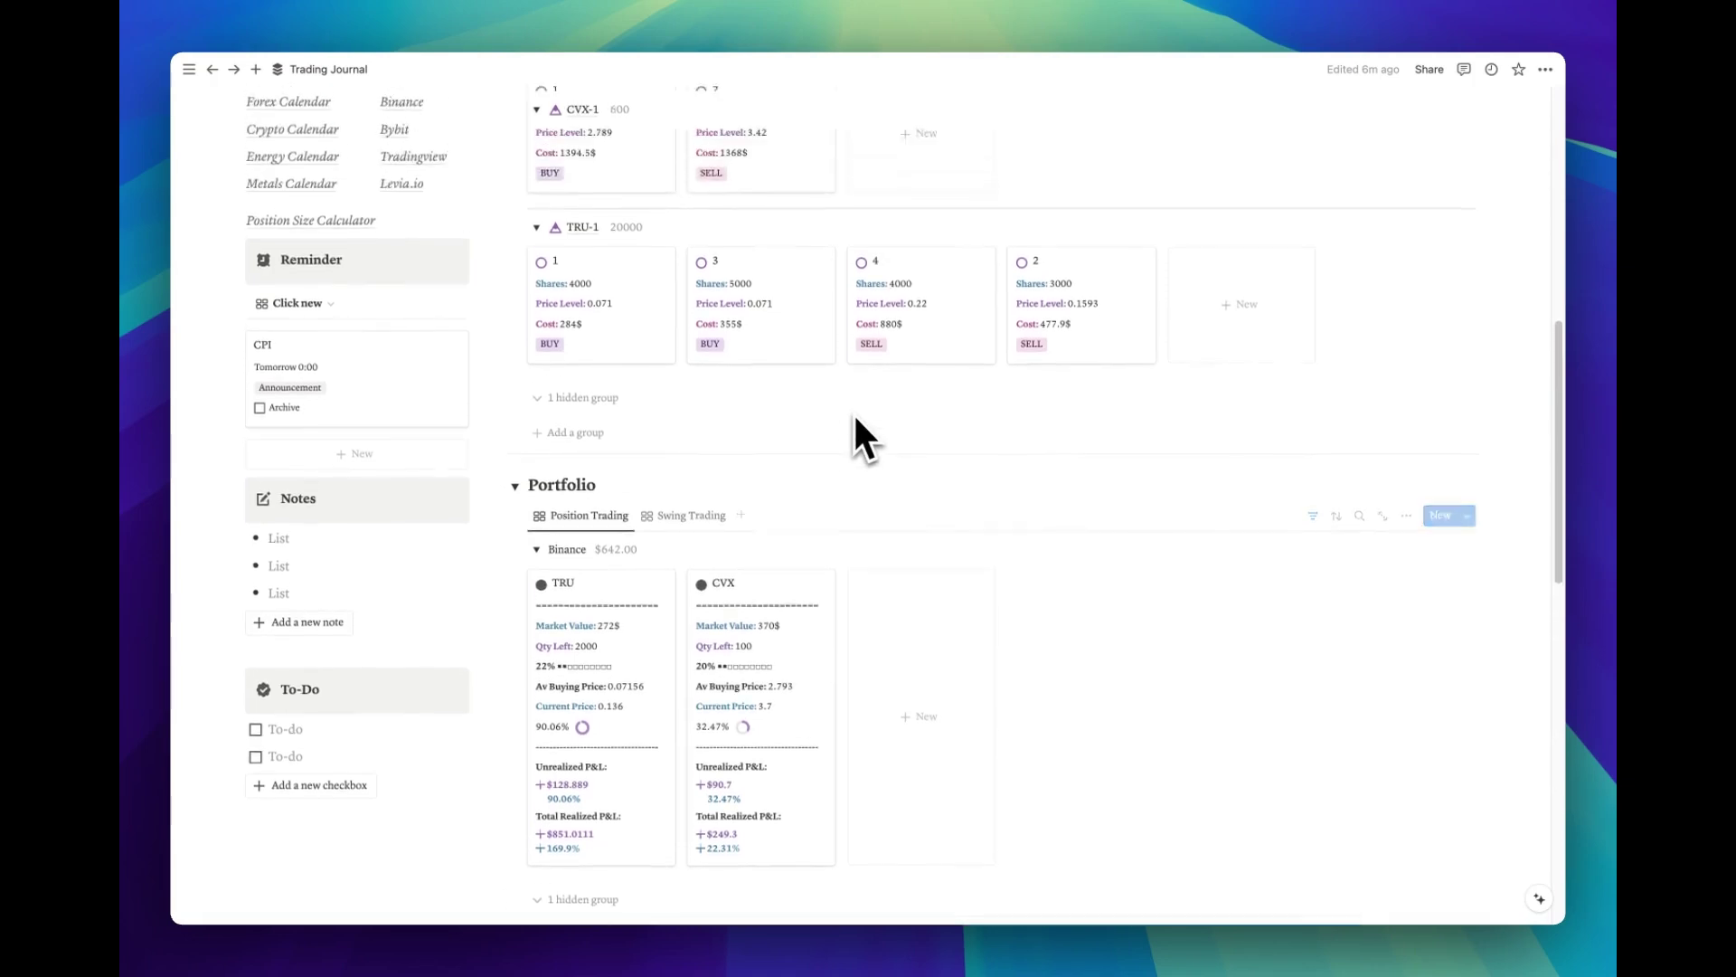
scroll(853, 411, "up", 2)
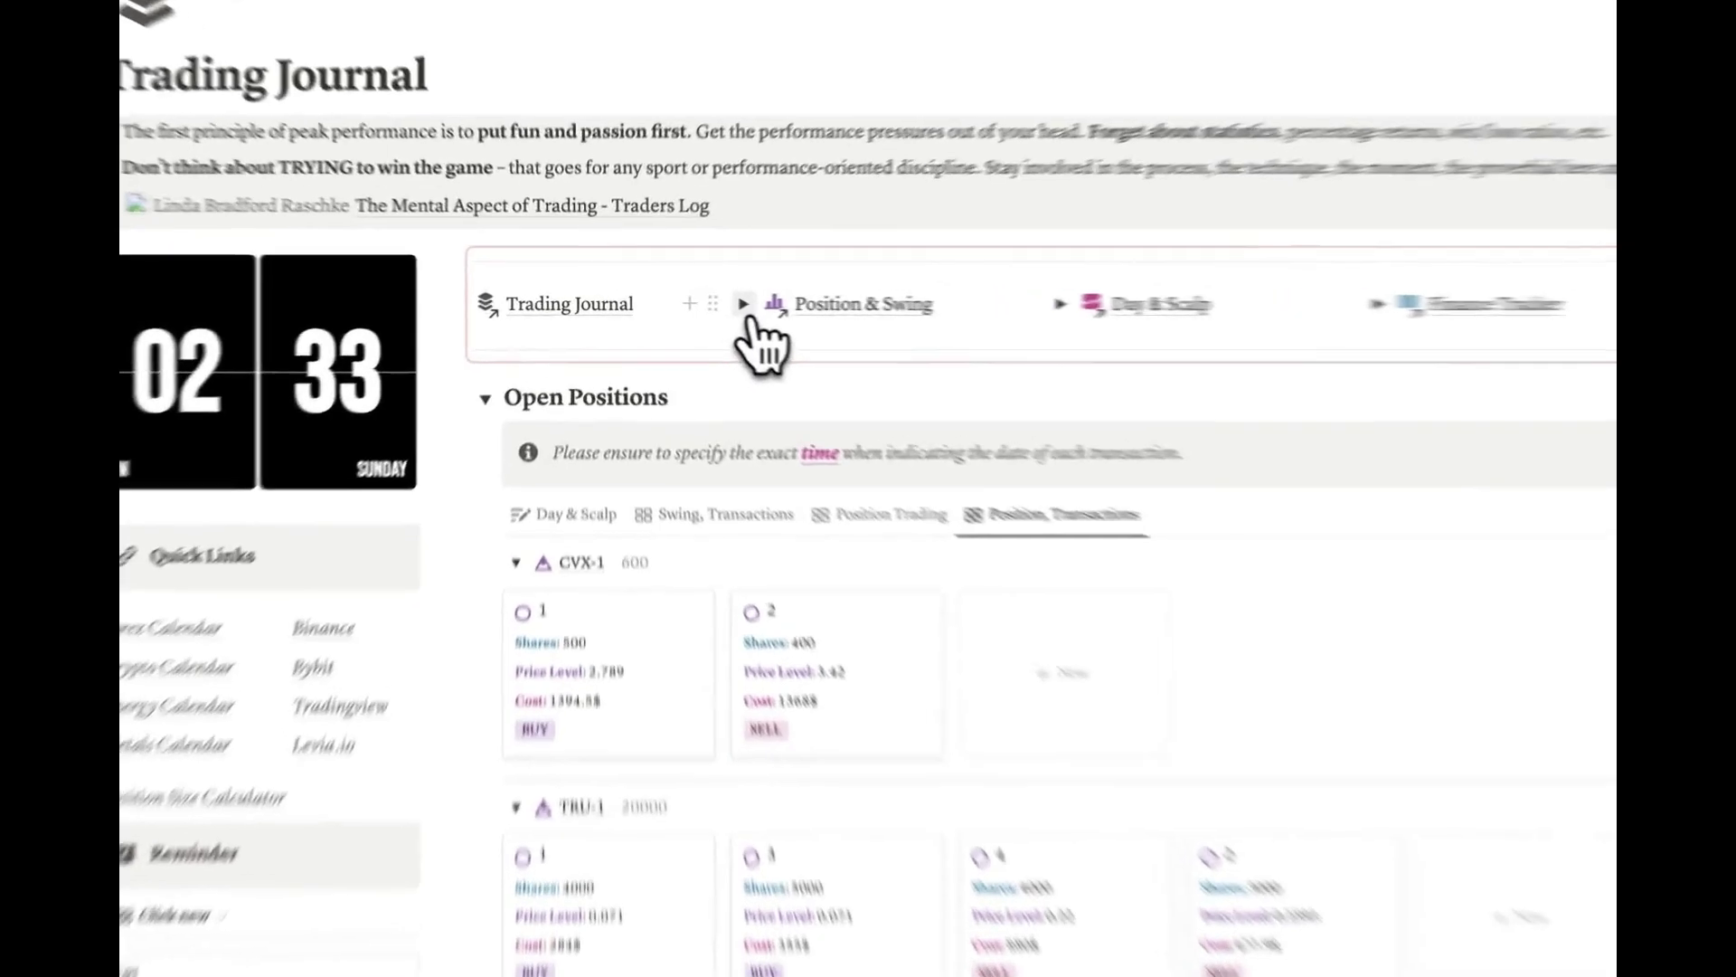
left_click(744, 306)
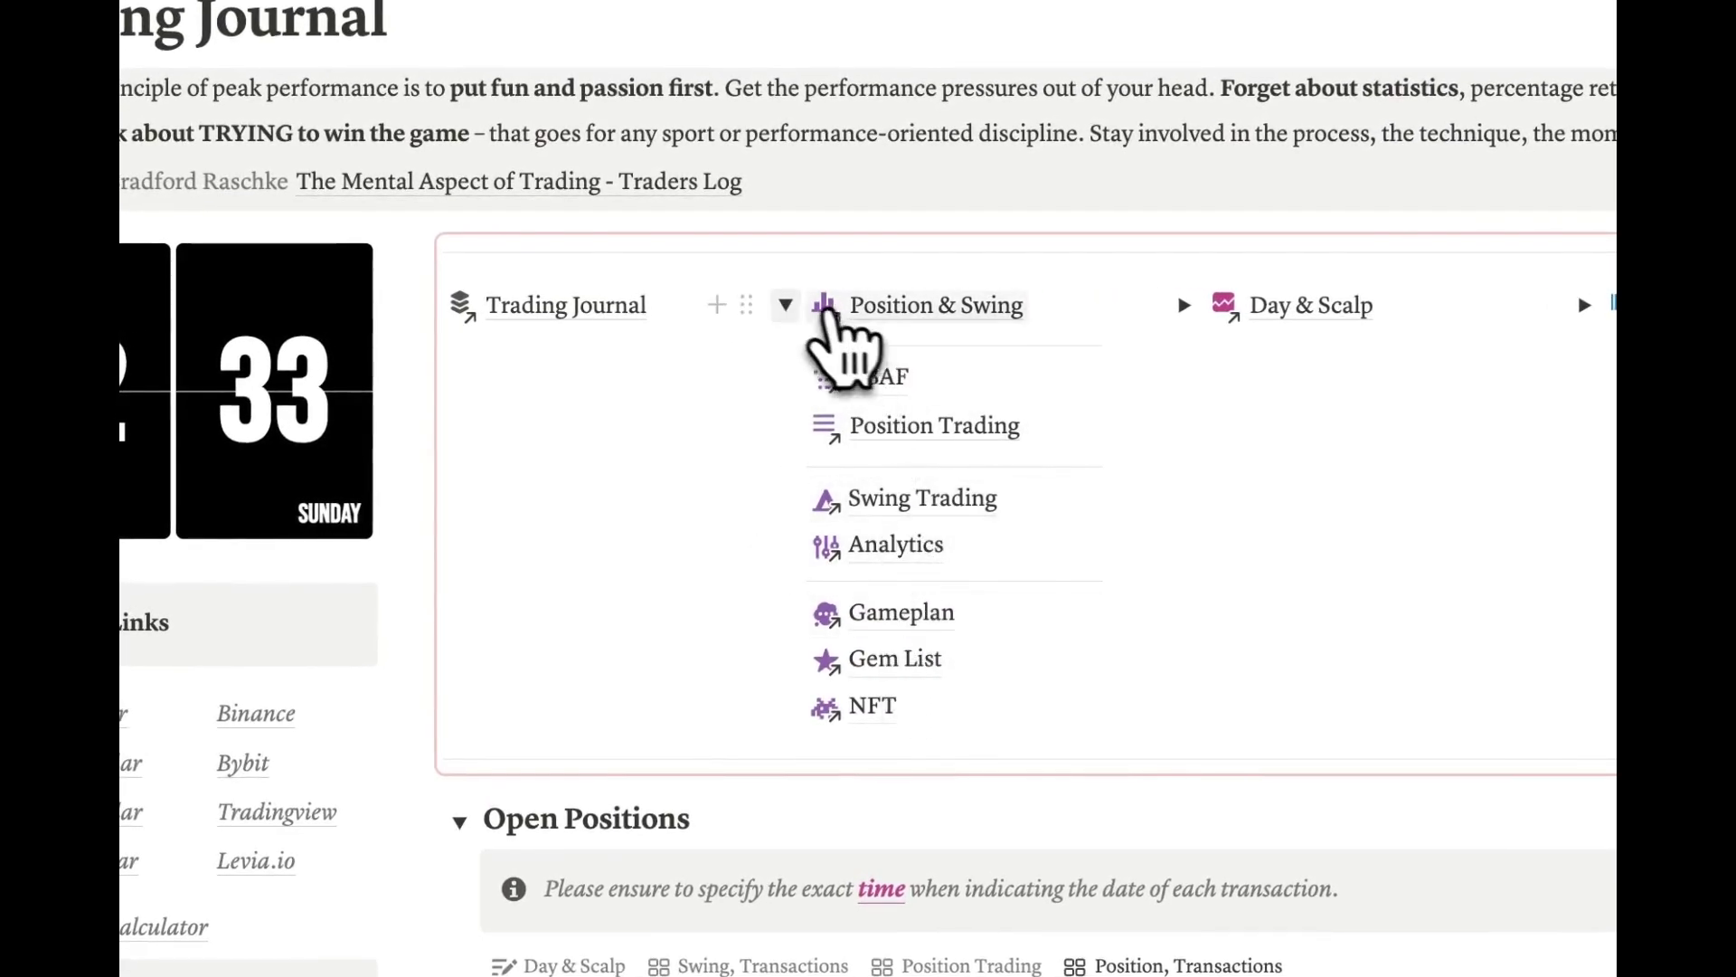
left_click(786, 305)
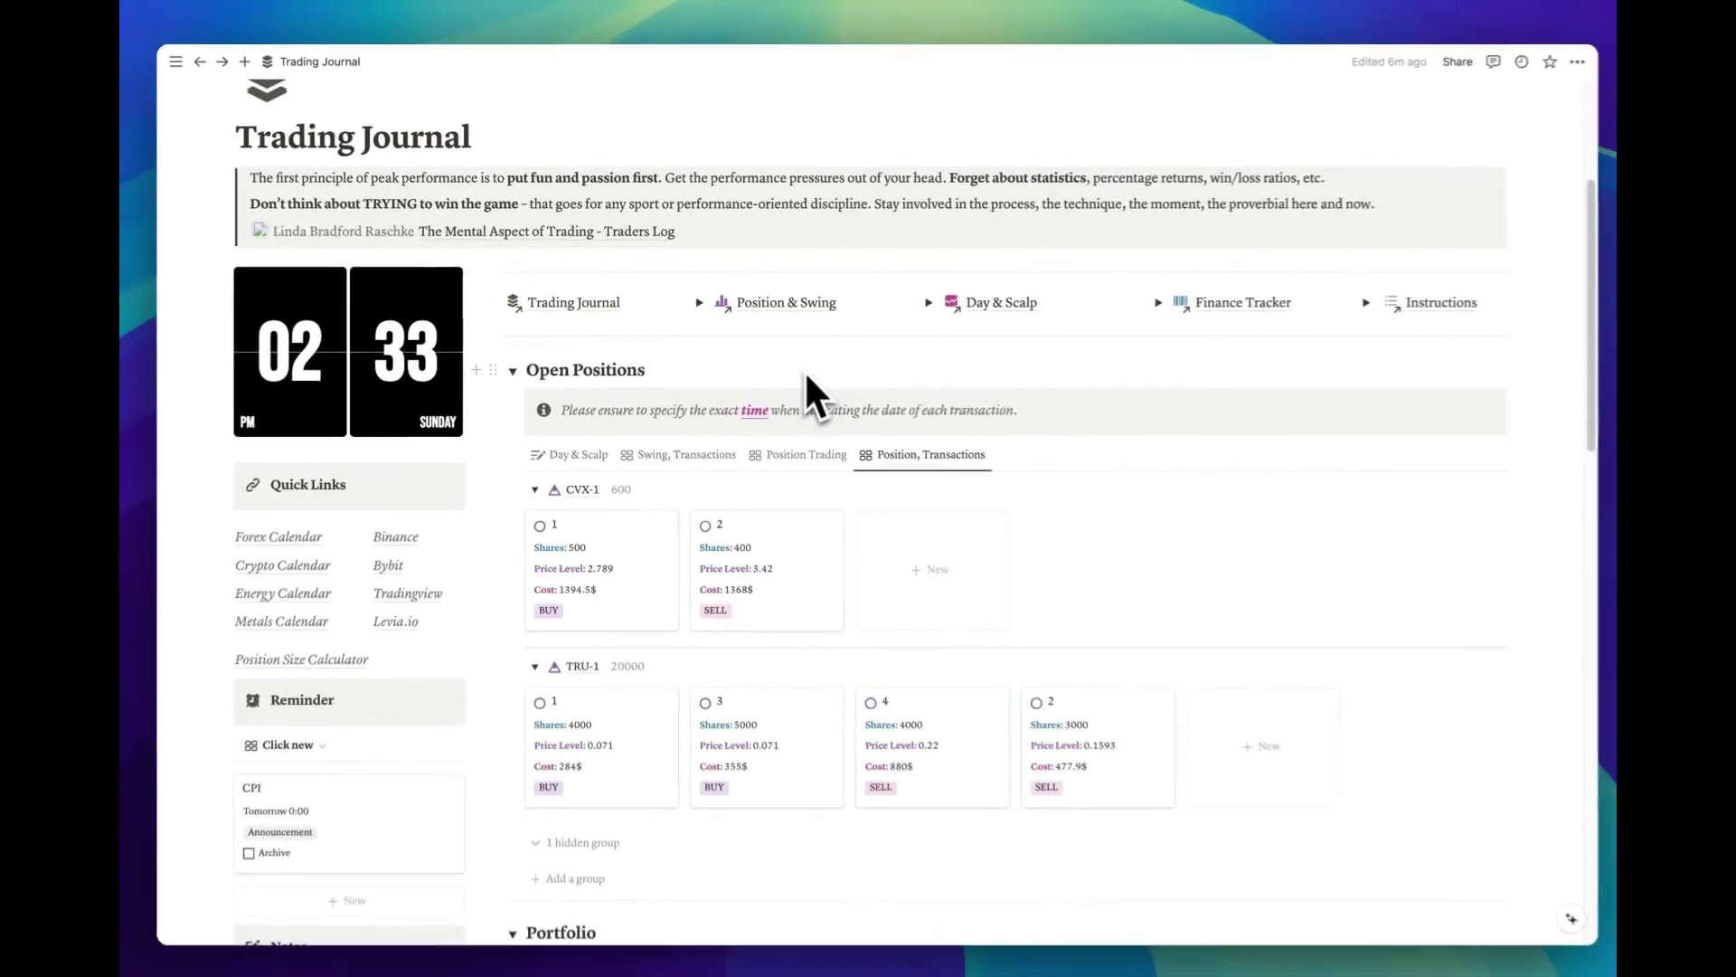
scroll(801, 375, "down", 2)
scroll(799, 373, "down", 8)
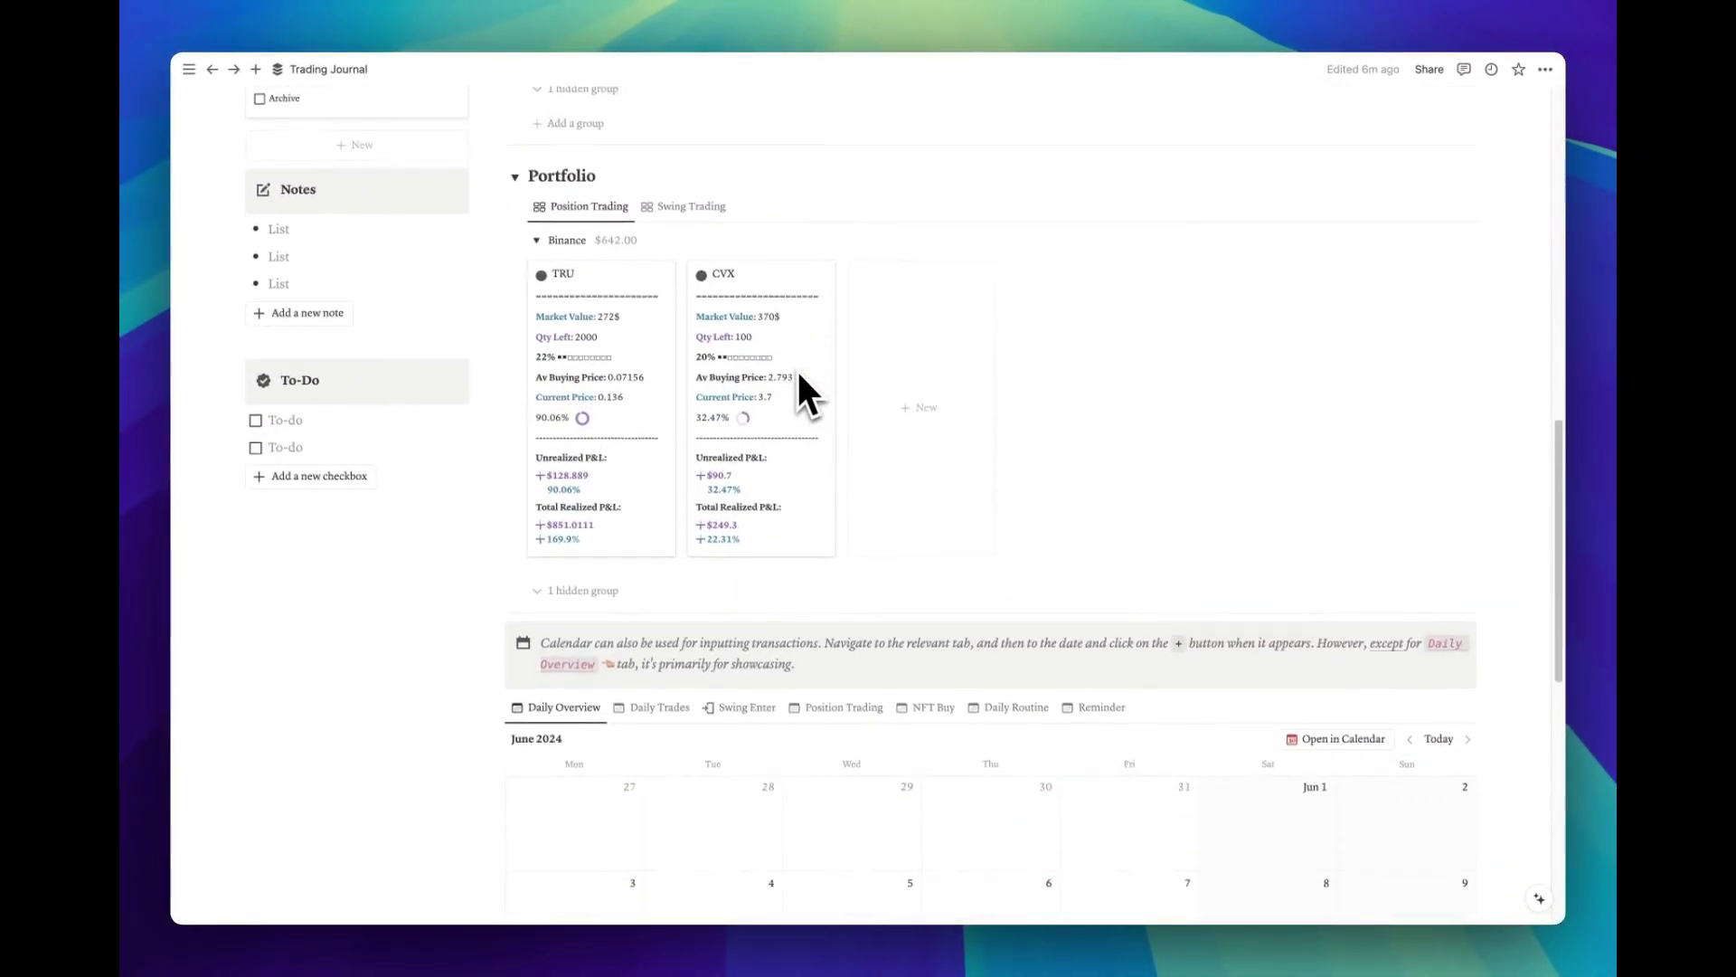
scroll(798, 373, "down", 4)
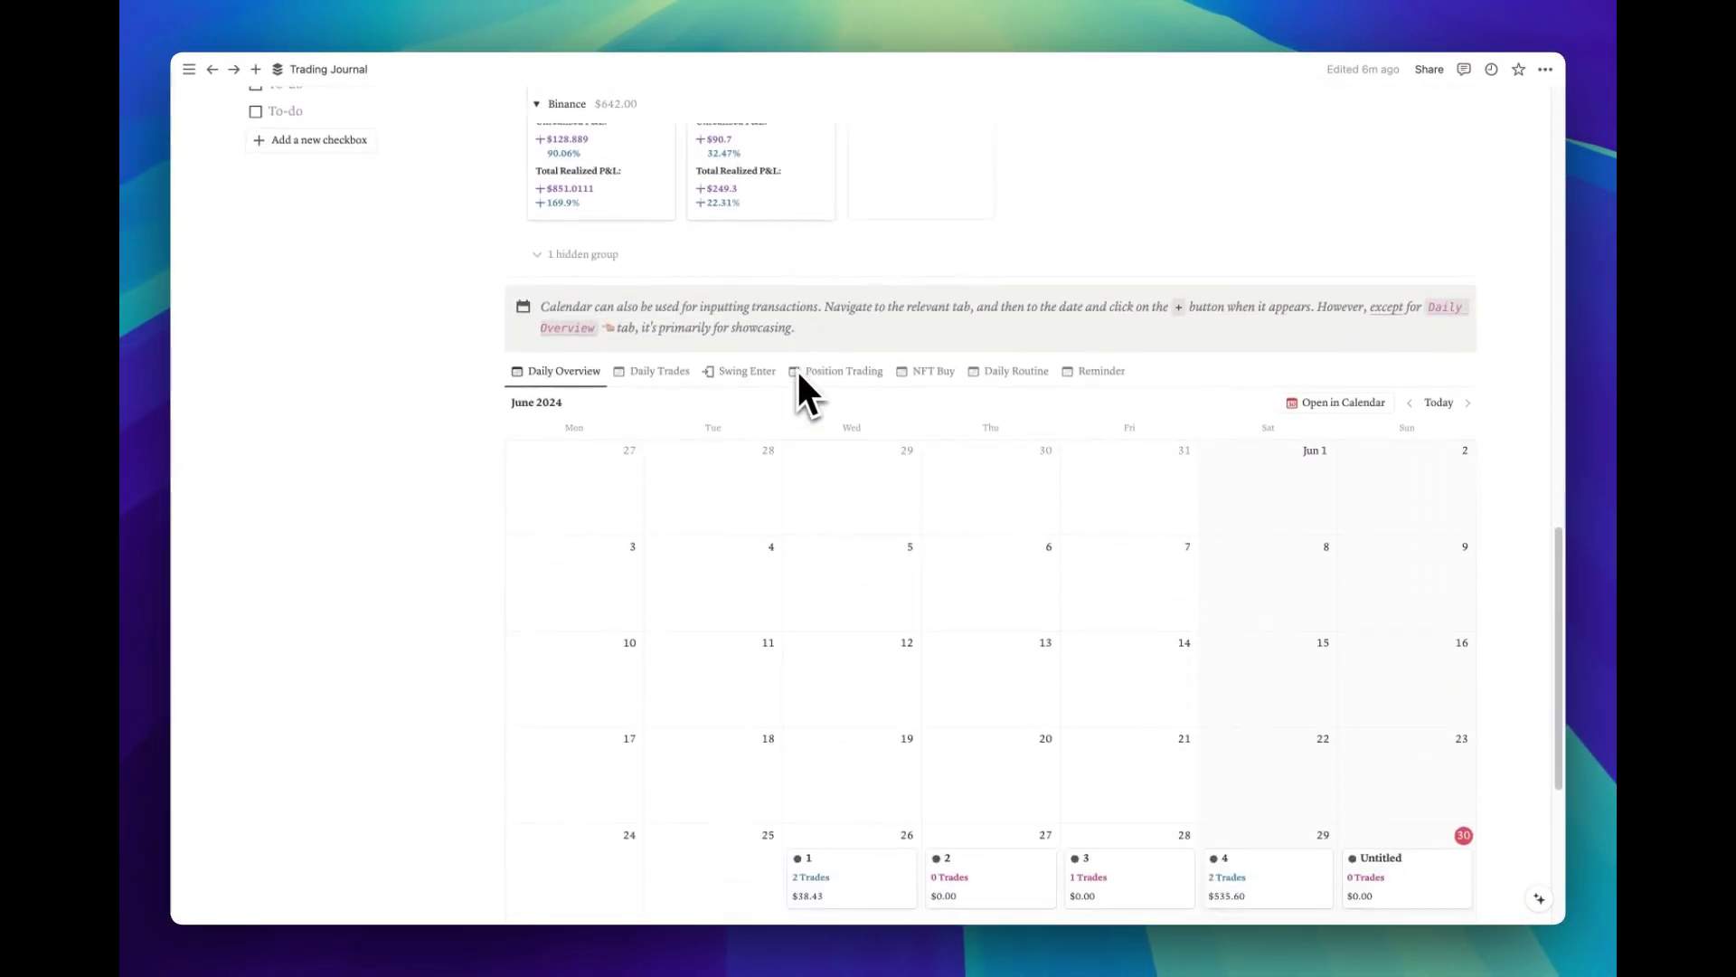
scroll(799, 372, "down", 1)
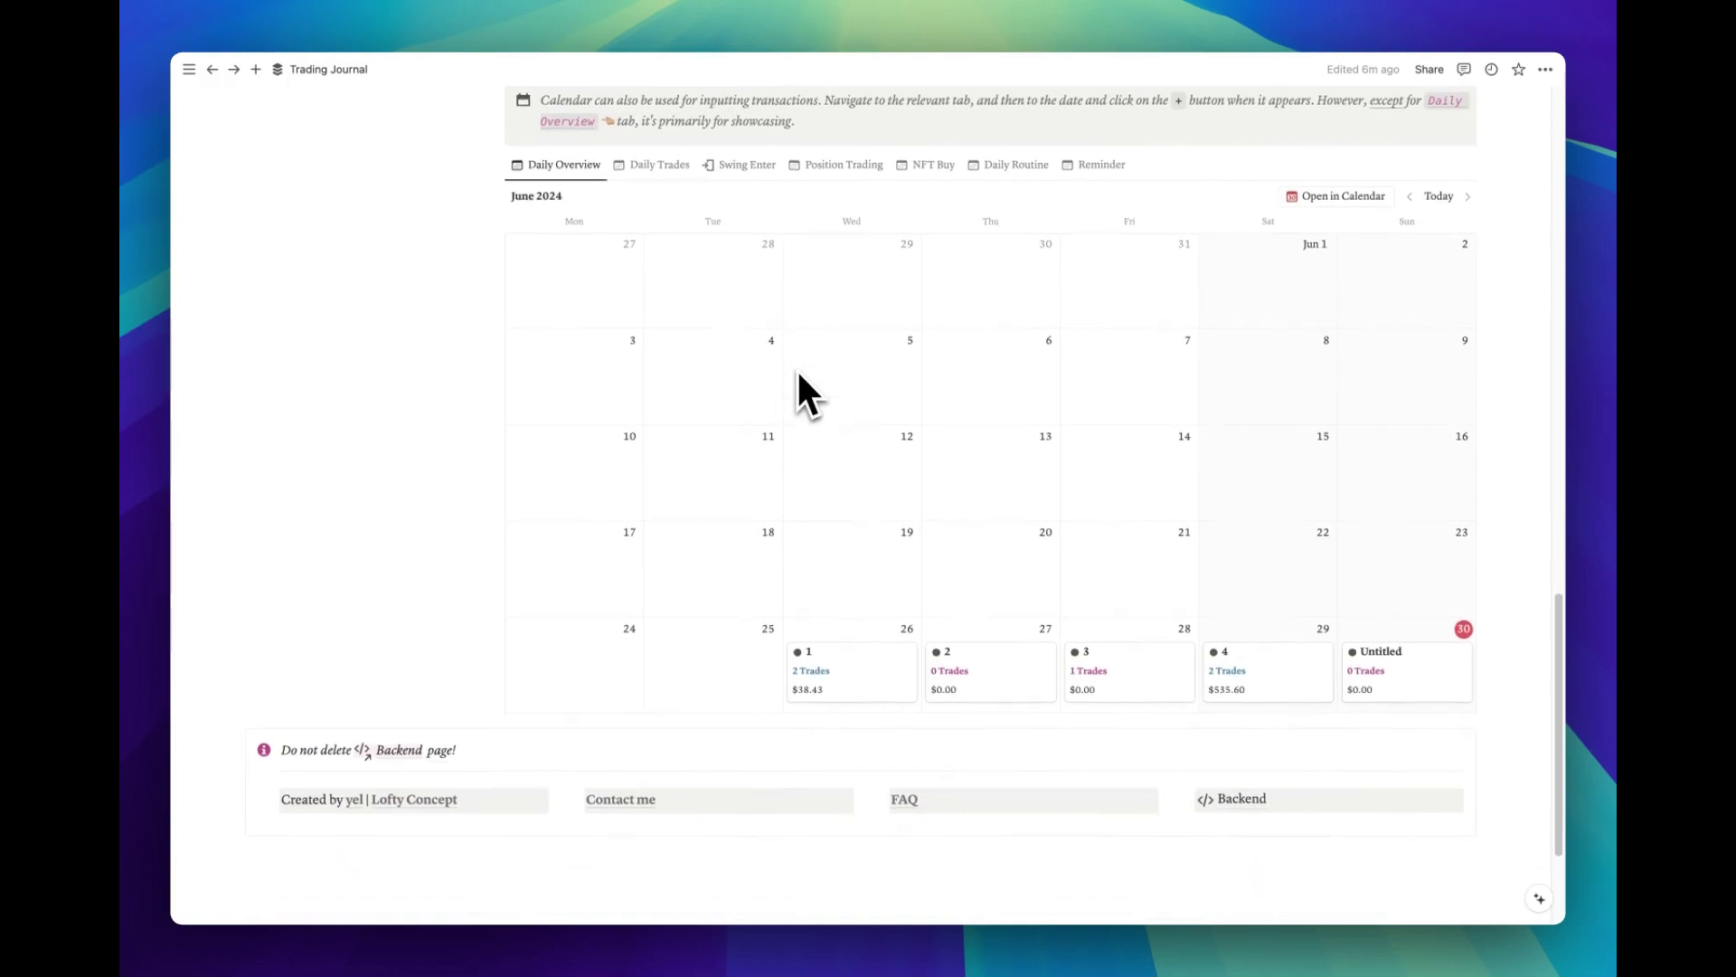
scroll(796, 367, "down", 2)
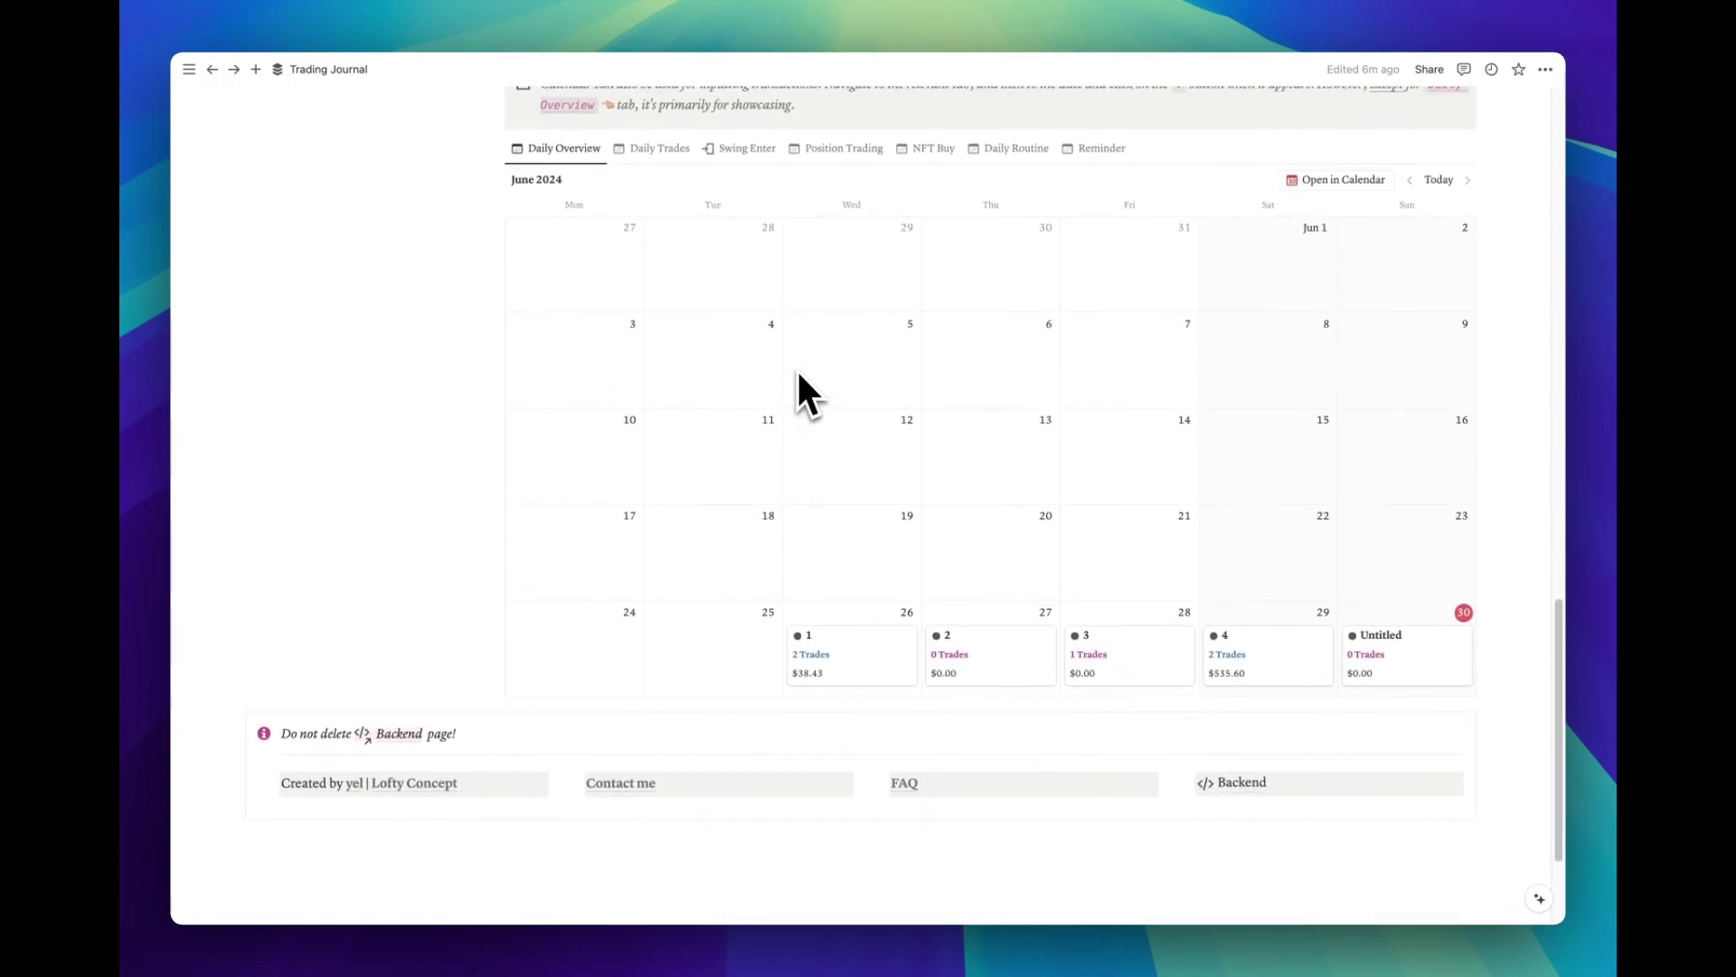
scroll(795, 367, "up", 1)
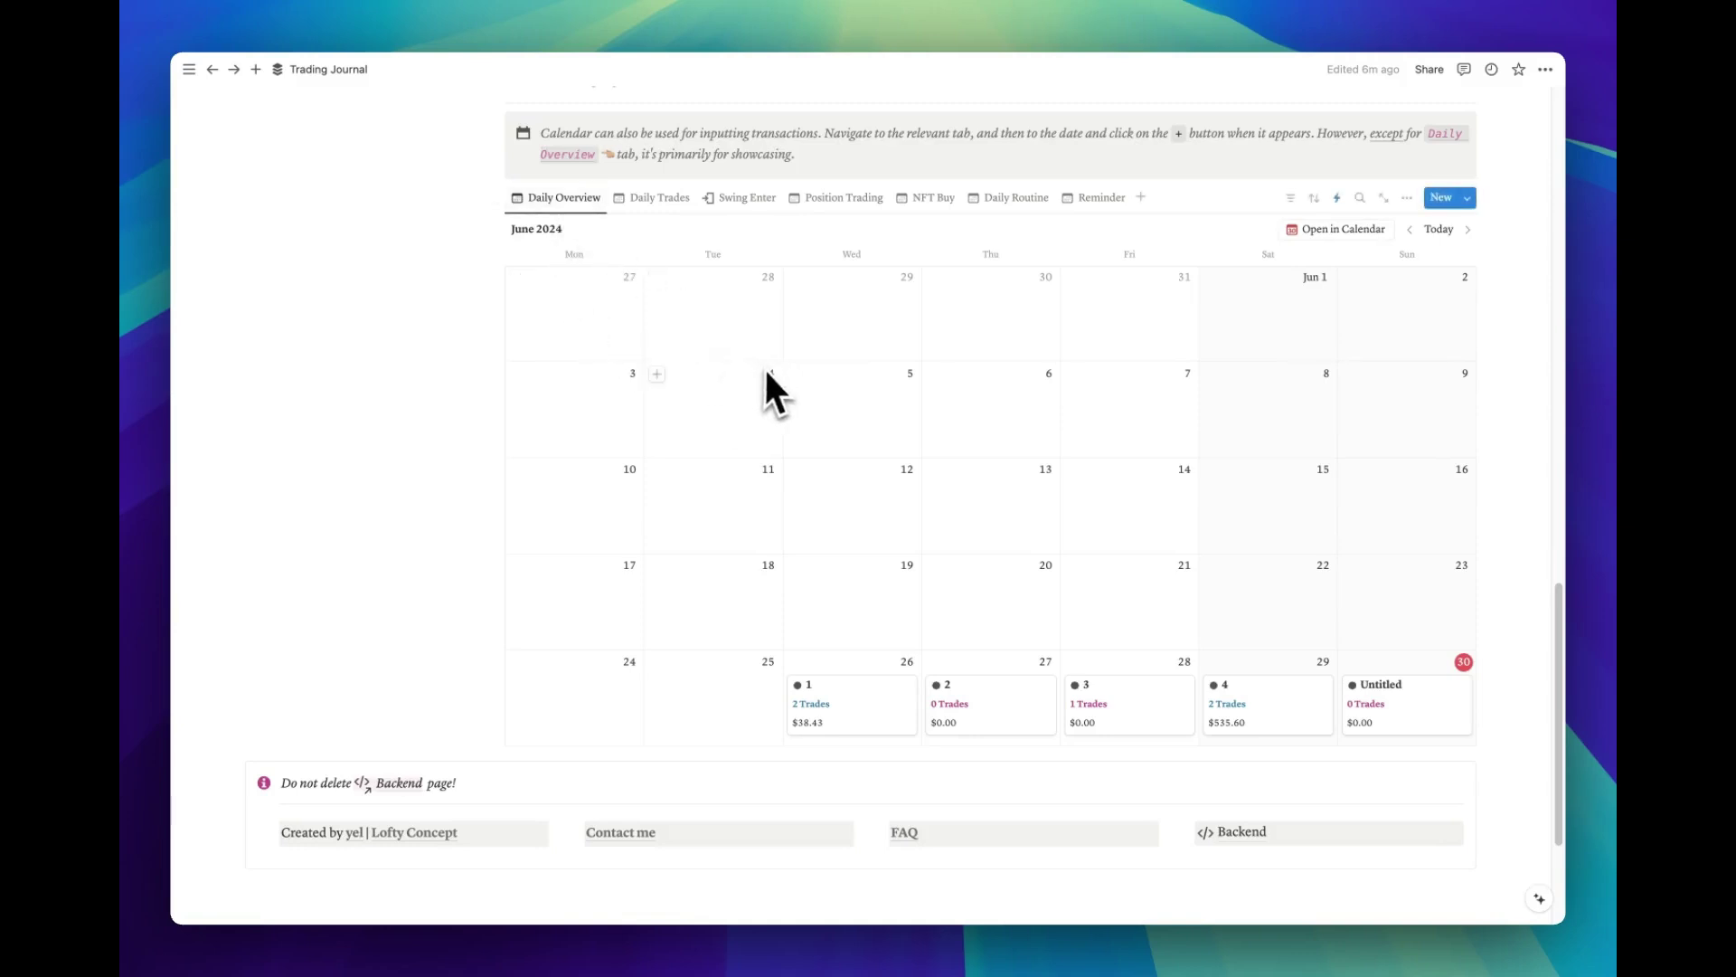
scroll(765, 369, "up", 20)
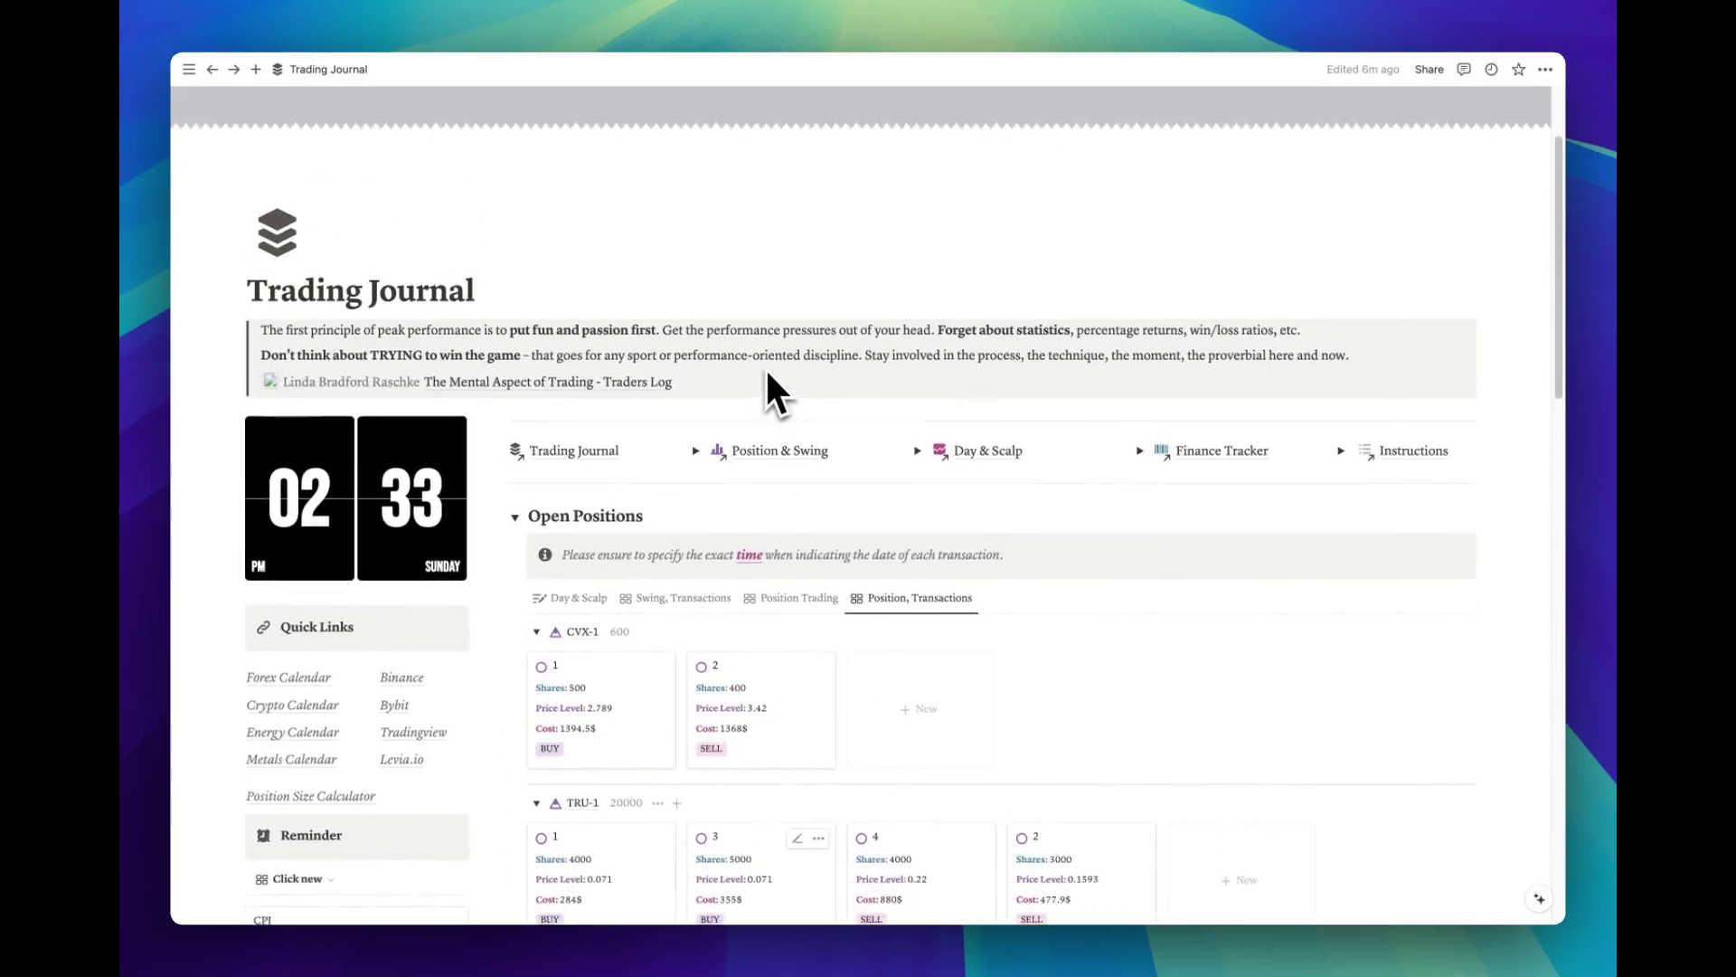
scroll(765, 367, "up", 1)
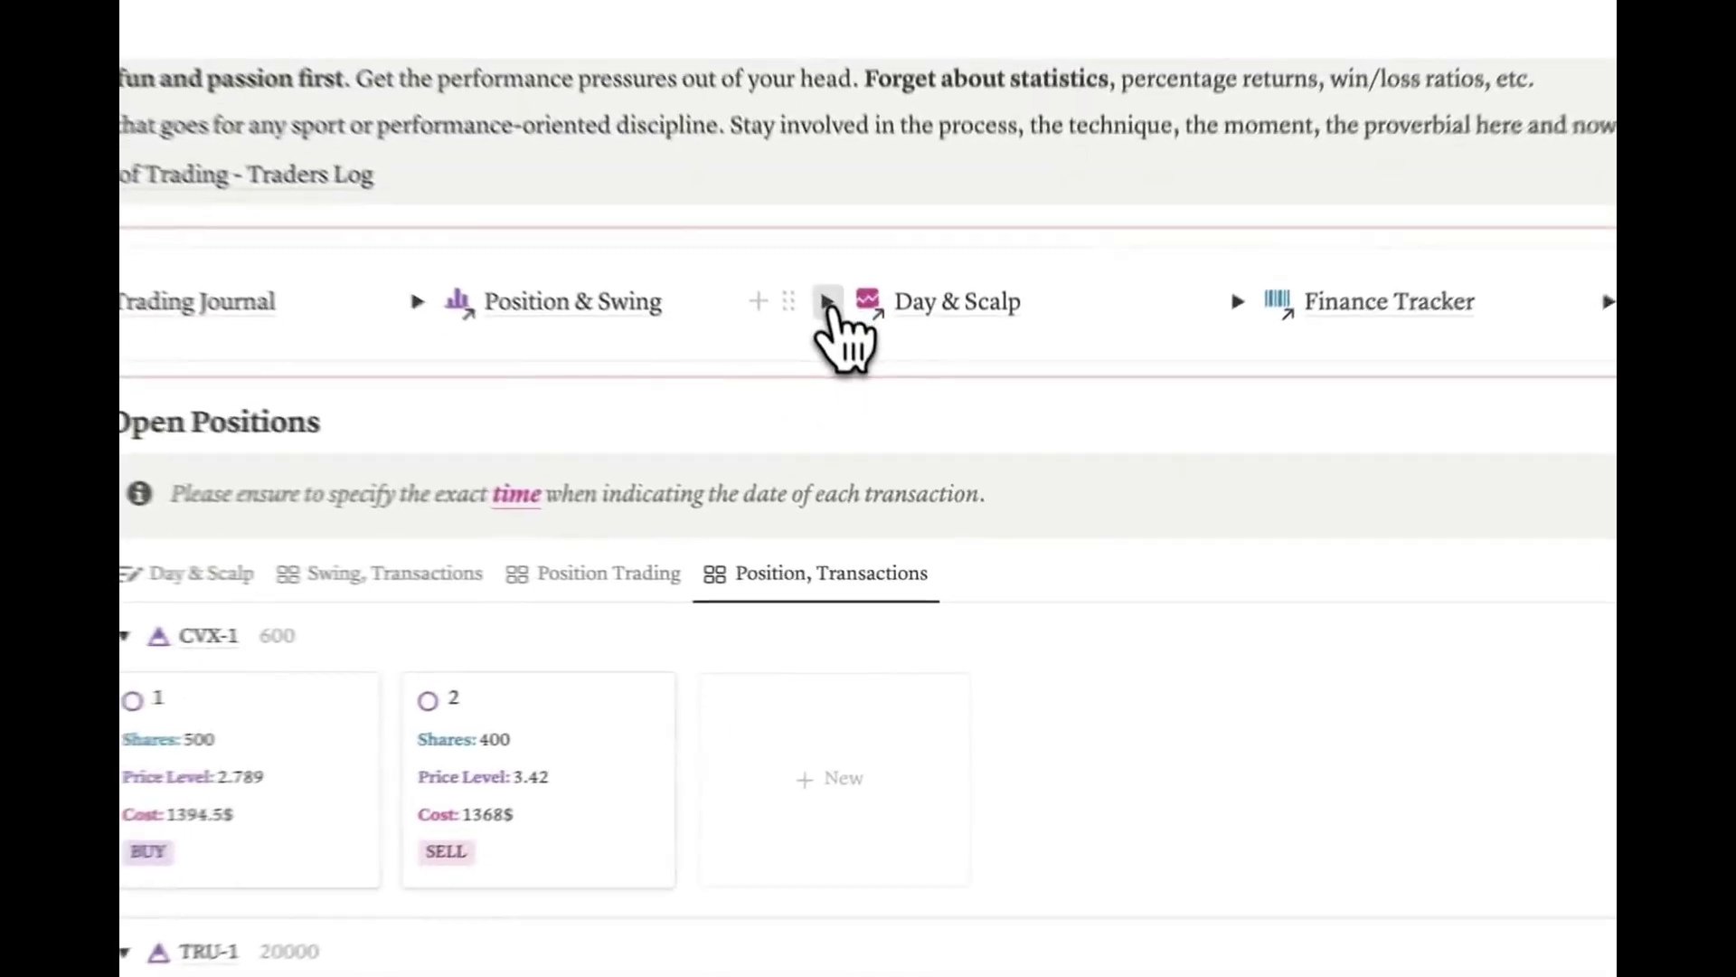
left_click(918, 459)
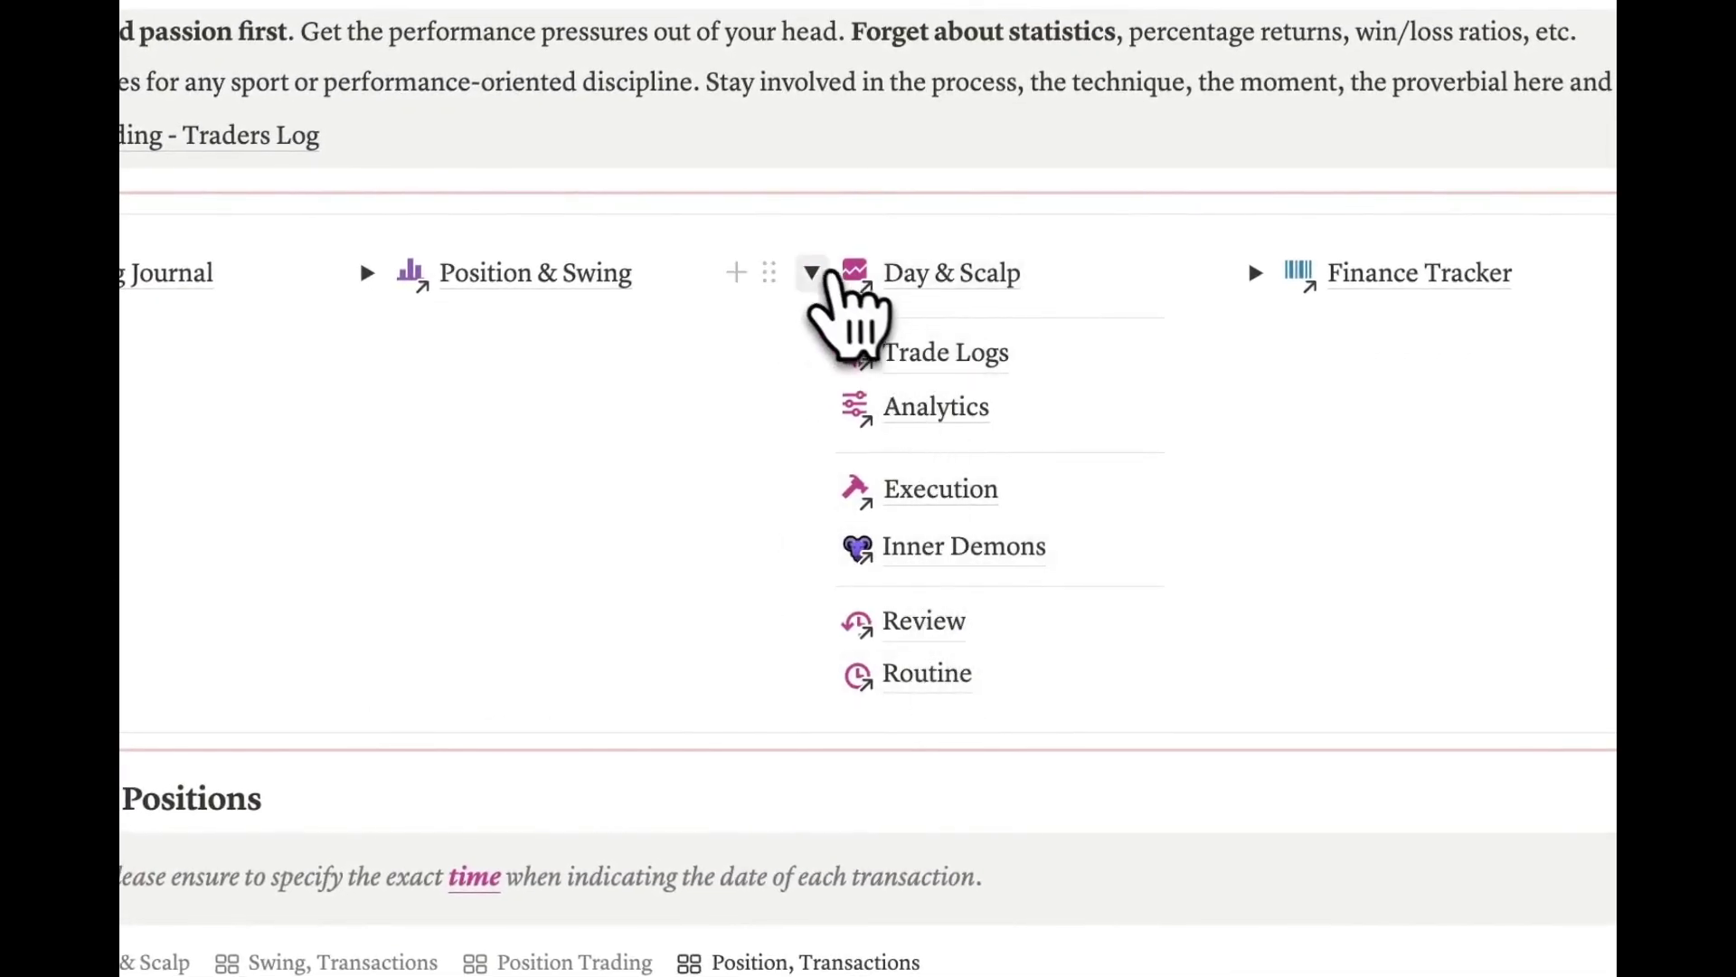
left_click(811, 272)
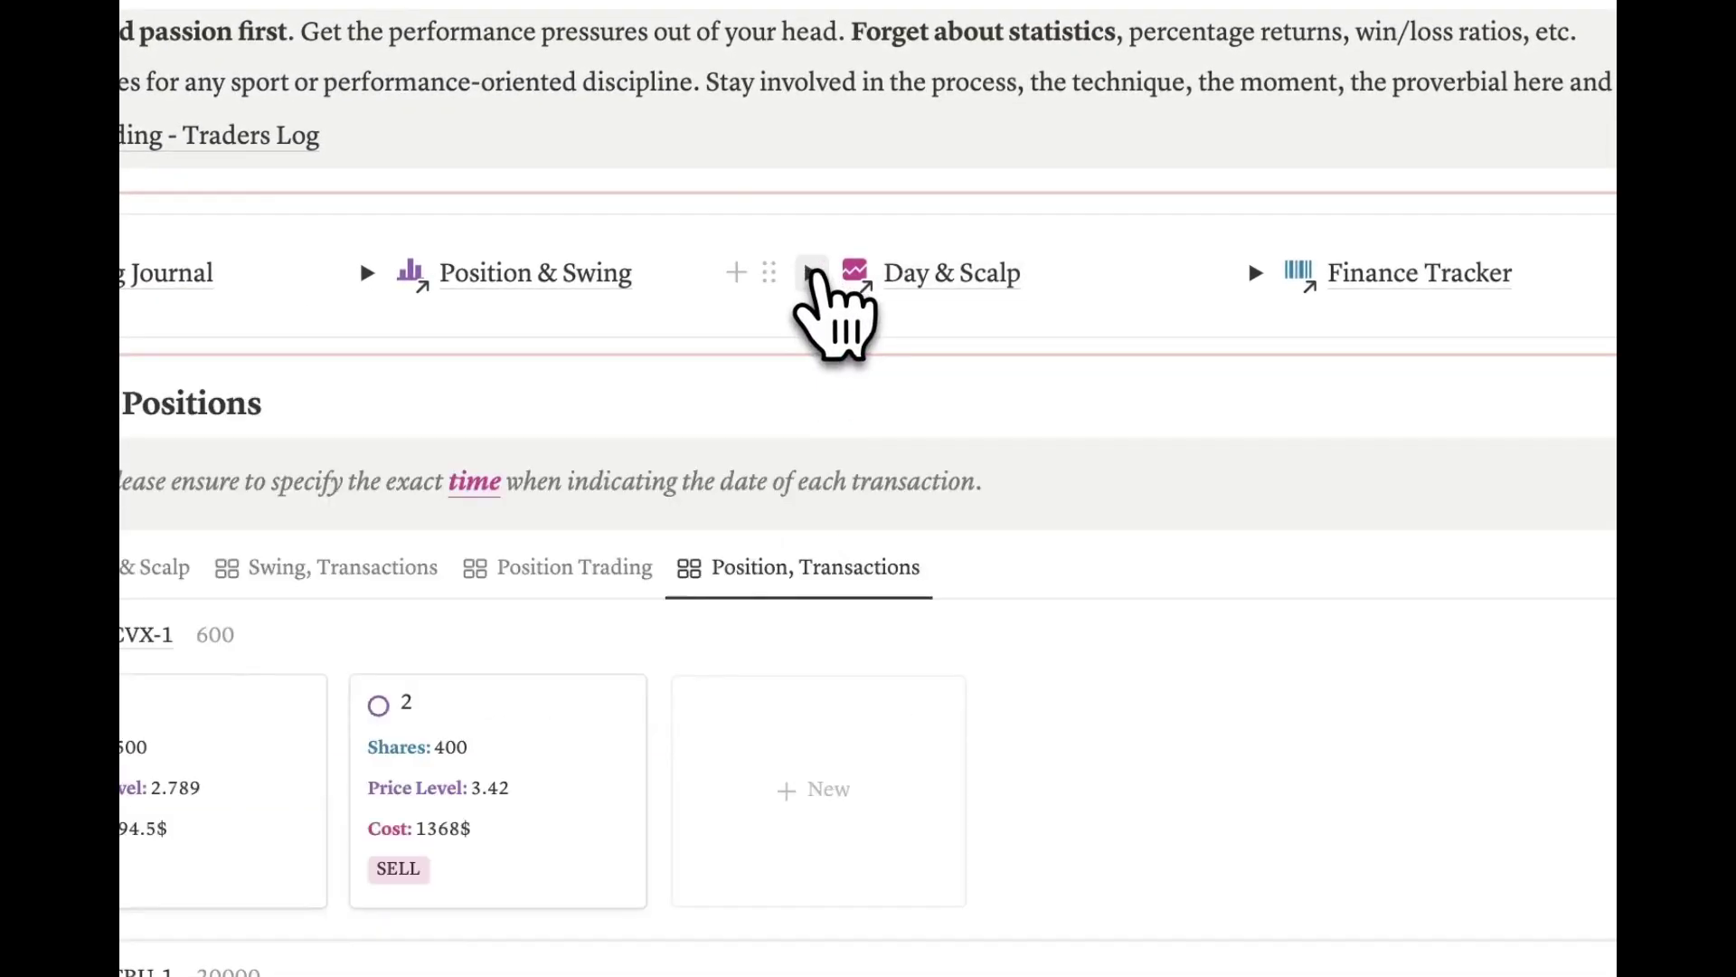
scroll(918, 465, "down", 10)
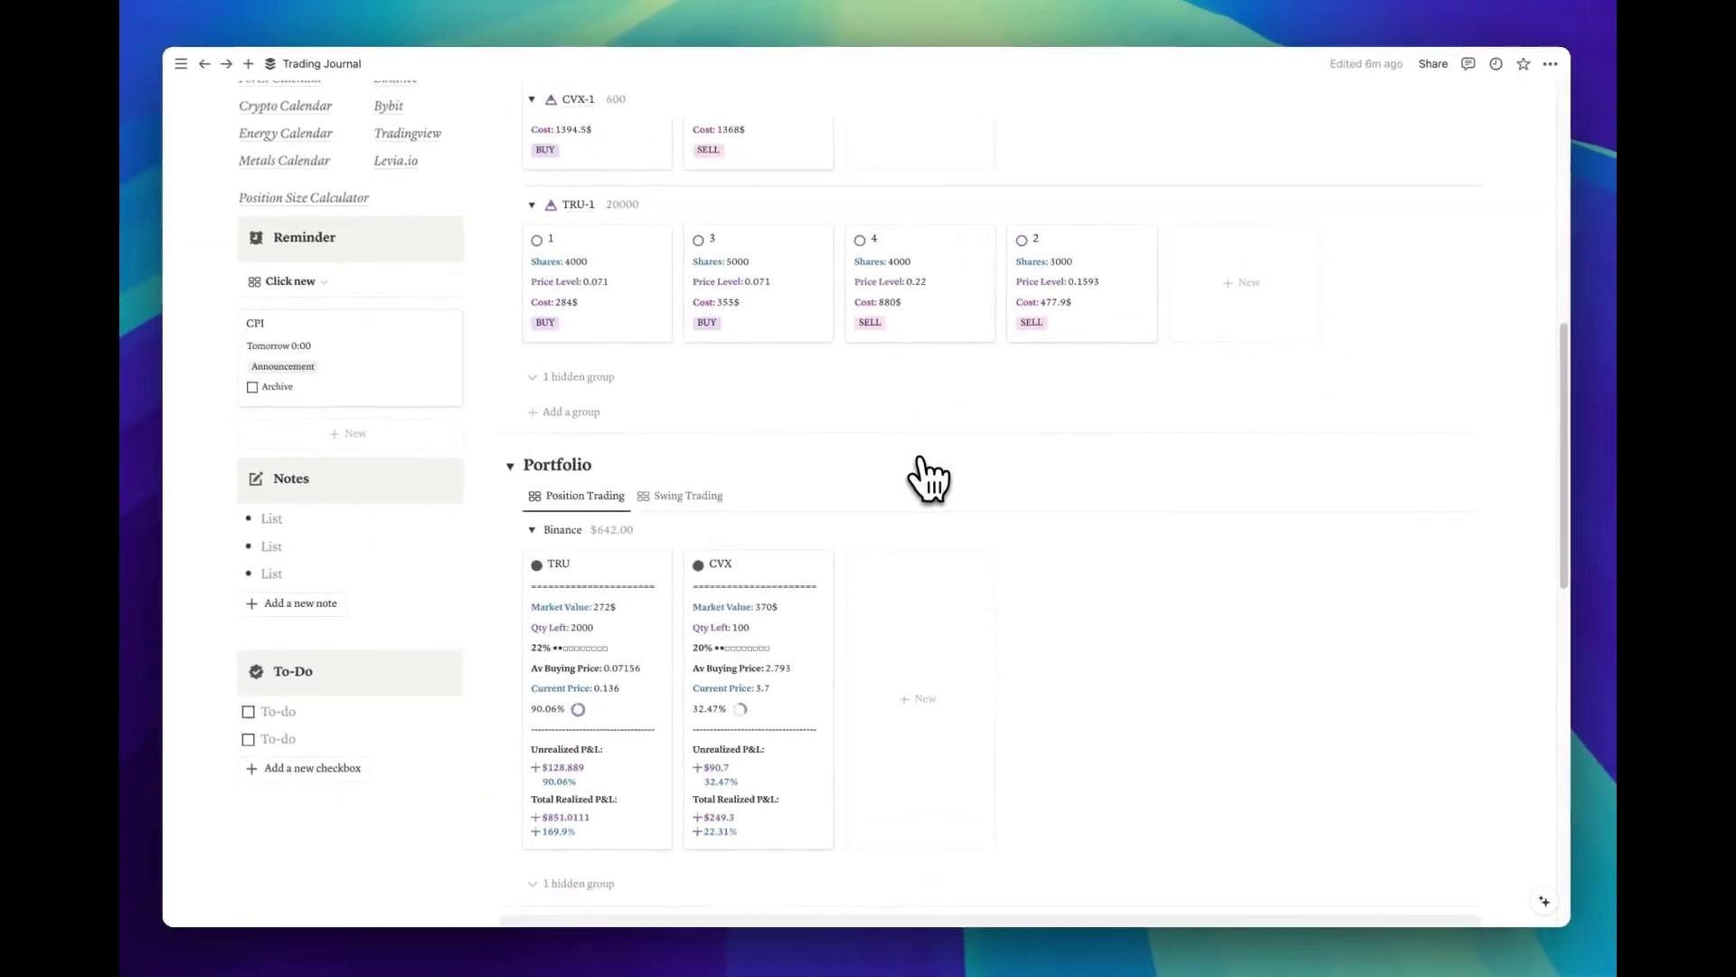
scroll(929, 479, "down", 5)
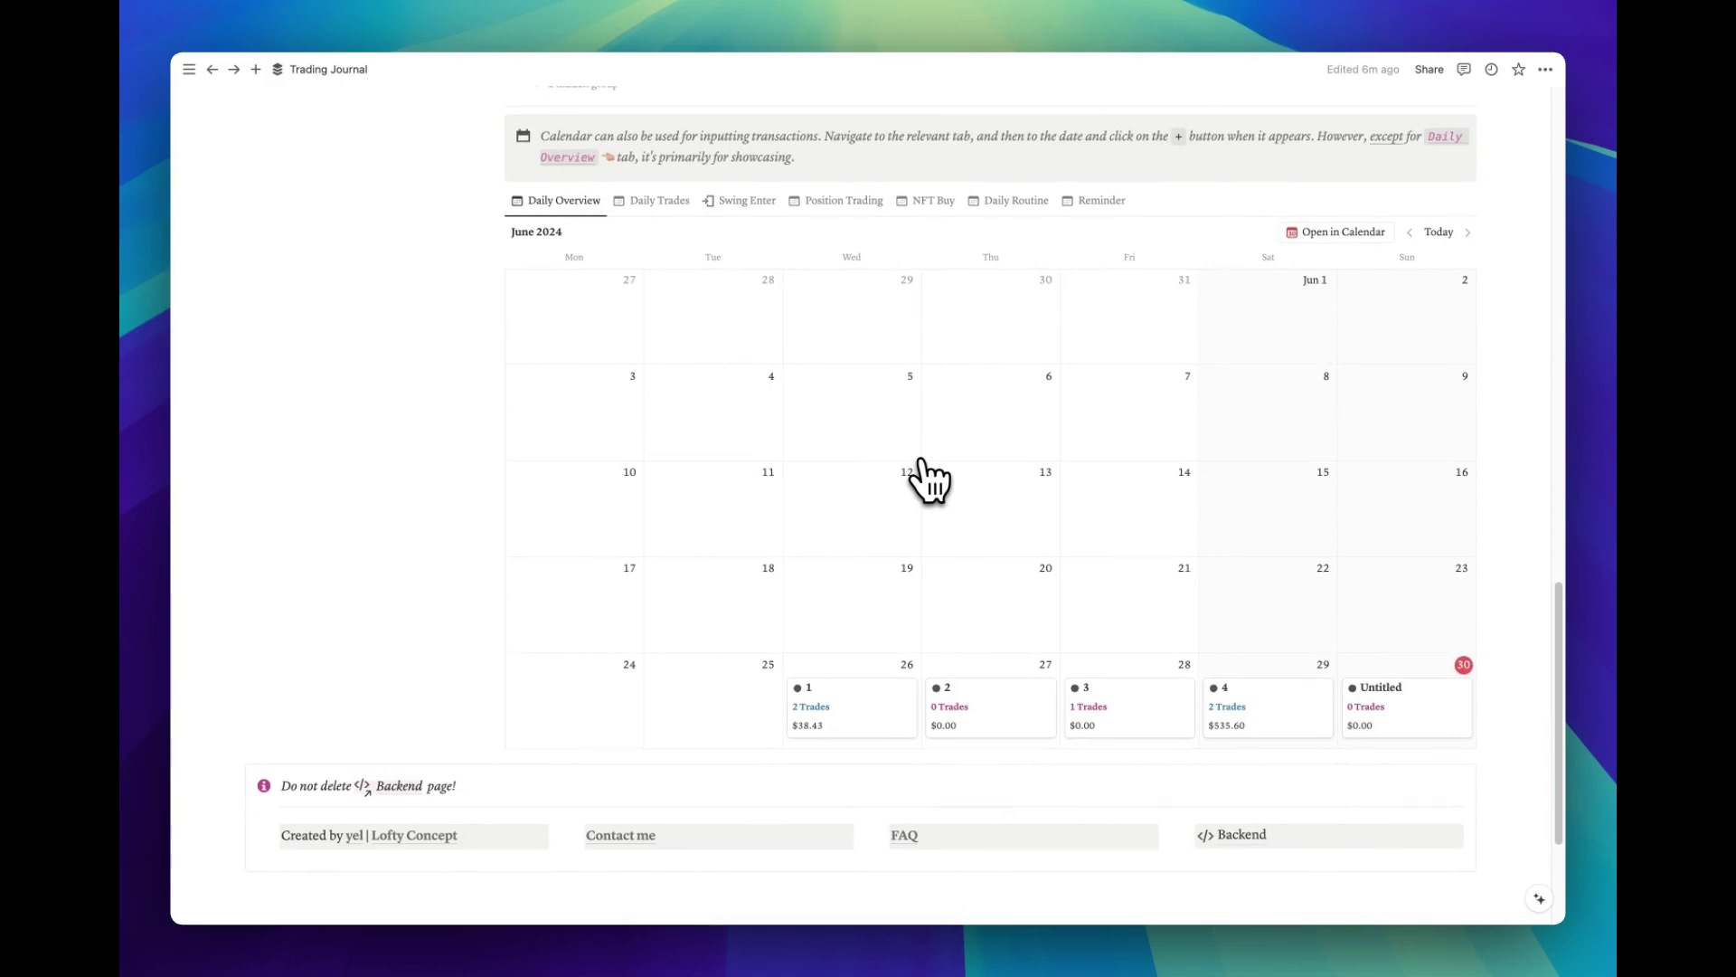
scroll(929, 480, "down", 1)
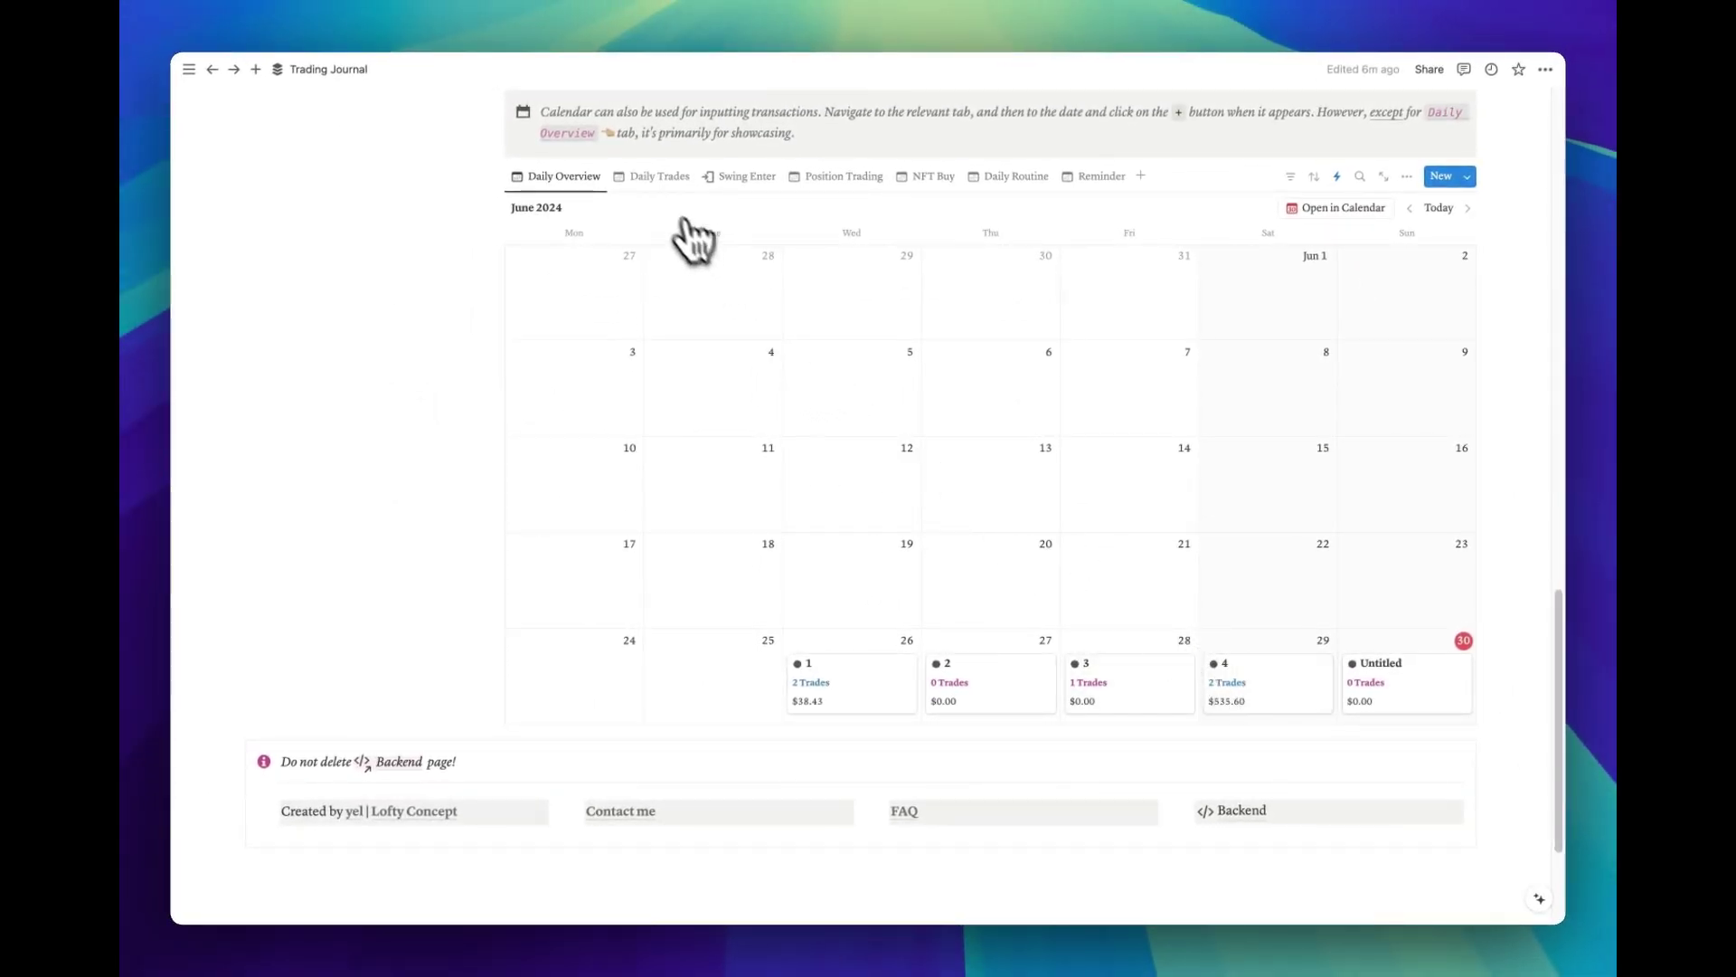
Step: Show the Daily Trades calendar and scroll through its trade entries
left_click(660, 175)
scroll(1076, 452, "down", 3)
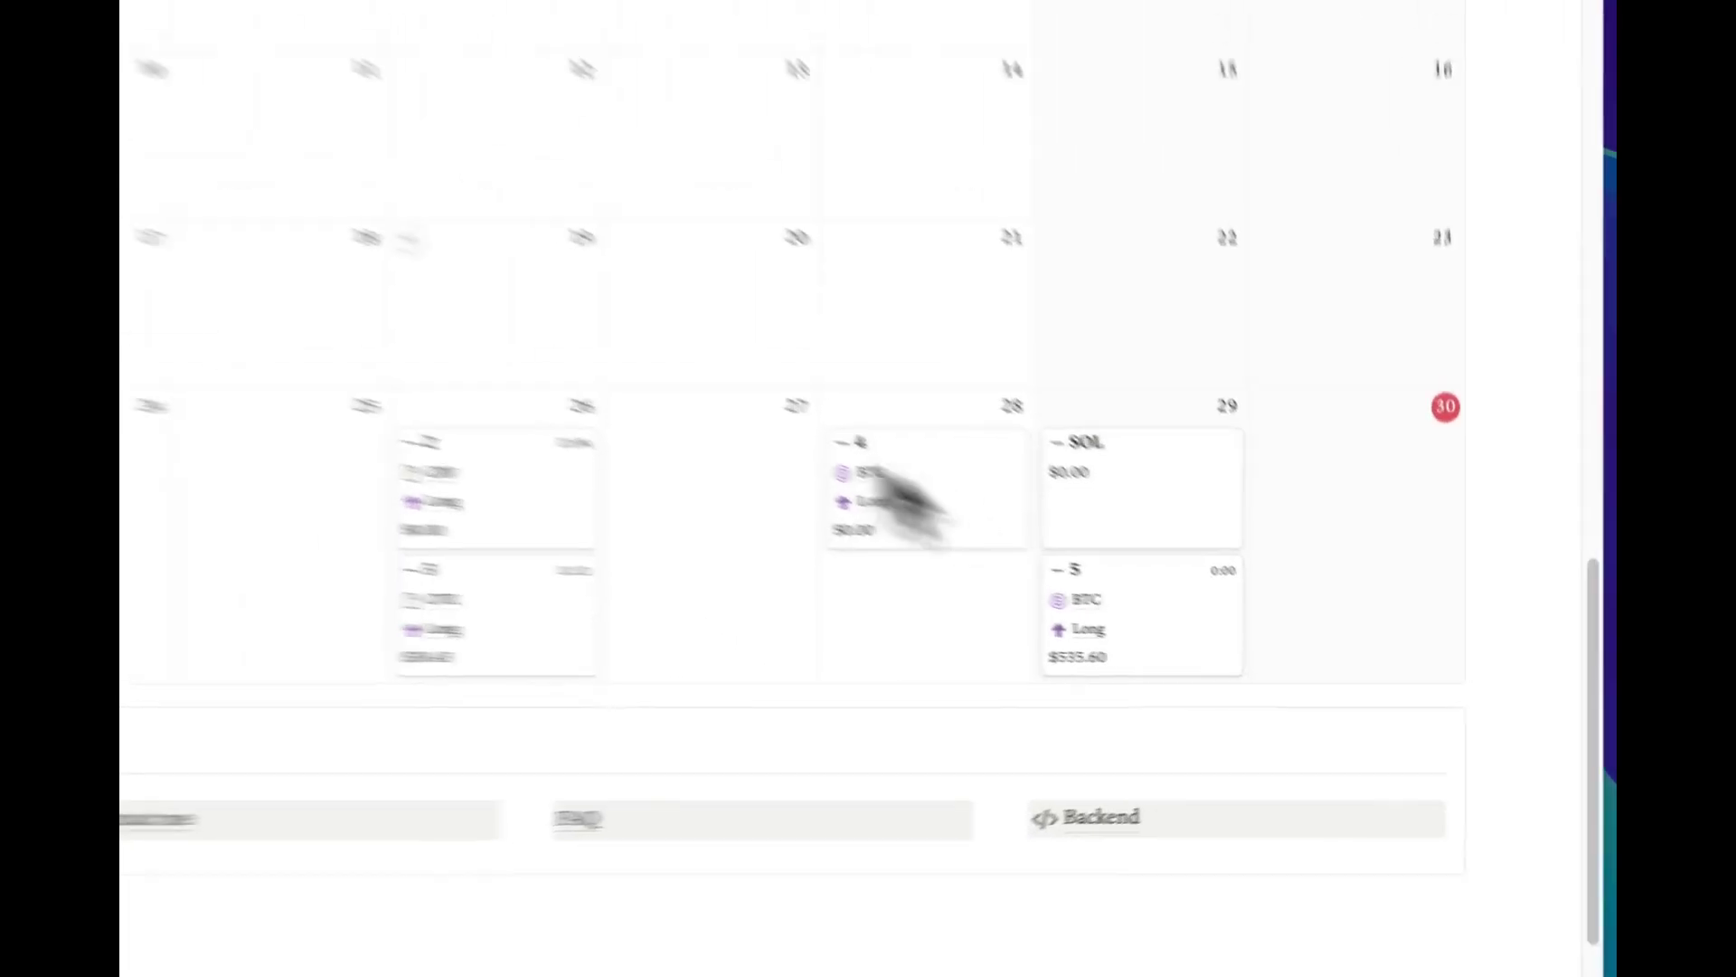
scroll(831, 345, "up", 5)
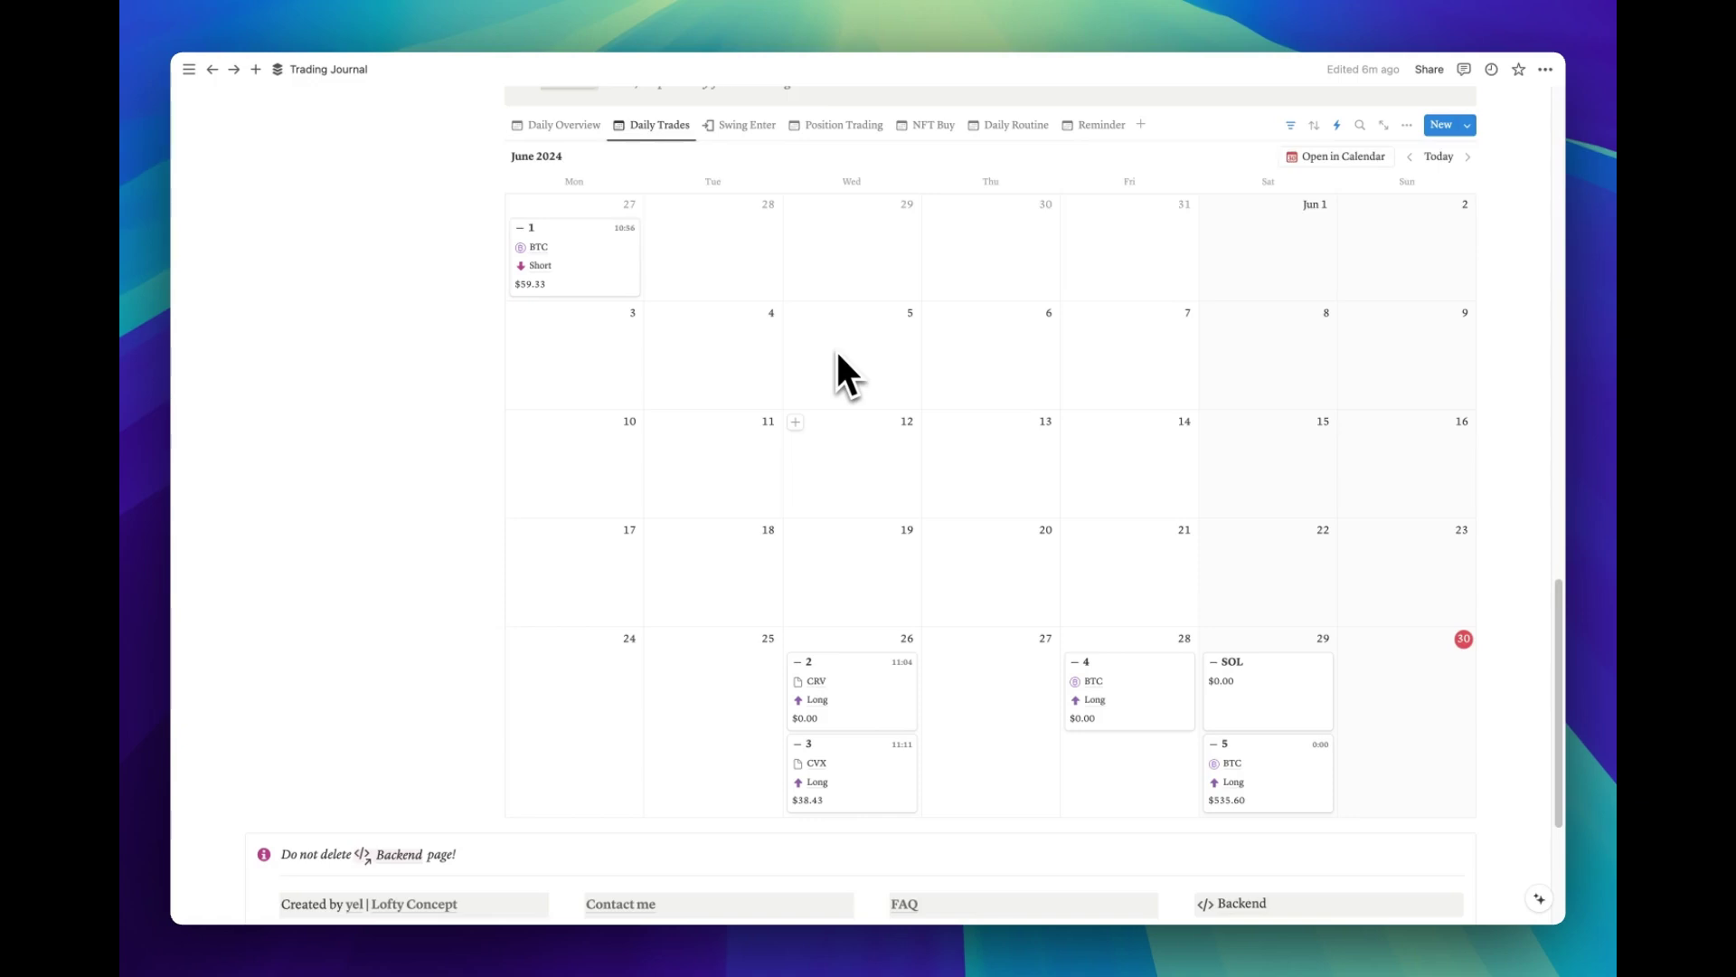
scroll(837, 354, "up", 1)
scroll(837, 354, "down", 1)
scroll(837, 354, "up", 1)
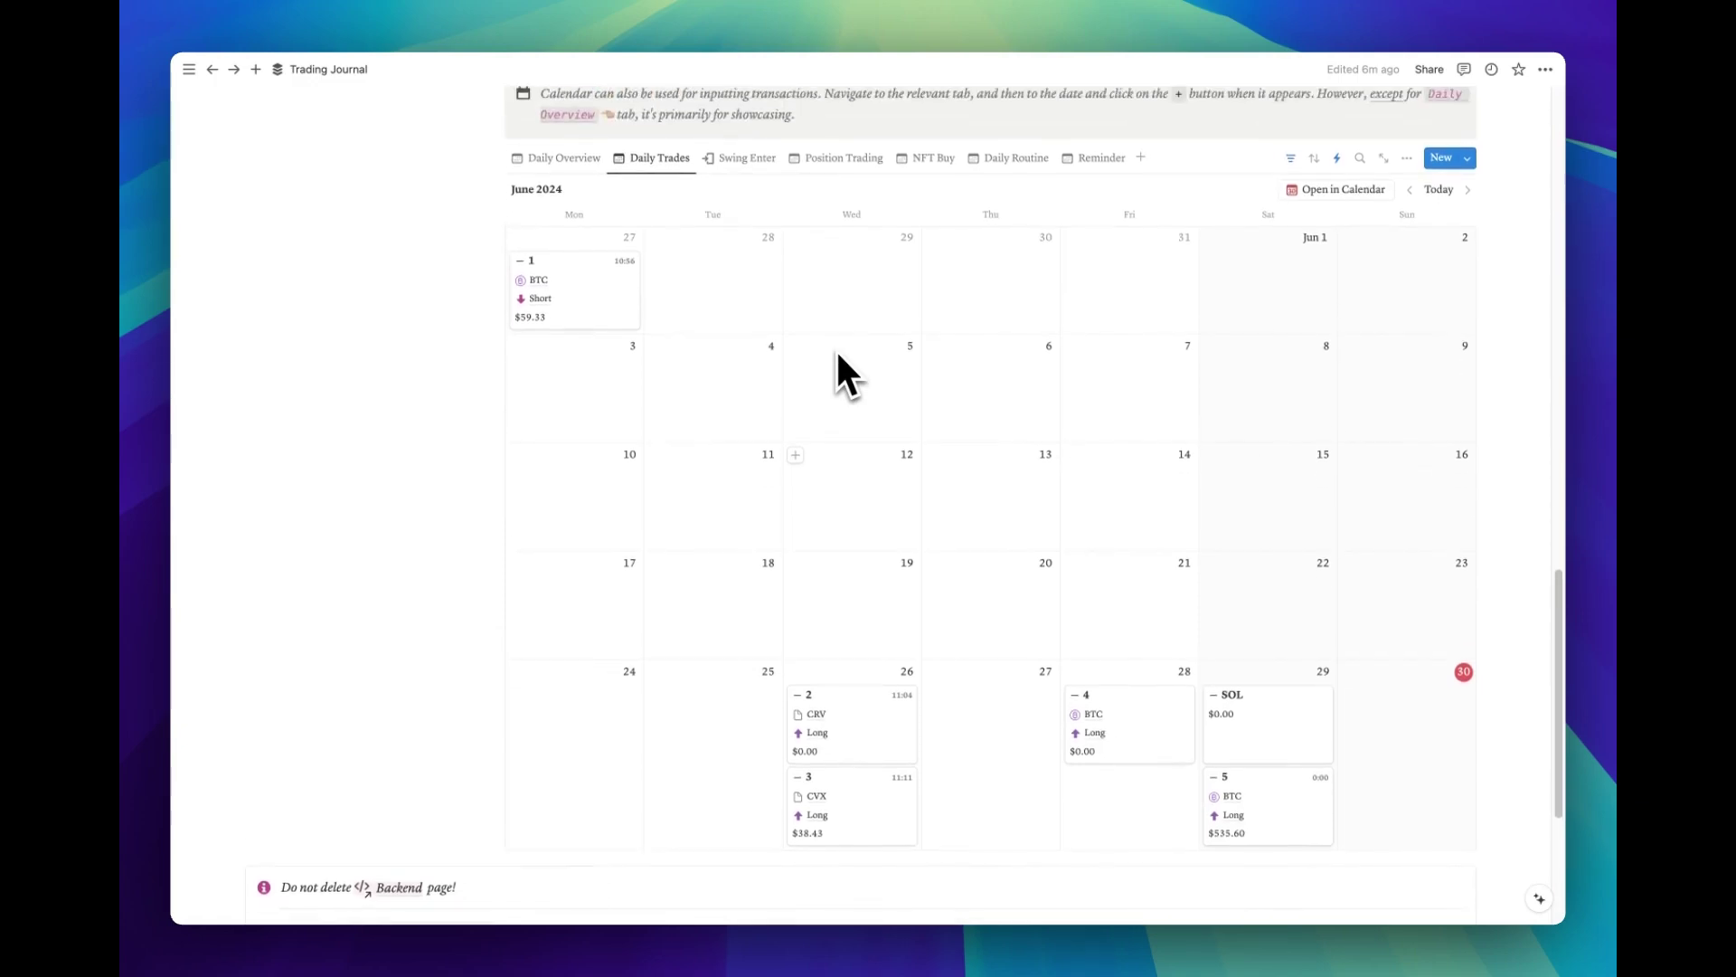
Step: Switch to the Position Trading calendar, showing the TRU SELL card on June 3rd
left_click(749, 158)
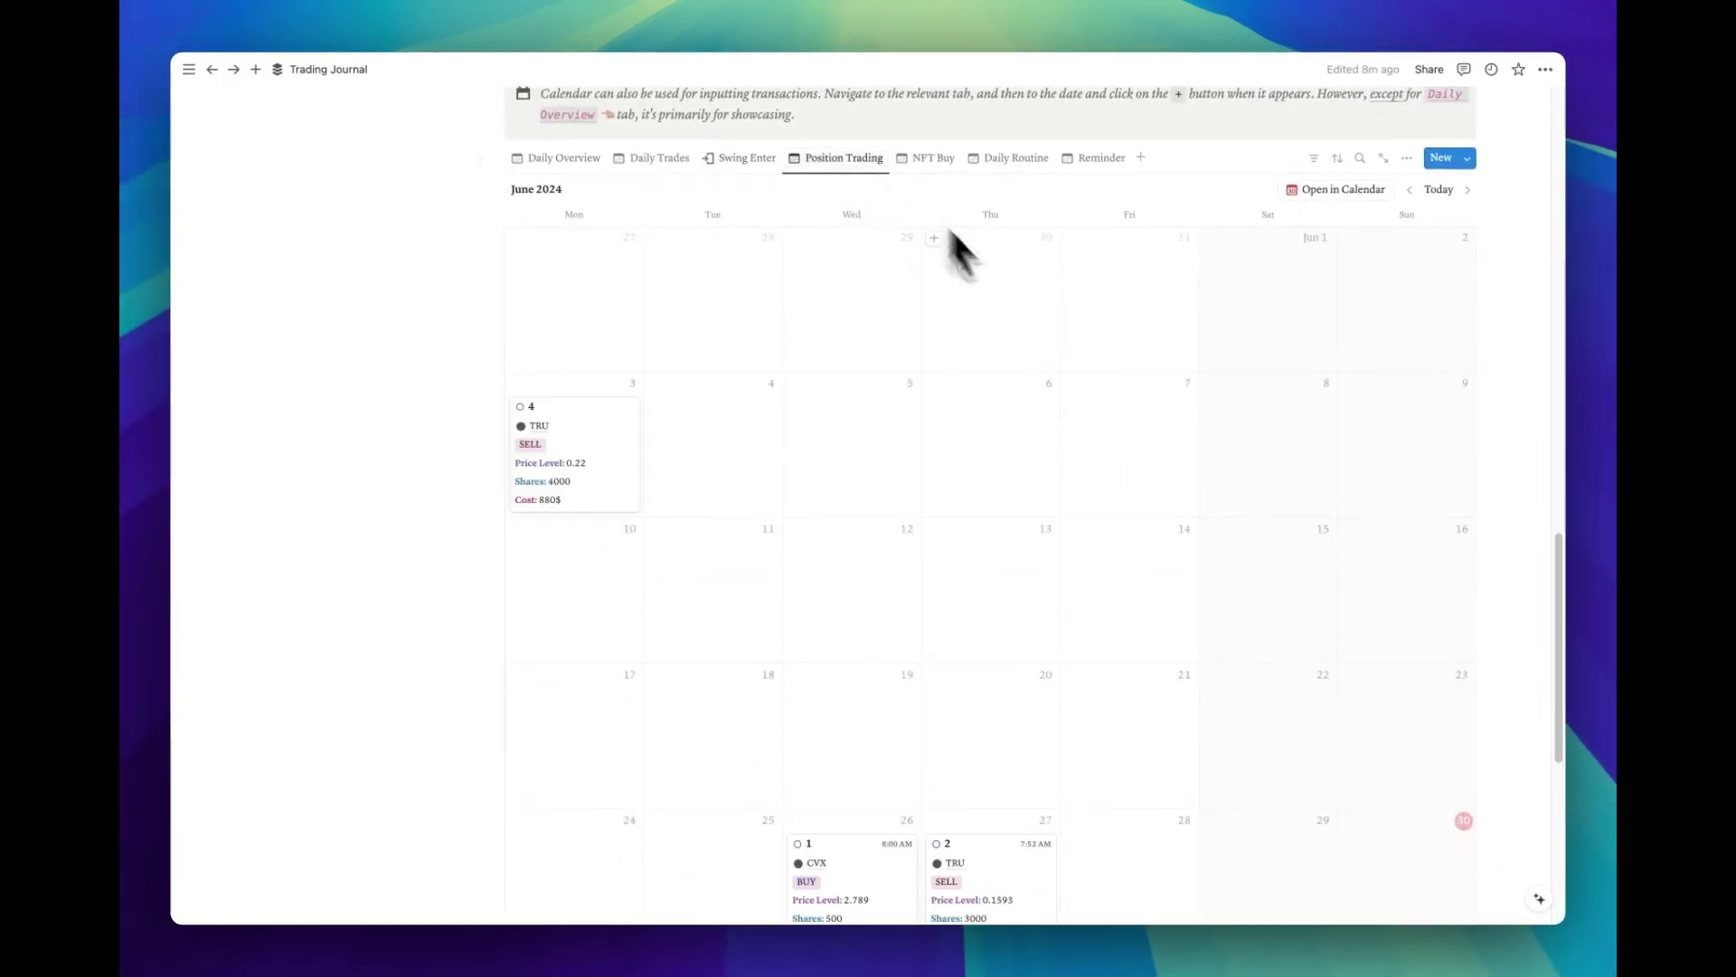
scroll(1073, 358, "down", 5)
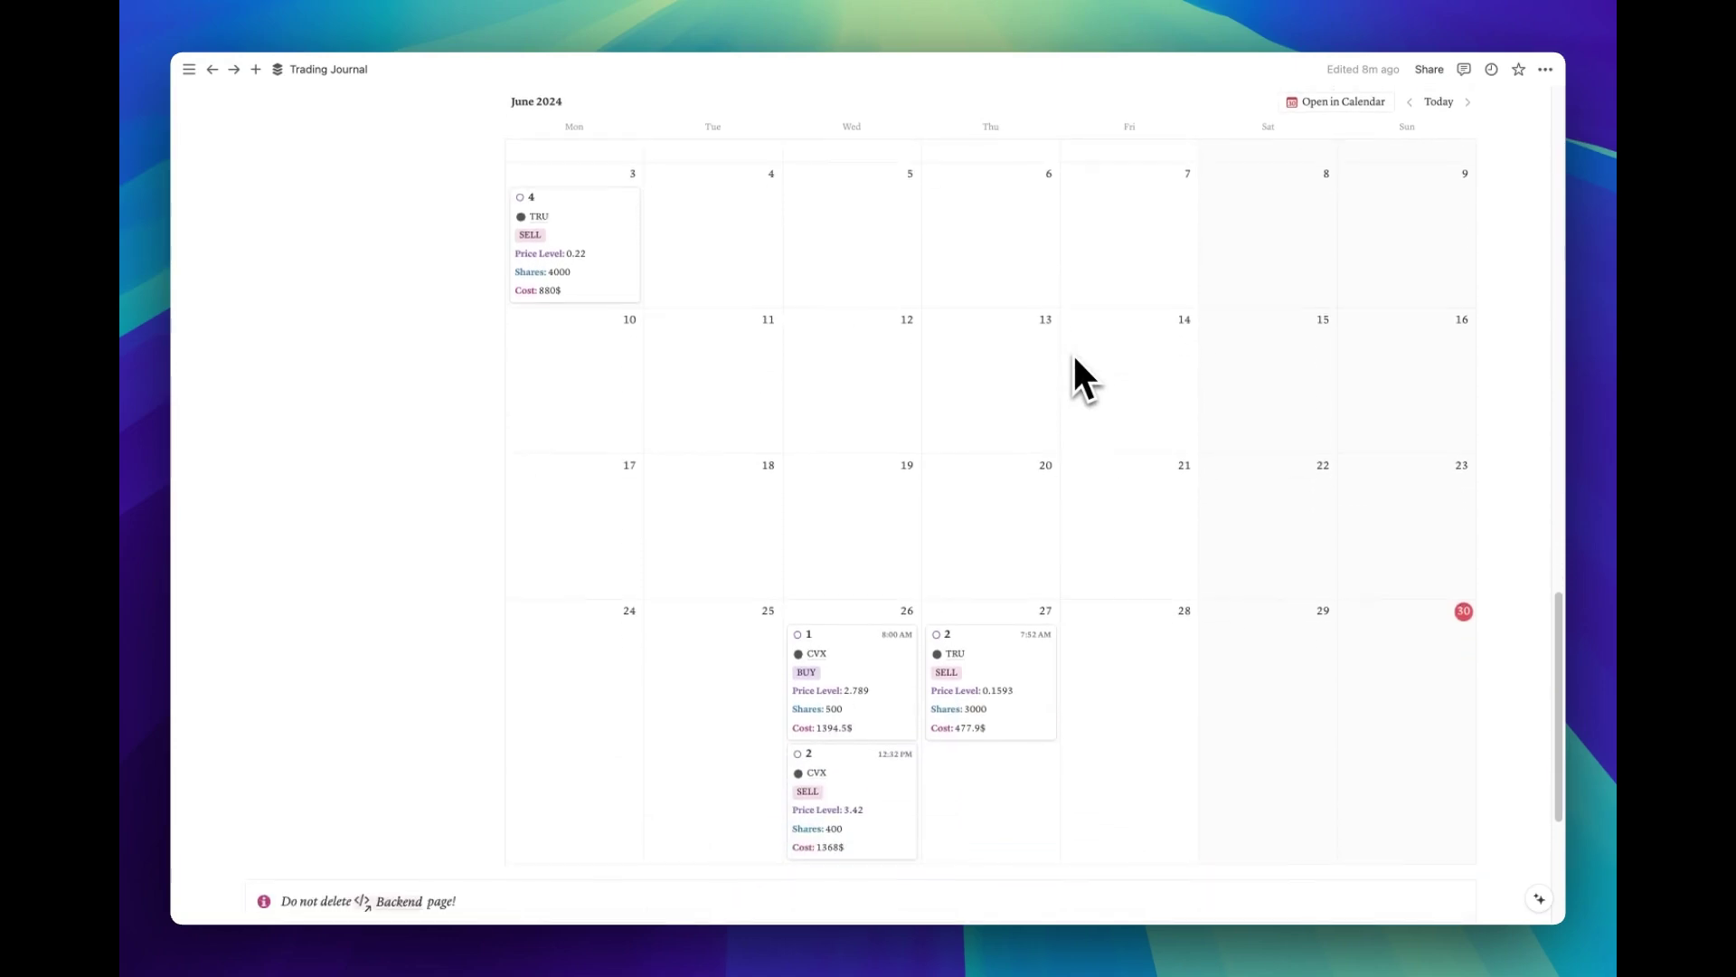
scroll(1076, 361, "up", 8)
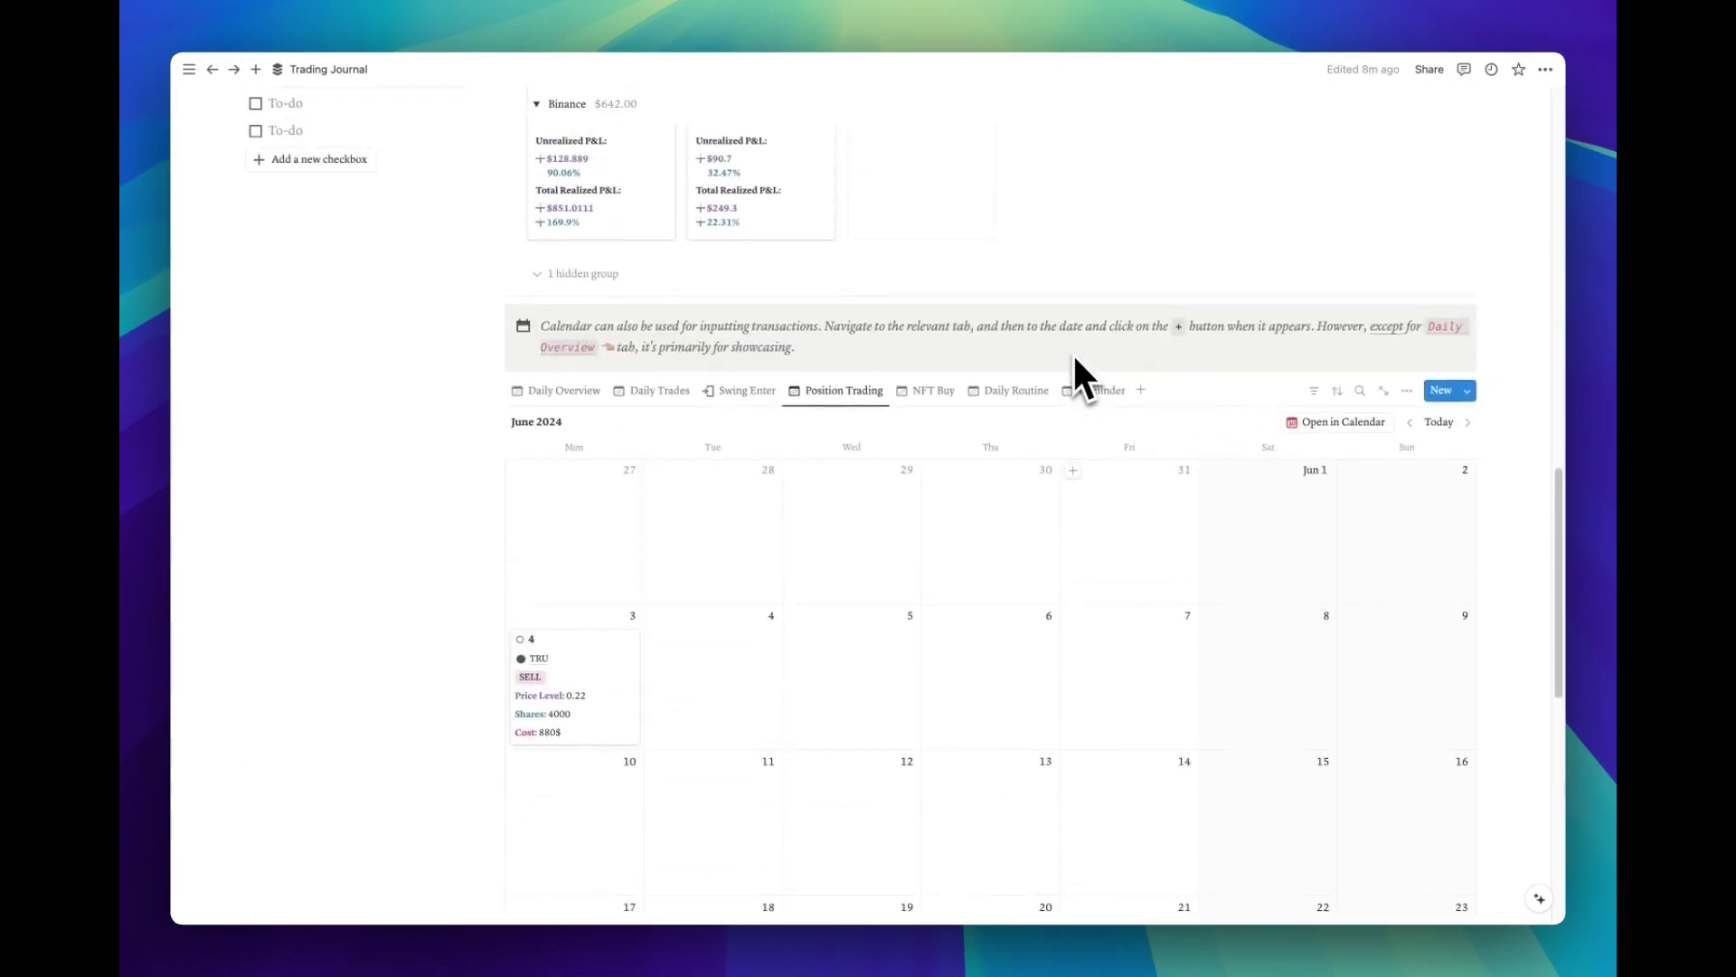
Step: Browse the NFT Buy calendar, then the Daily Routine calendar with its checklists
left_click(940, 403)
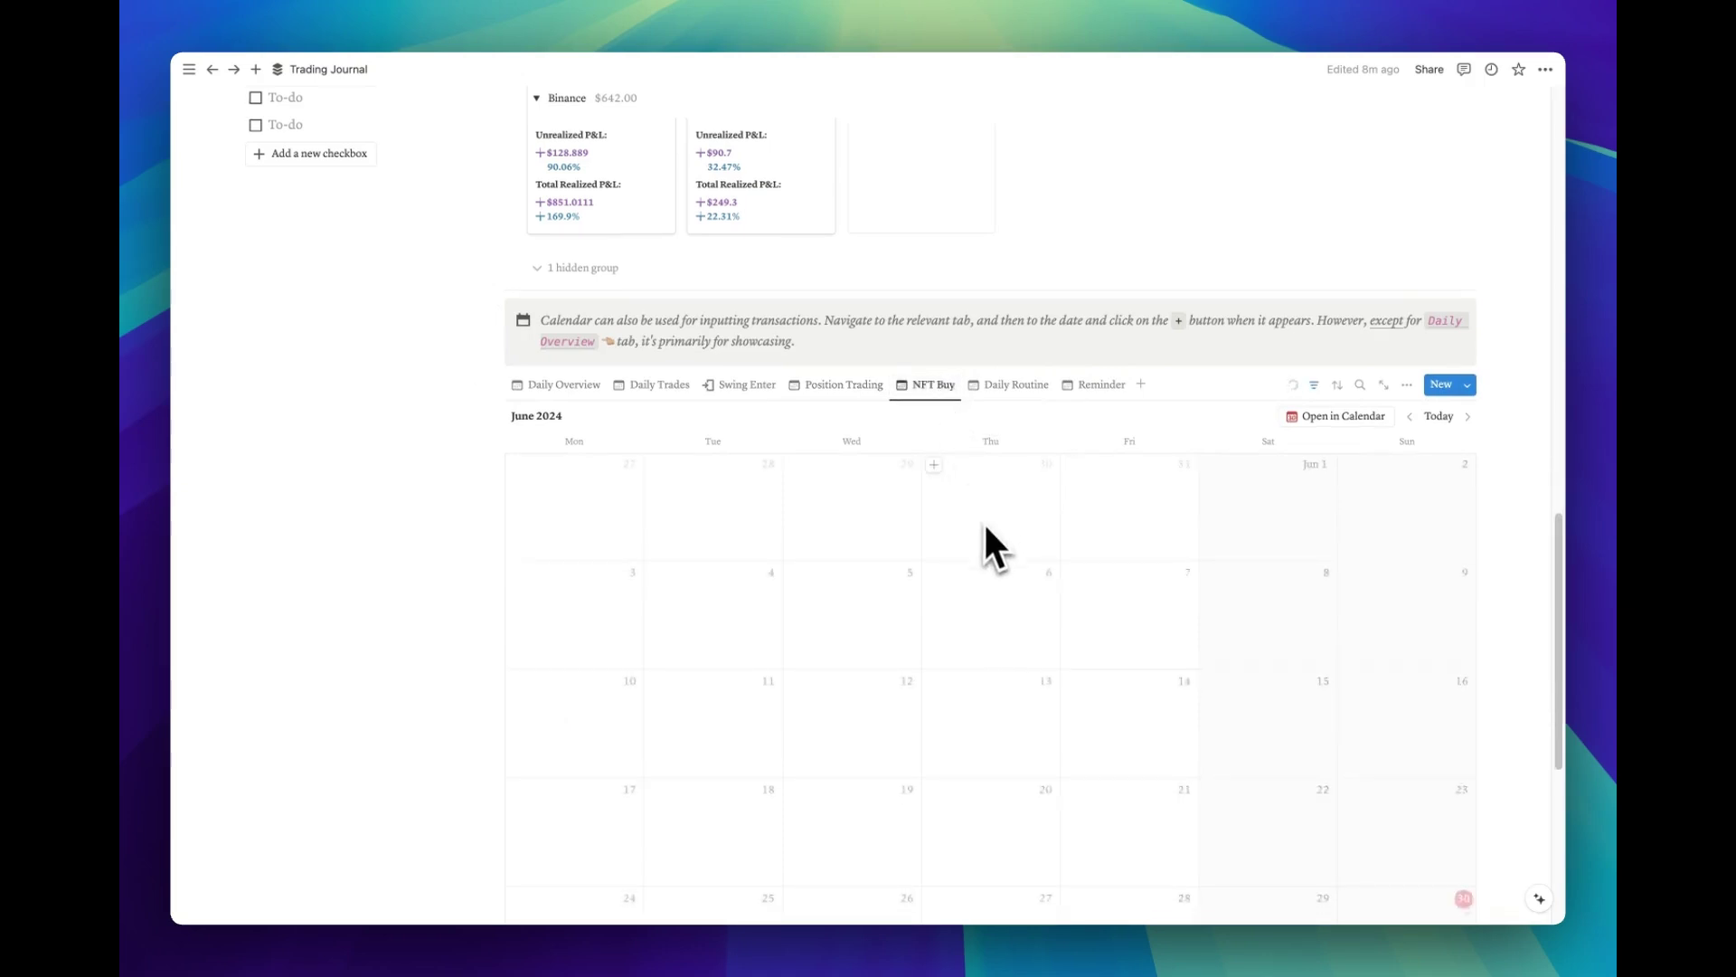
scroll(984, 522, "down", 4)
scroll(984, 522, "up", 3)
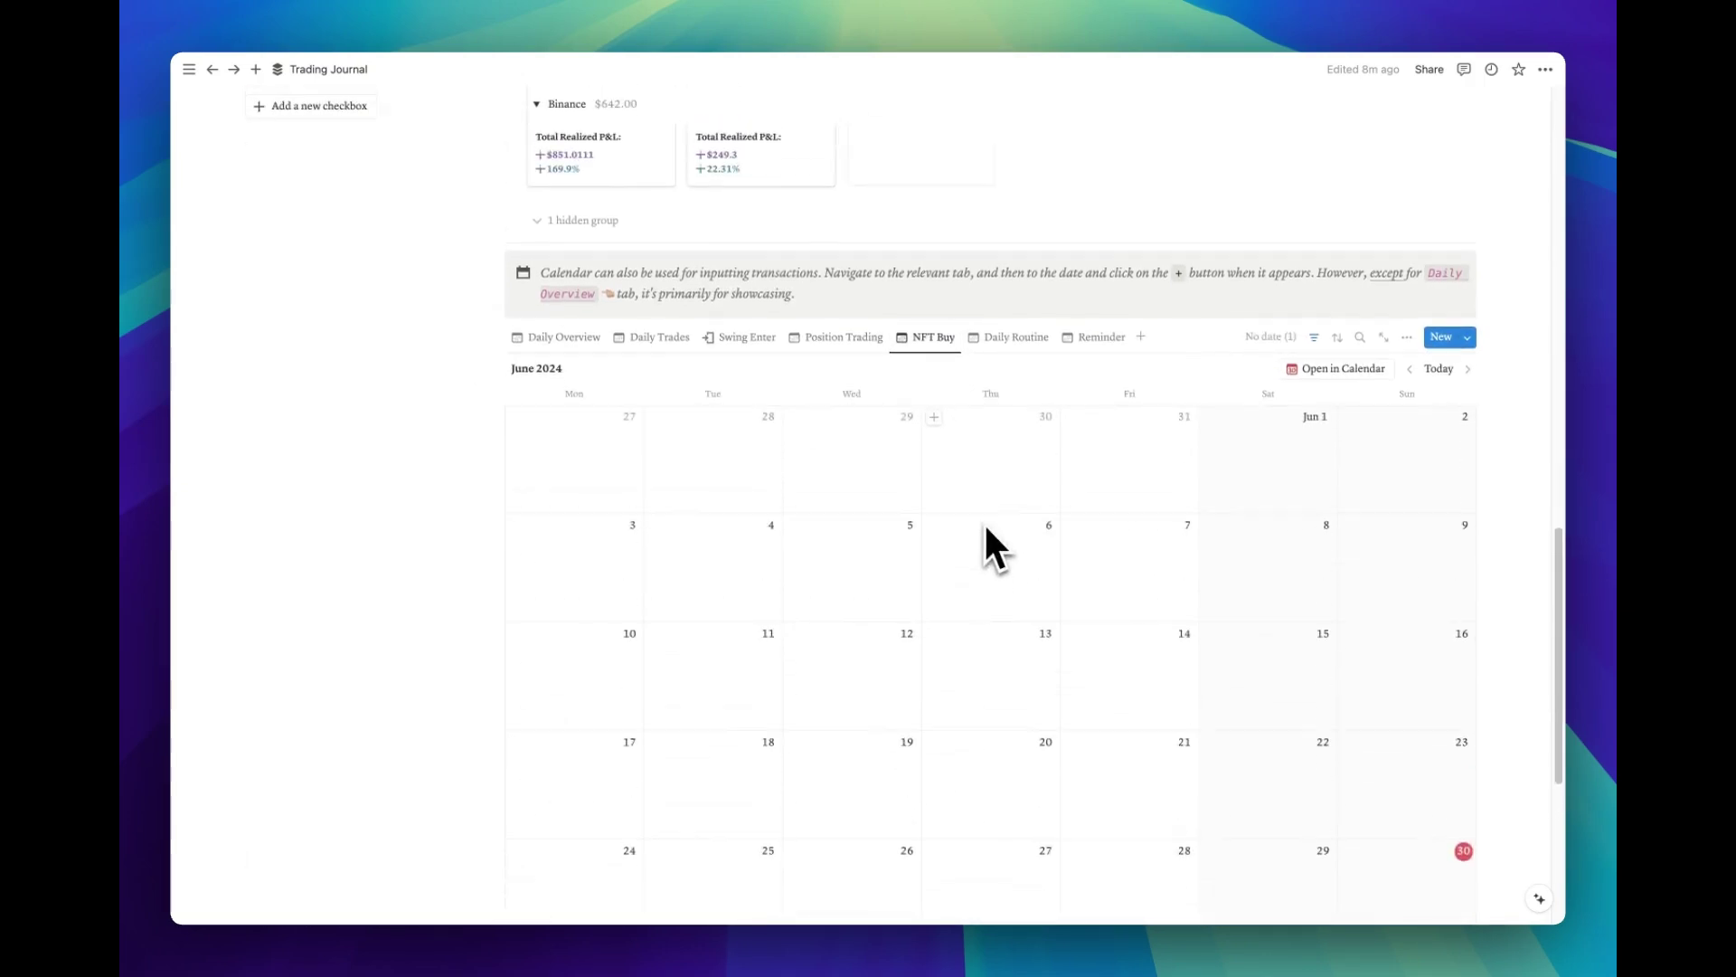
left_click(1026, 338)
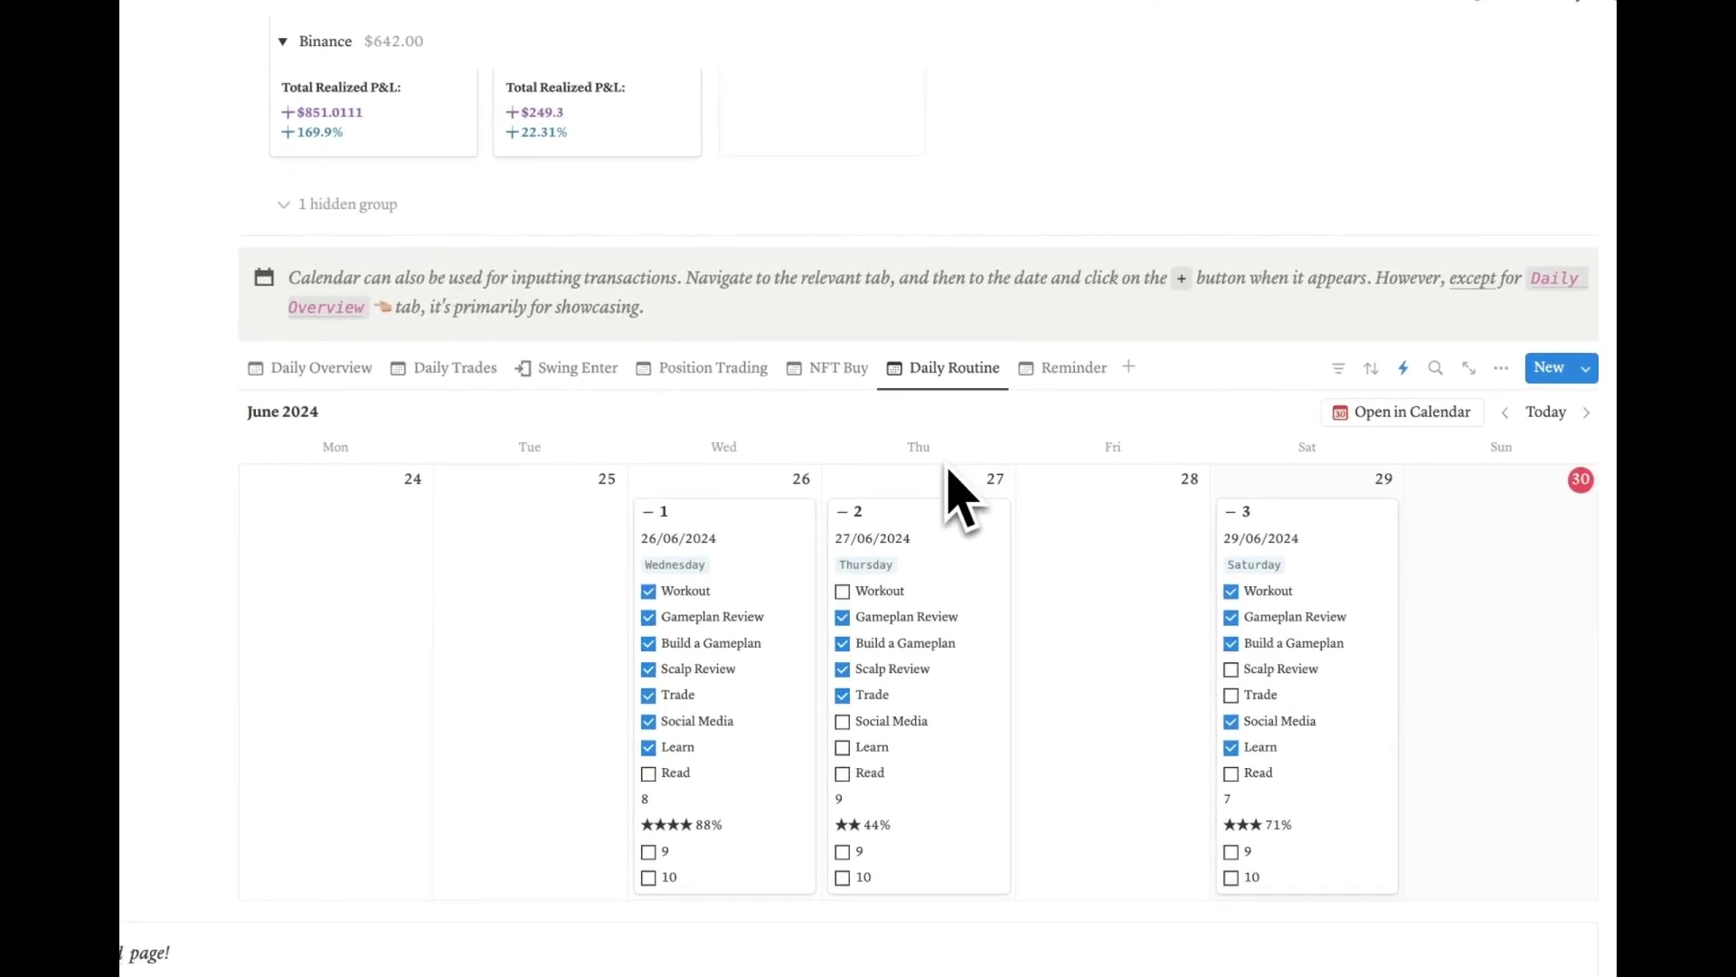
Step: Leave the trading calendar on the Reminder view
left_click(1076, 371)
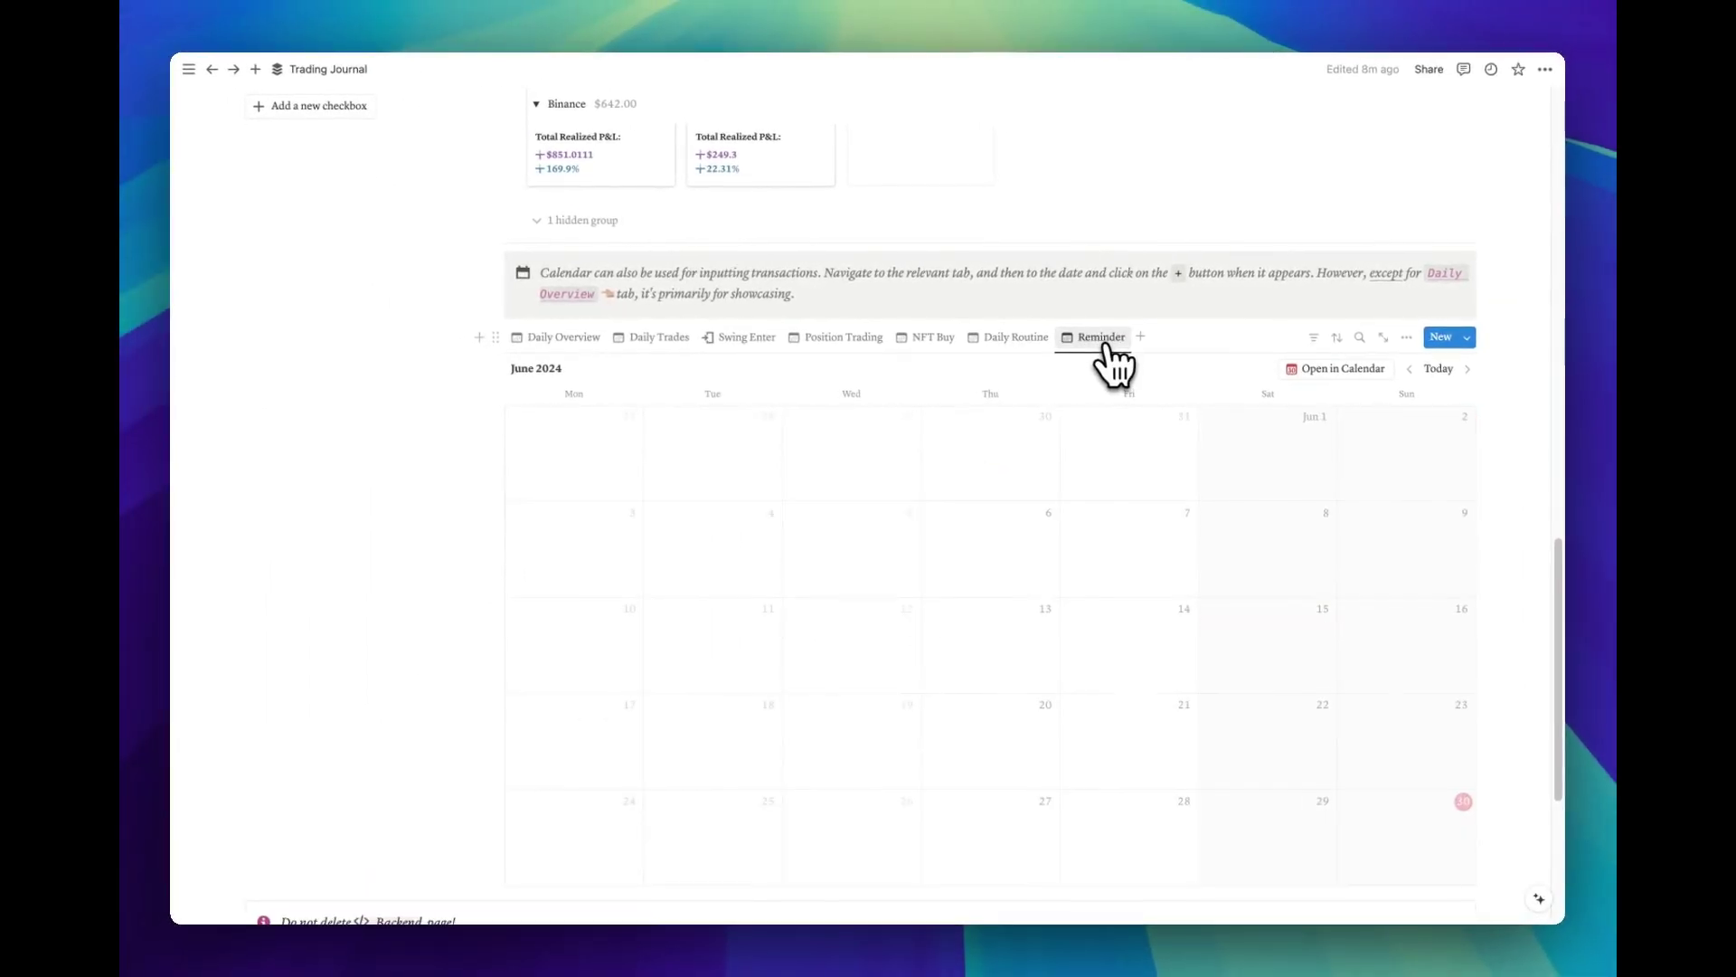
scroll(1058, 559, "down", 2)
scroll(1058, 559, "up", 5)
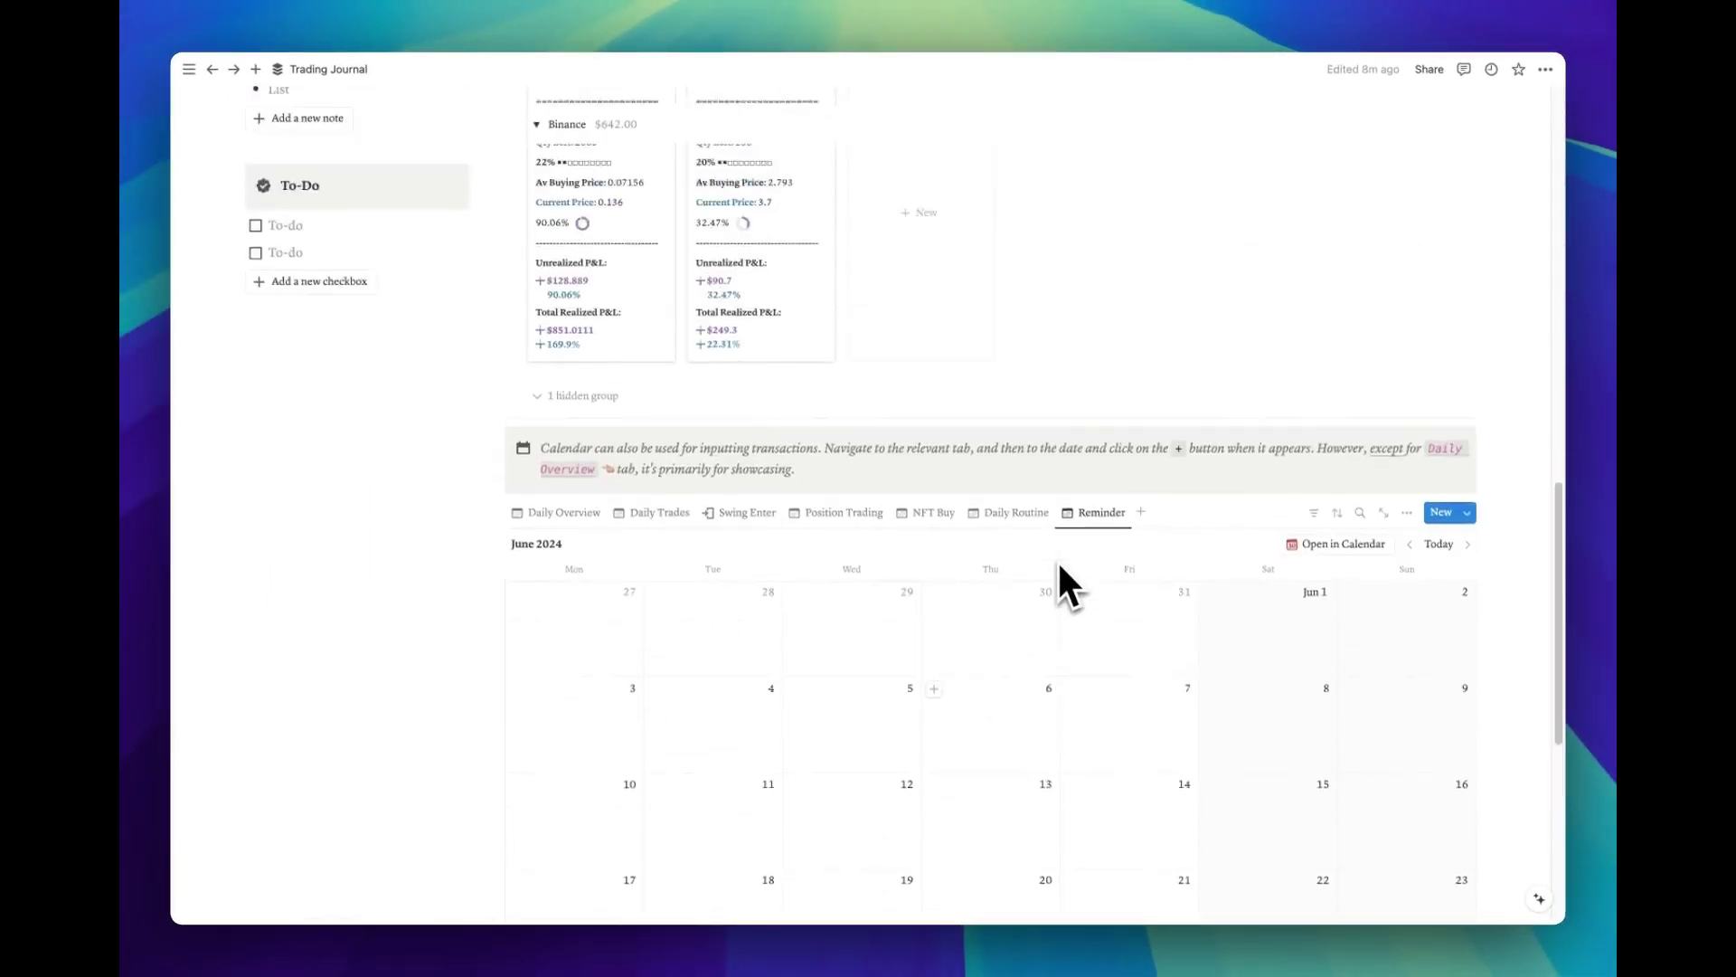
scroll(412, 313, "up", 5)
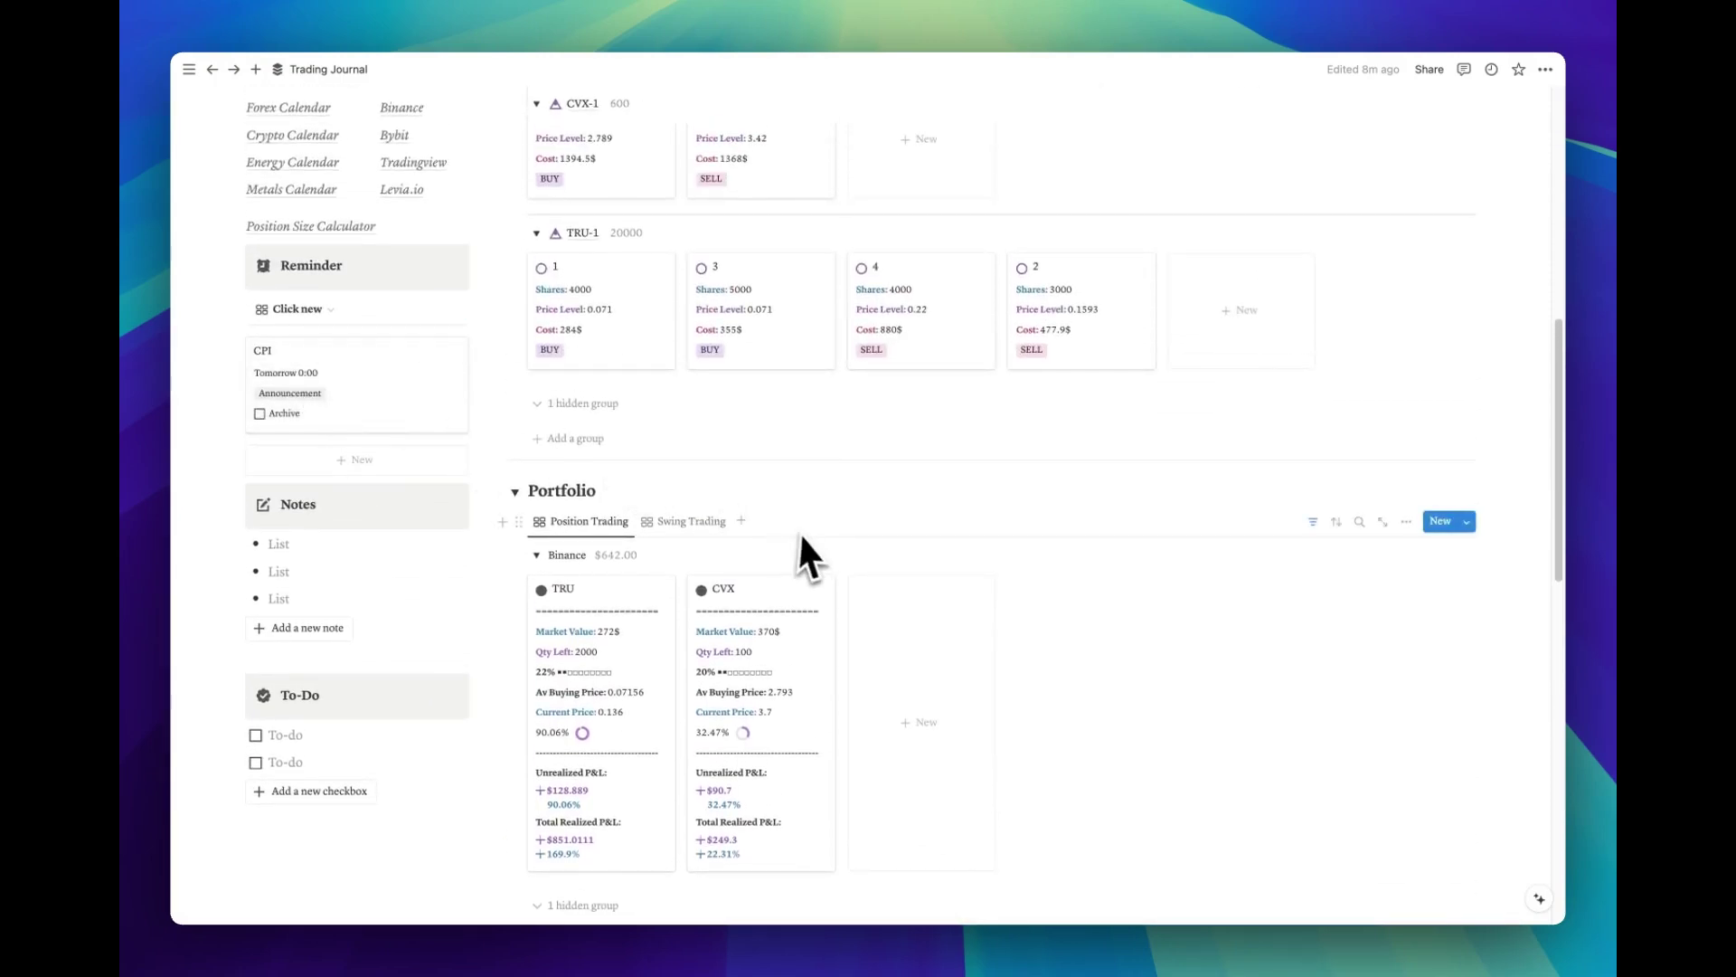
Step: Scroll past the Reminder calendar to the footer links, then back up to the CVX-1 transactions
scroll(806, 534, "down", 7)
scroll(805, 533, "down", 3)
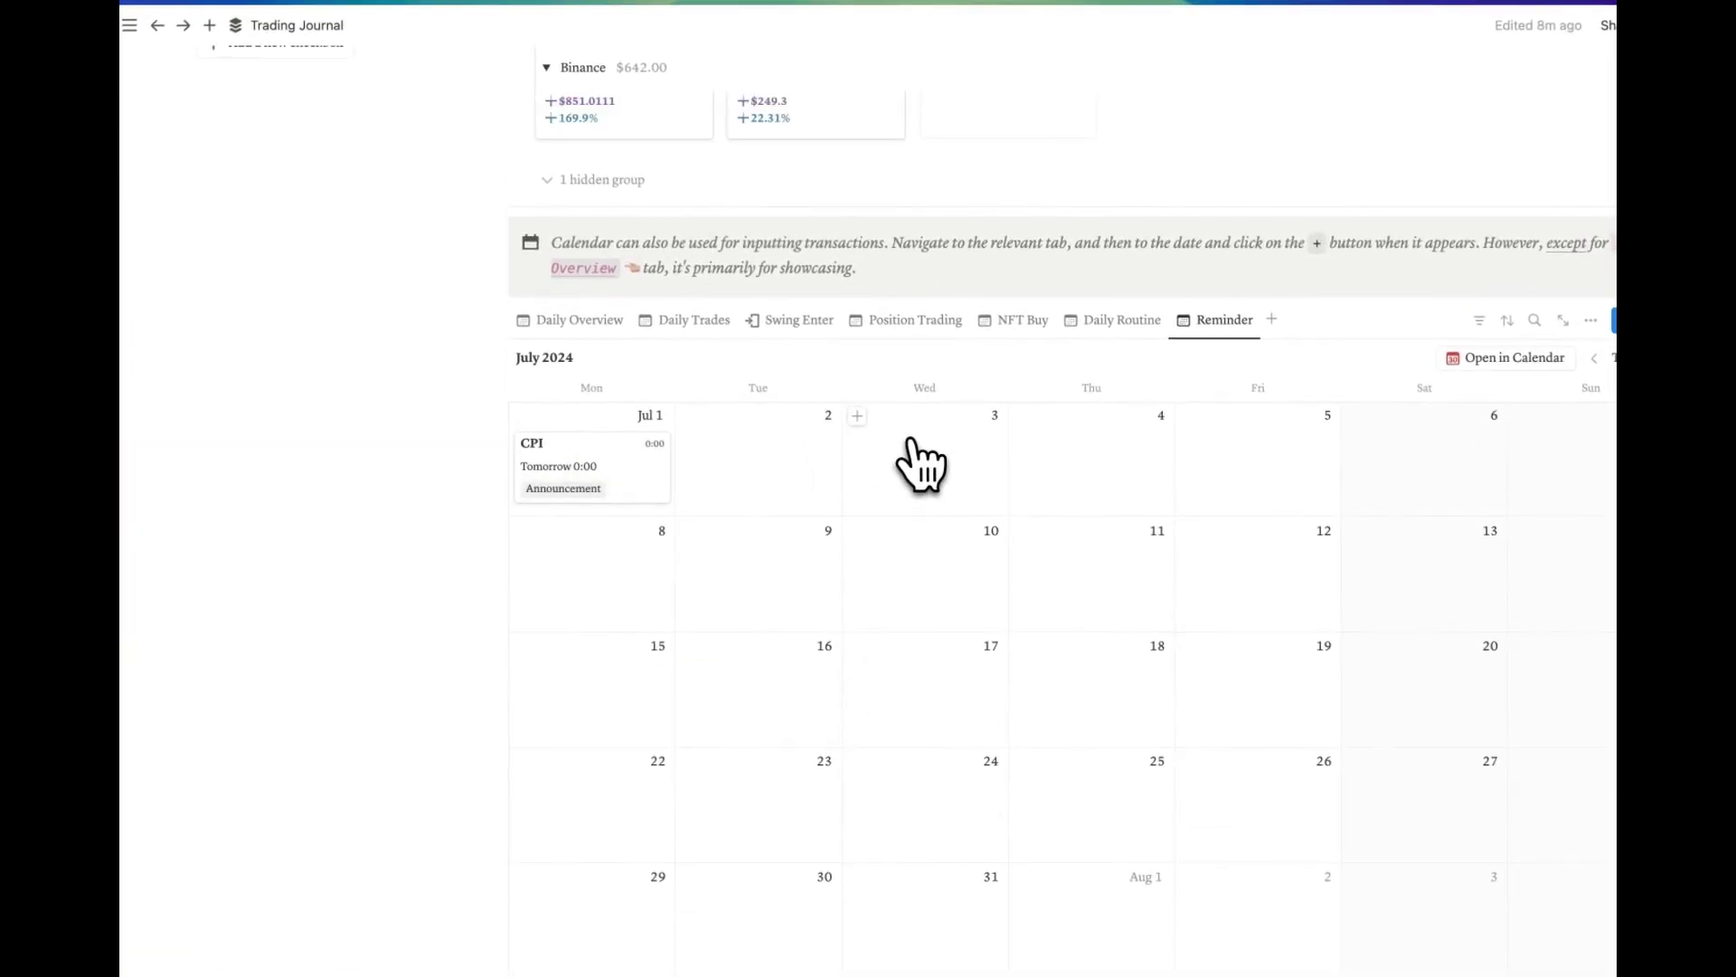
scroll(921, 463, "down", 5)
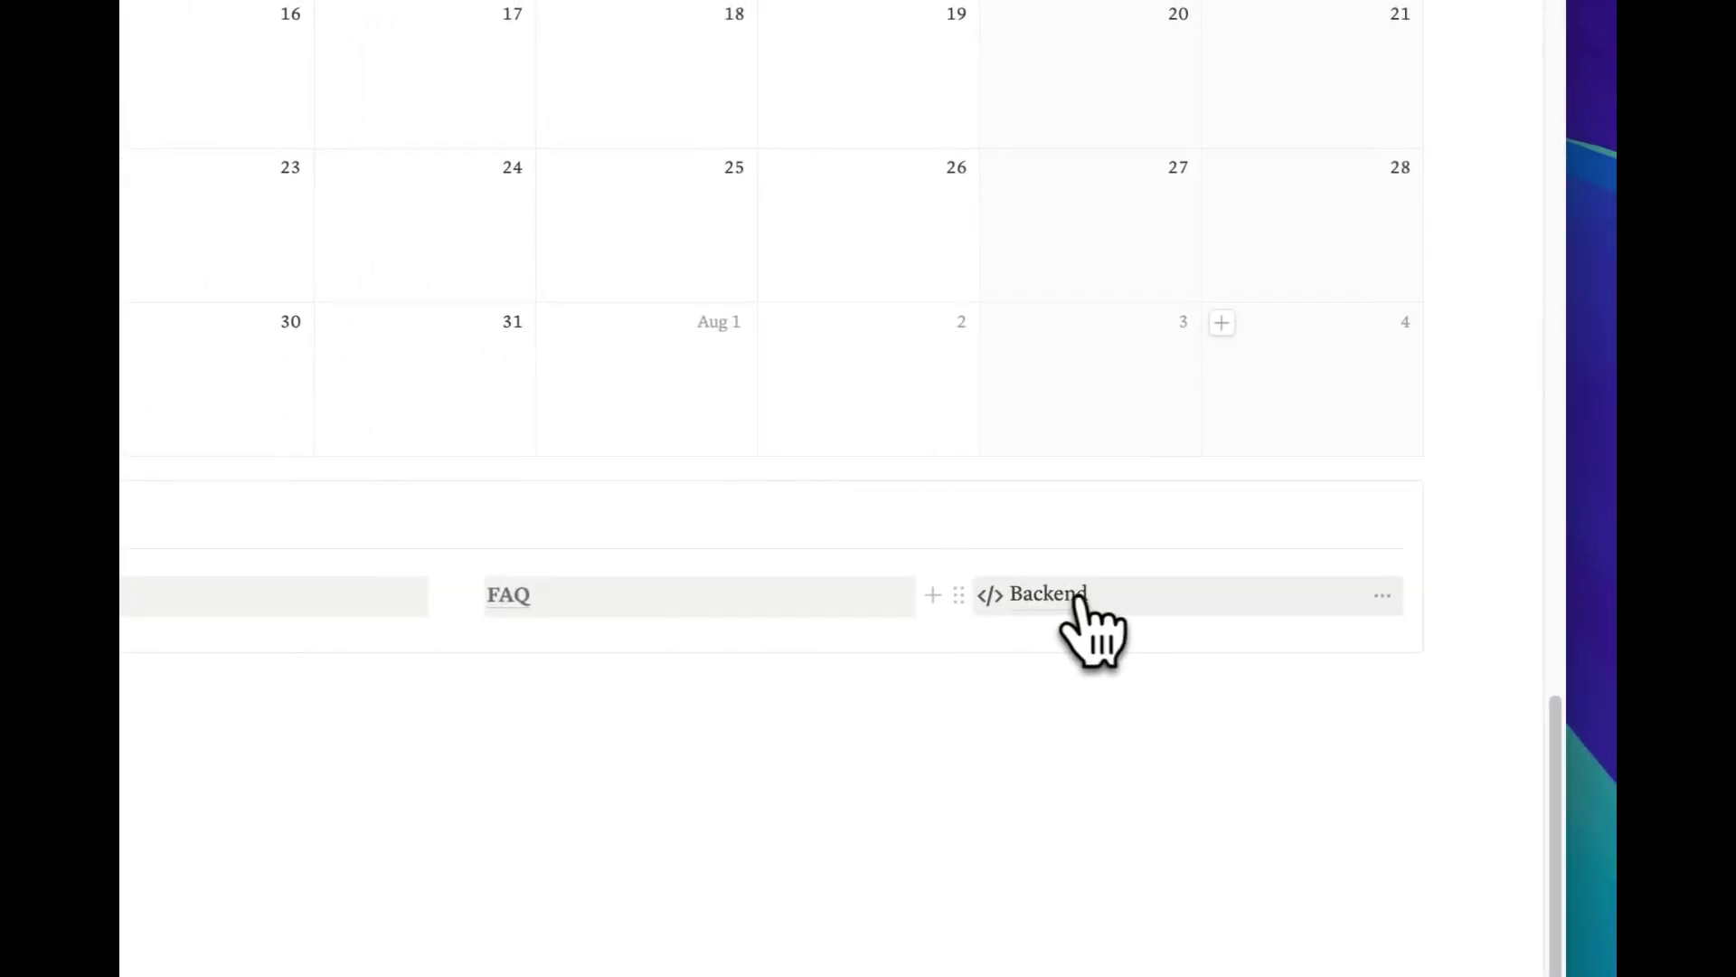
scroll(515, 136, "up", 10)
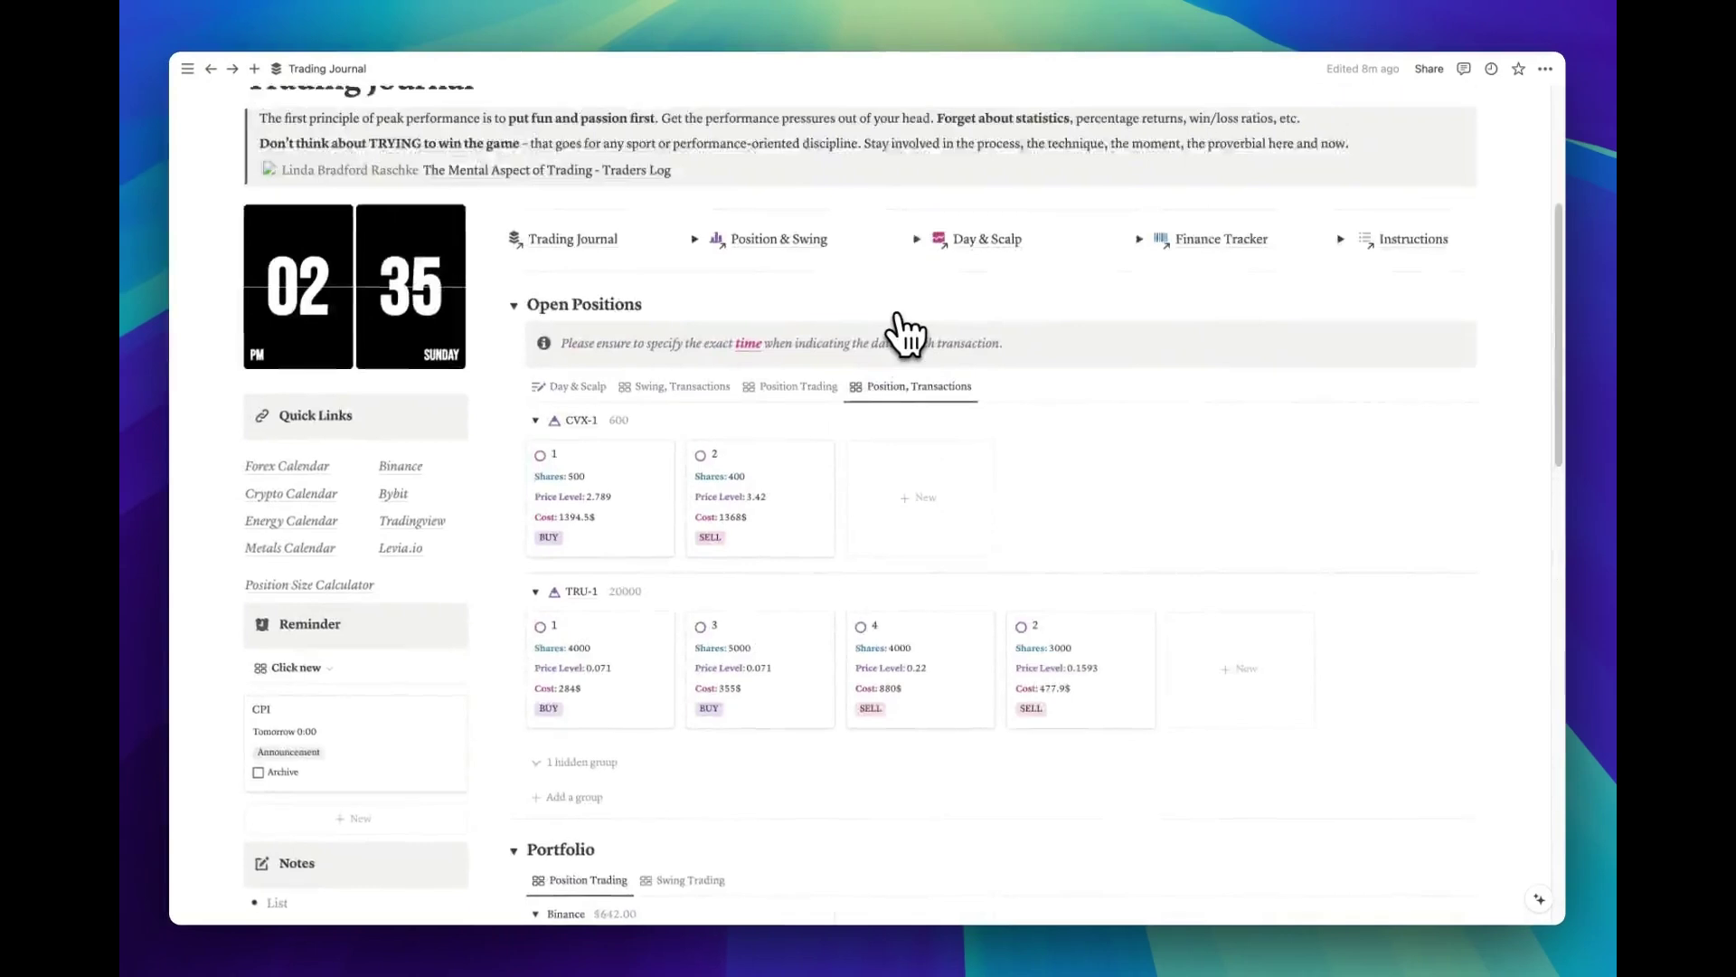
scroll(904, 335, "up", 5)
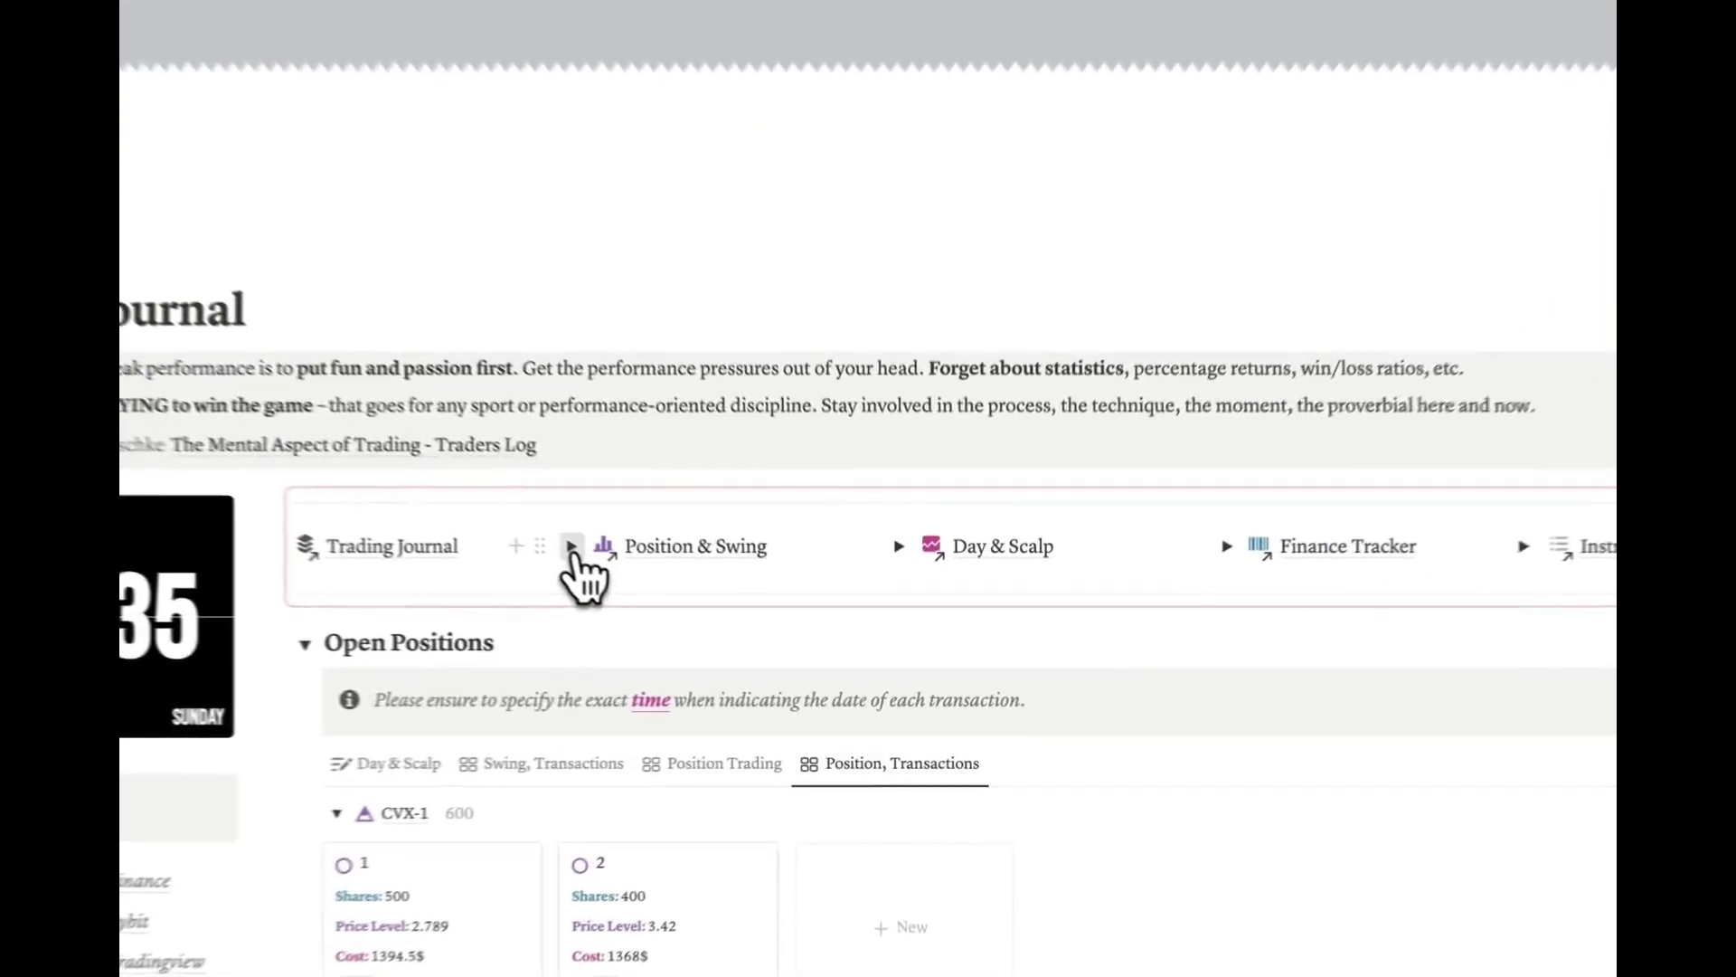
left_click(696, 598)
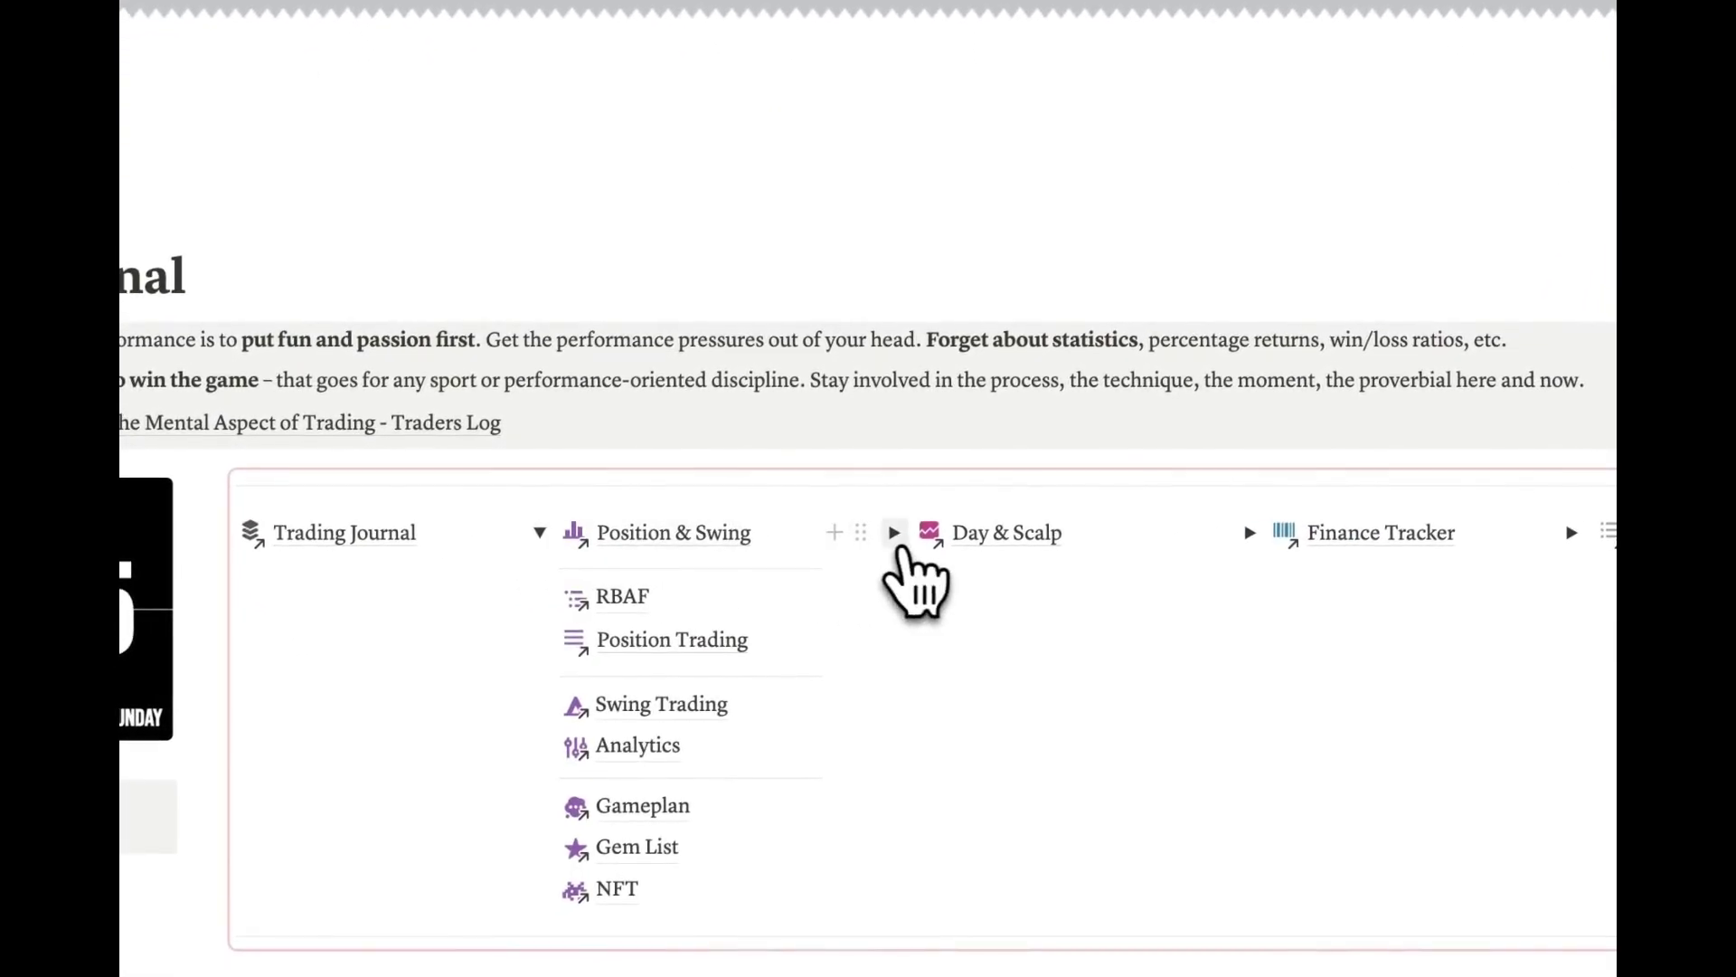
left_click(893, 533)
left_click(1249, 533)
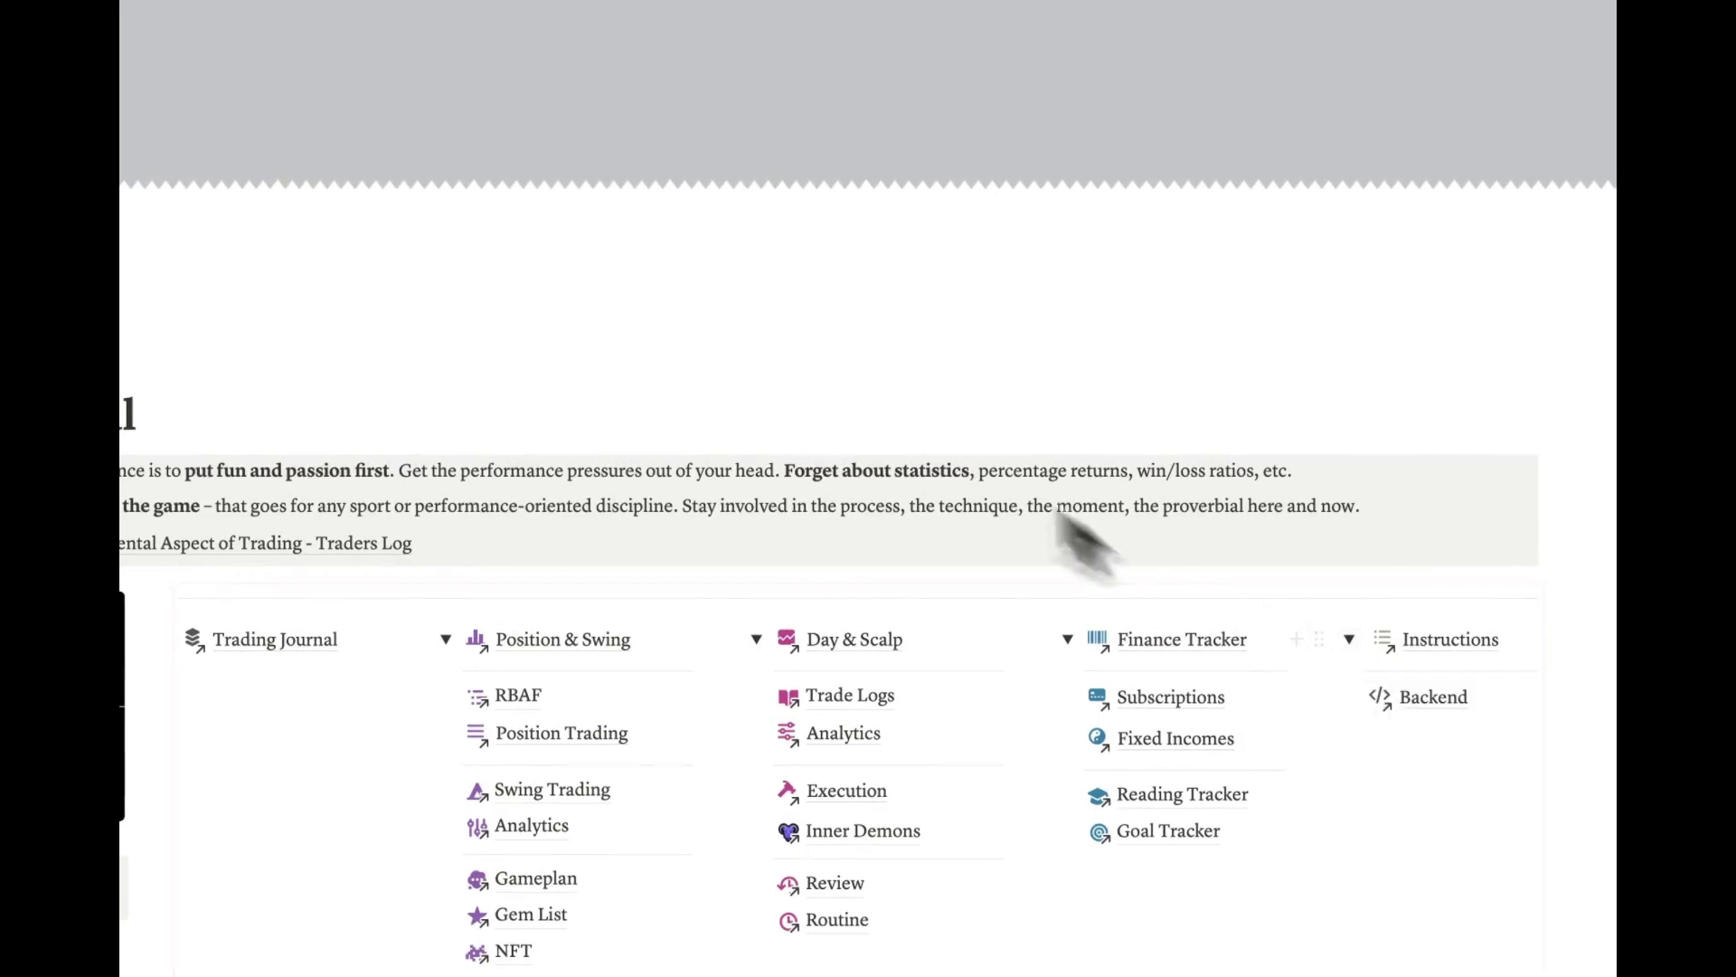
scroll(745, 362, "down", 3)
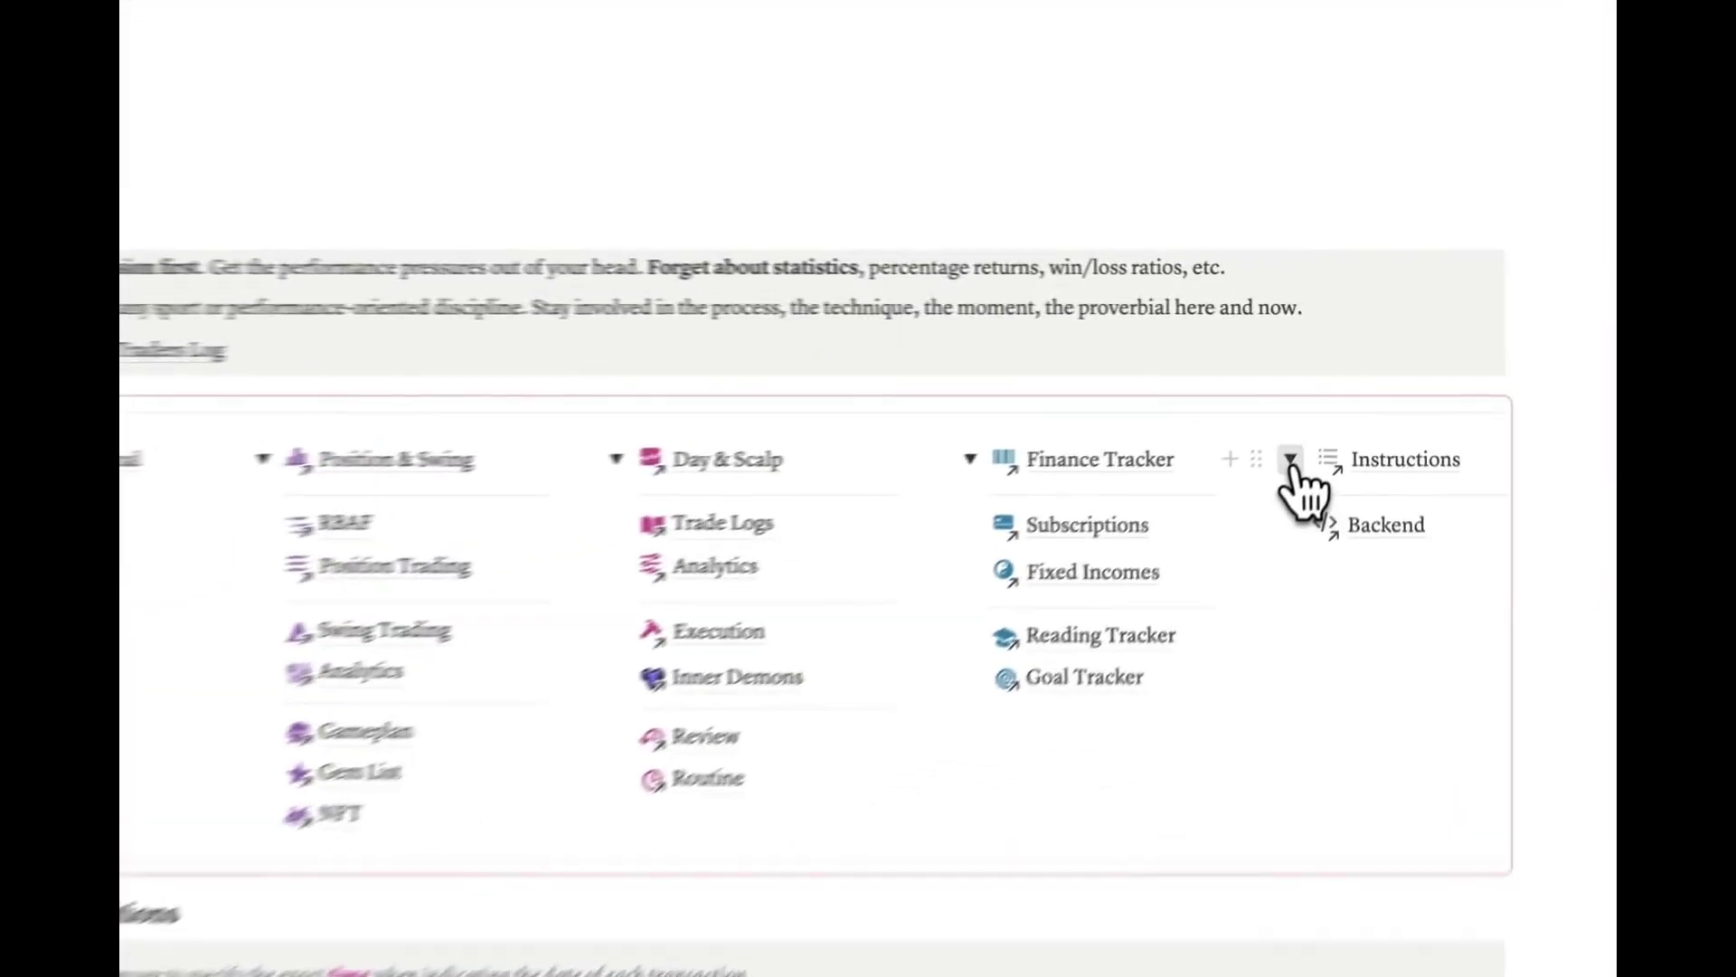
left_click(1341, 400)
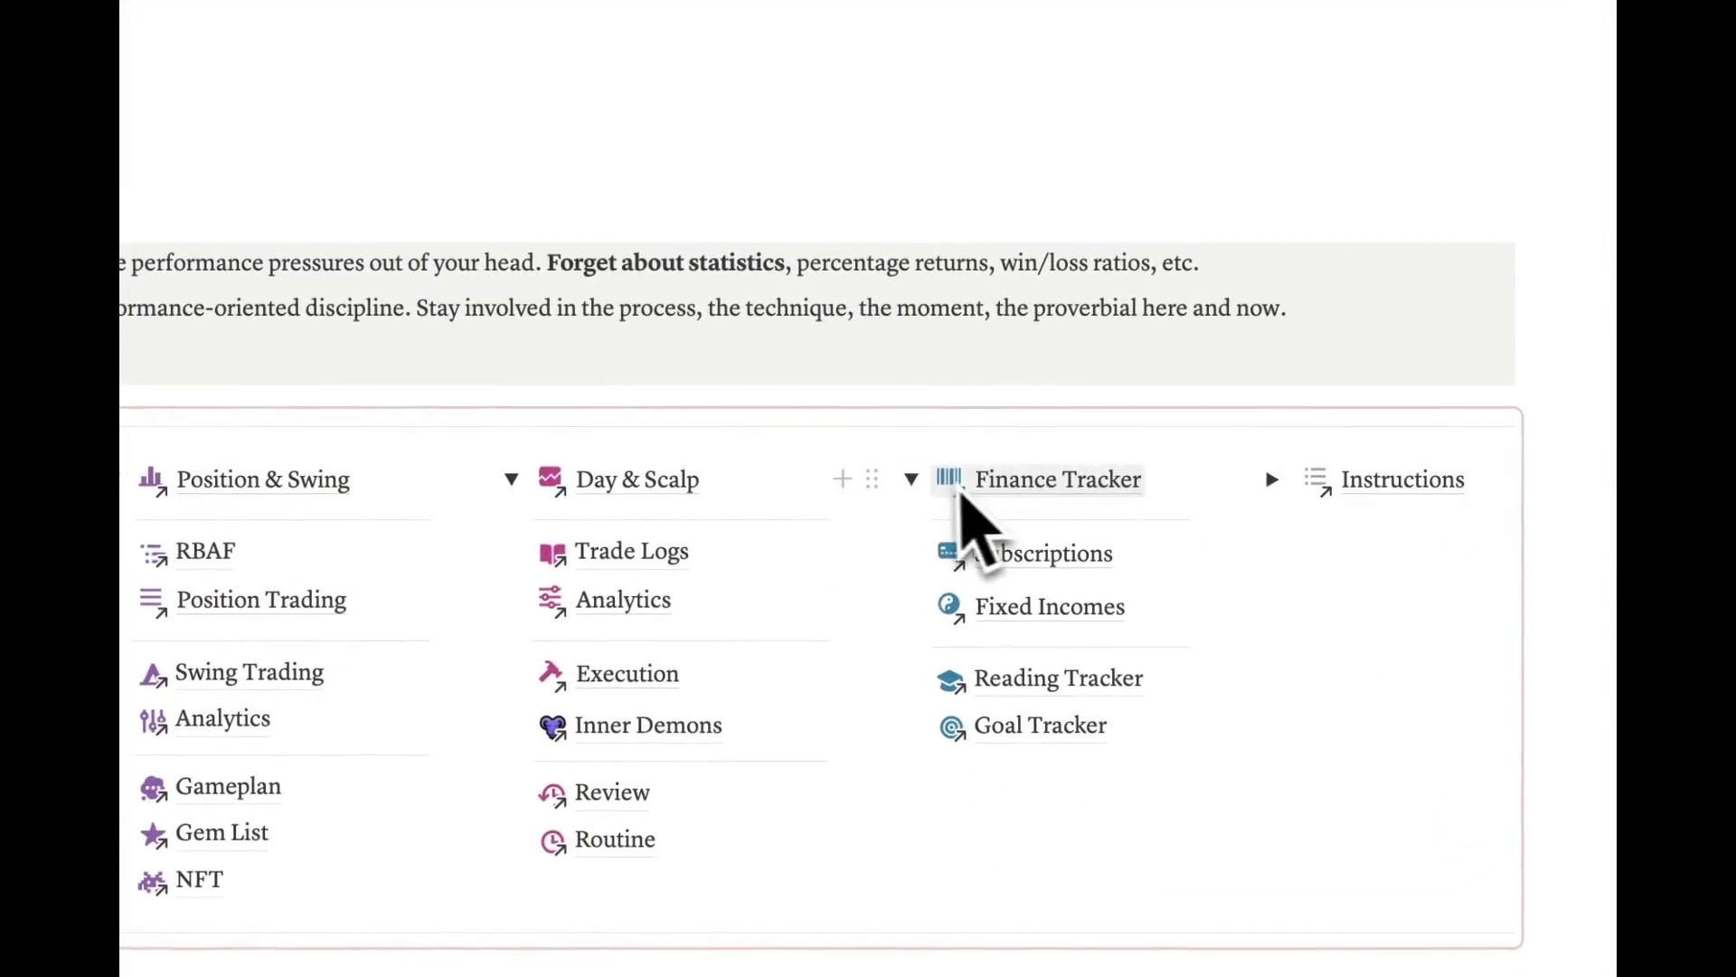
left_click(917, 477)
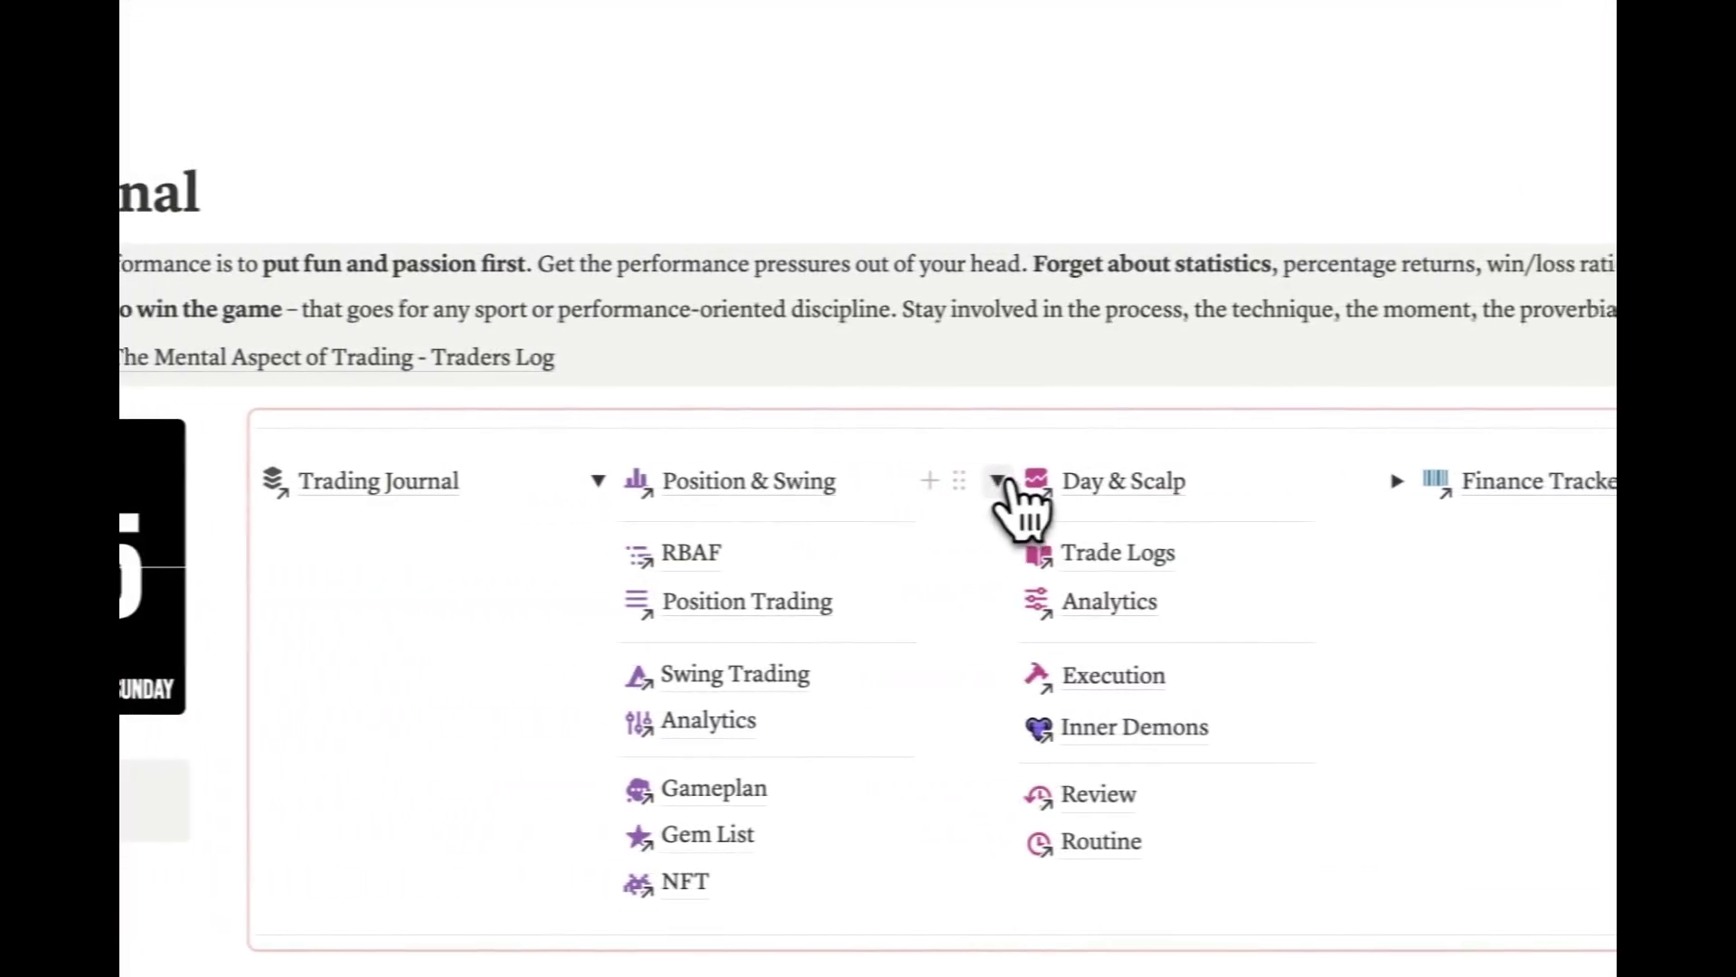
left_click(714, 480)
left_click(632, 480)
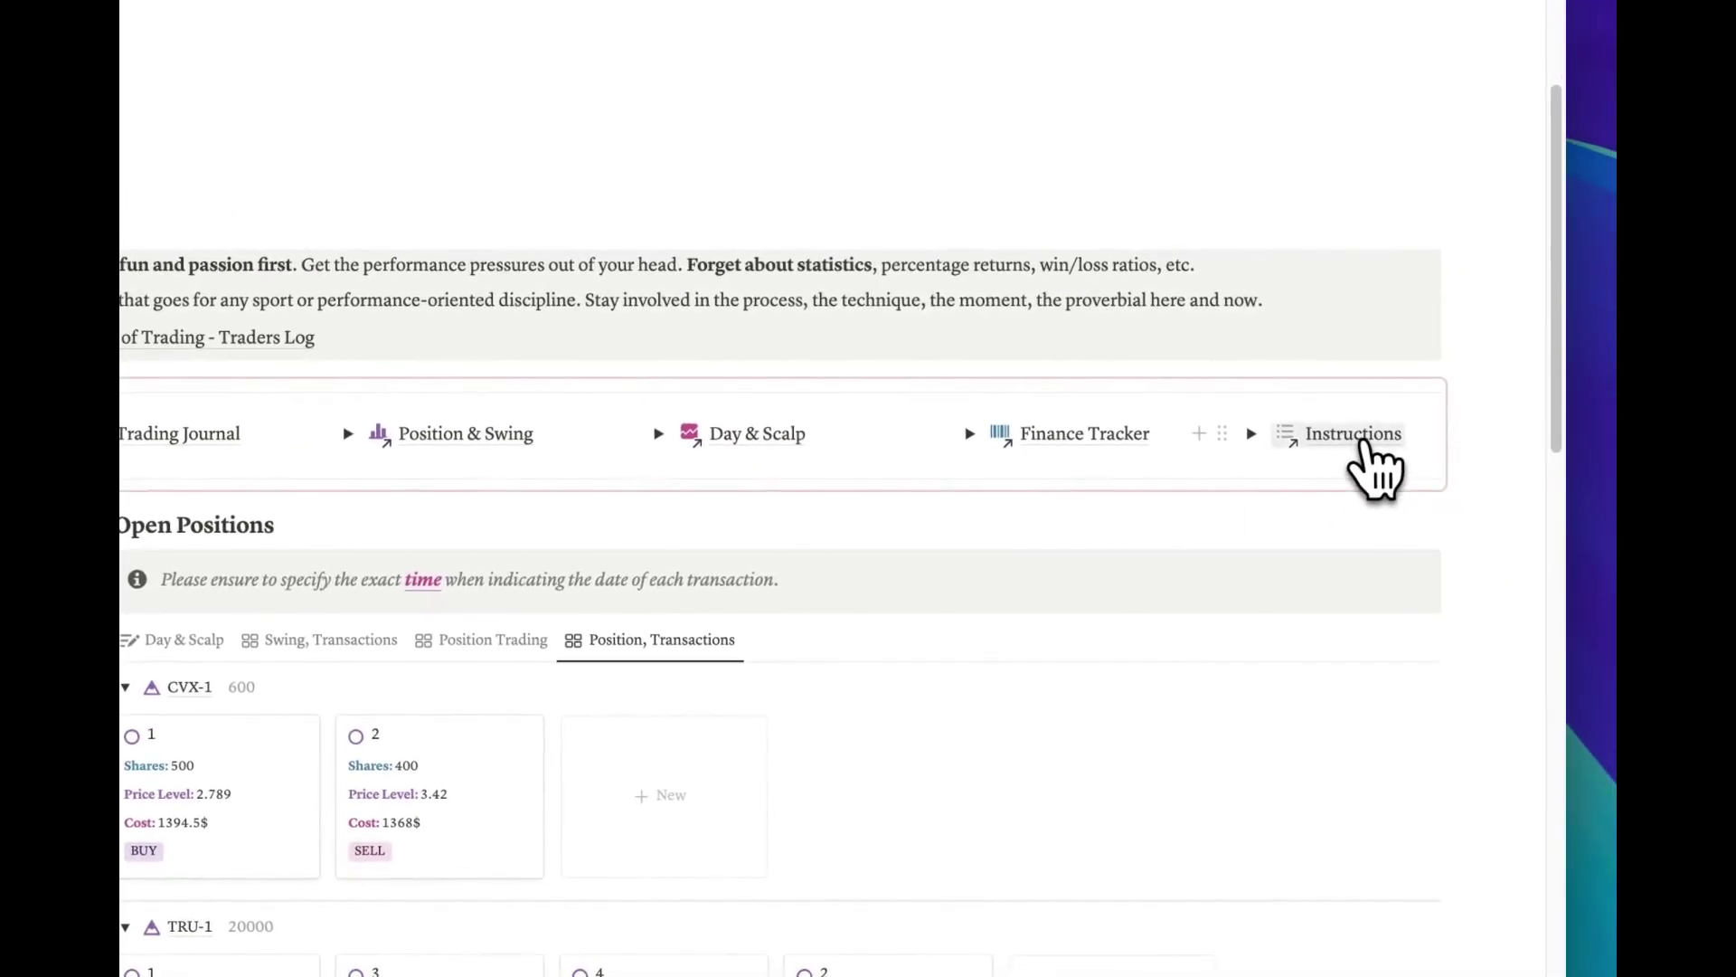
left_click(1361, 453)
scroll(981, 486, "down", 5)
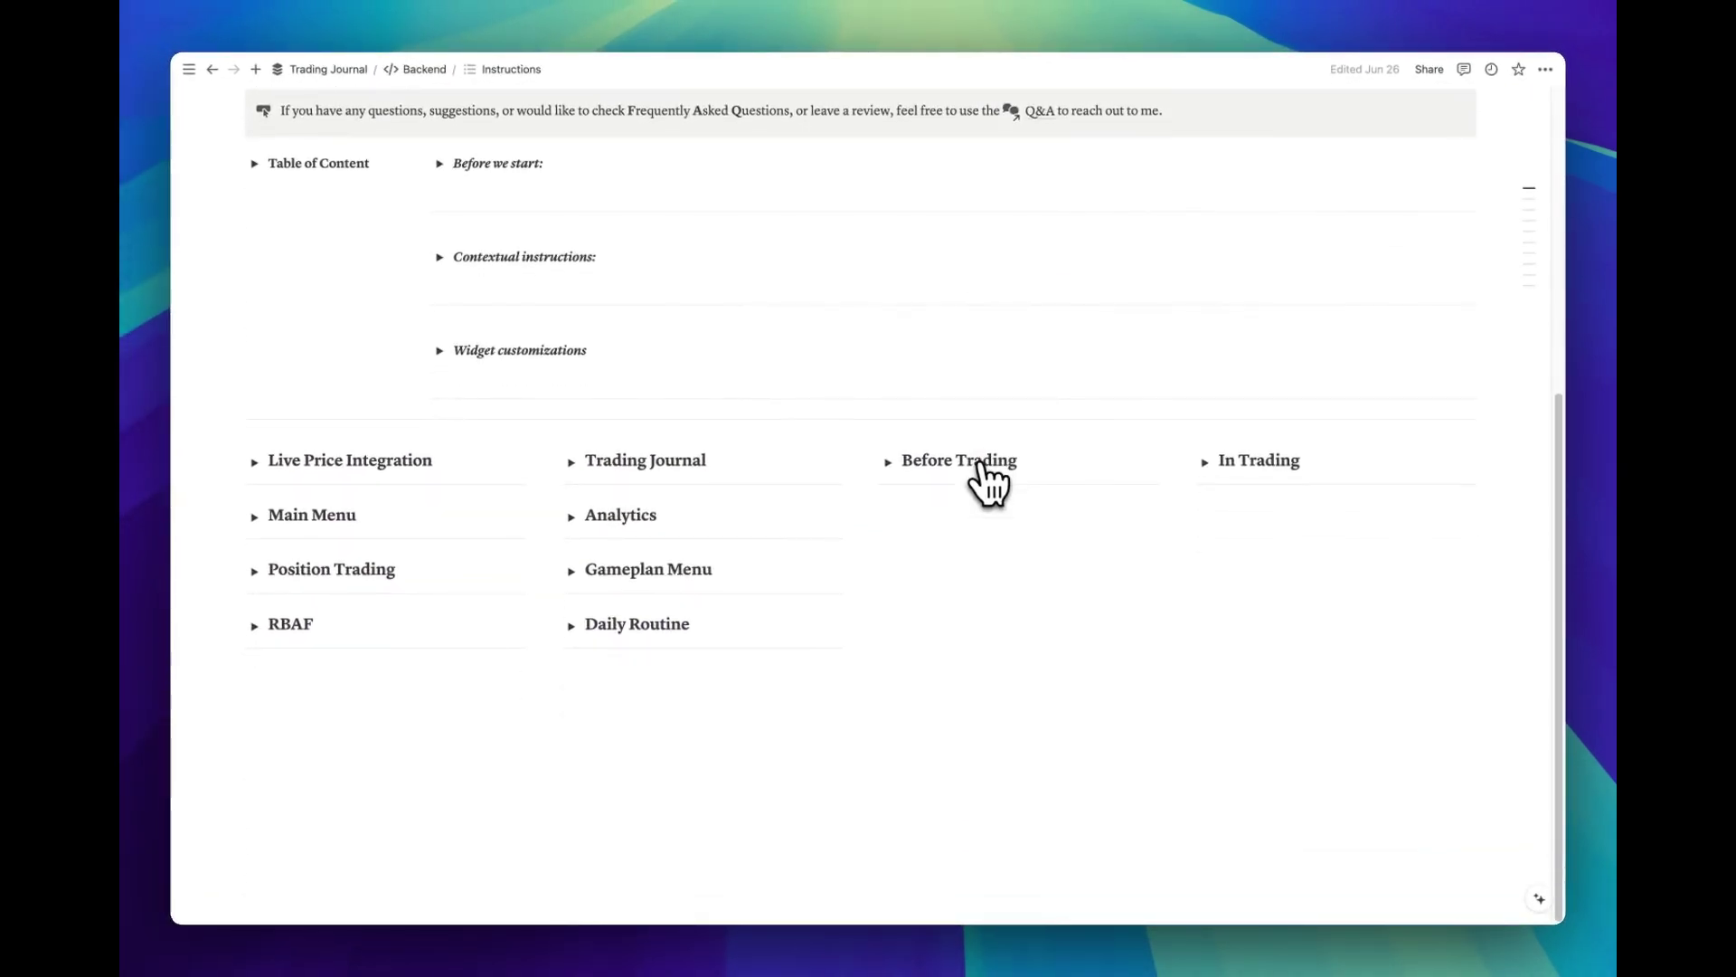
scroll(988, 484, "up", 3)
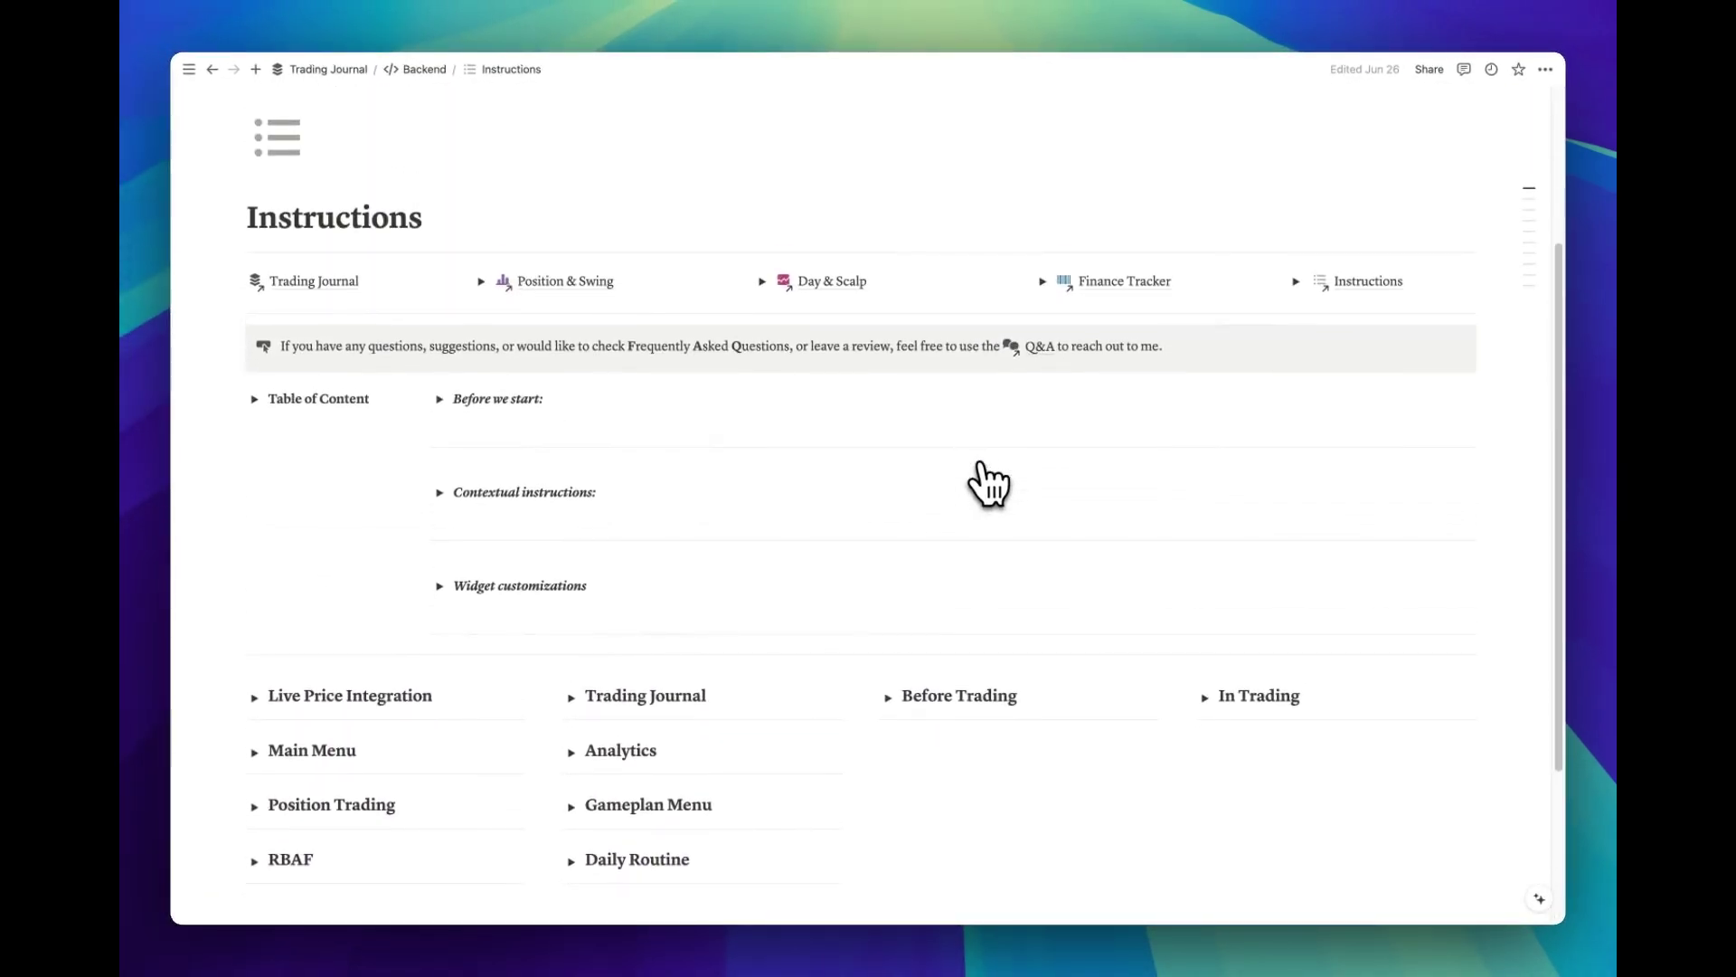
scroll(988, 484, "up", 2)
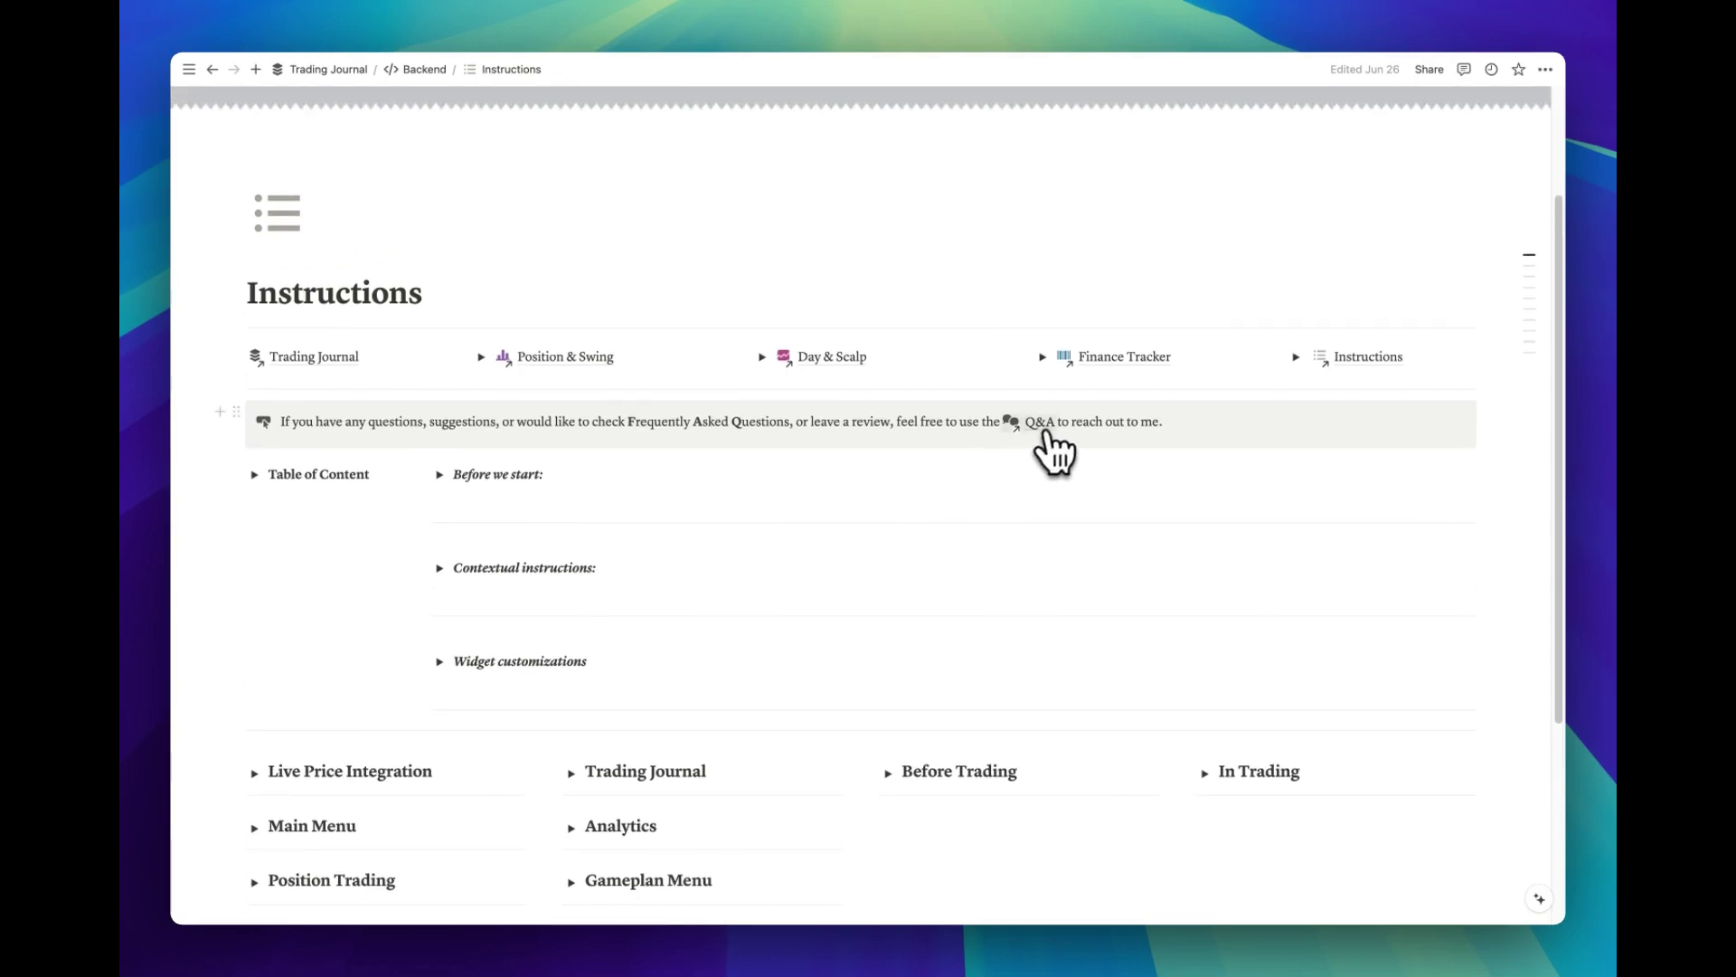
mouse_move(1047, 427)
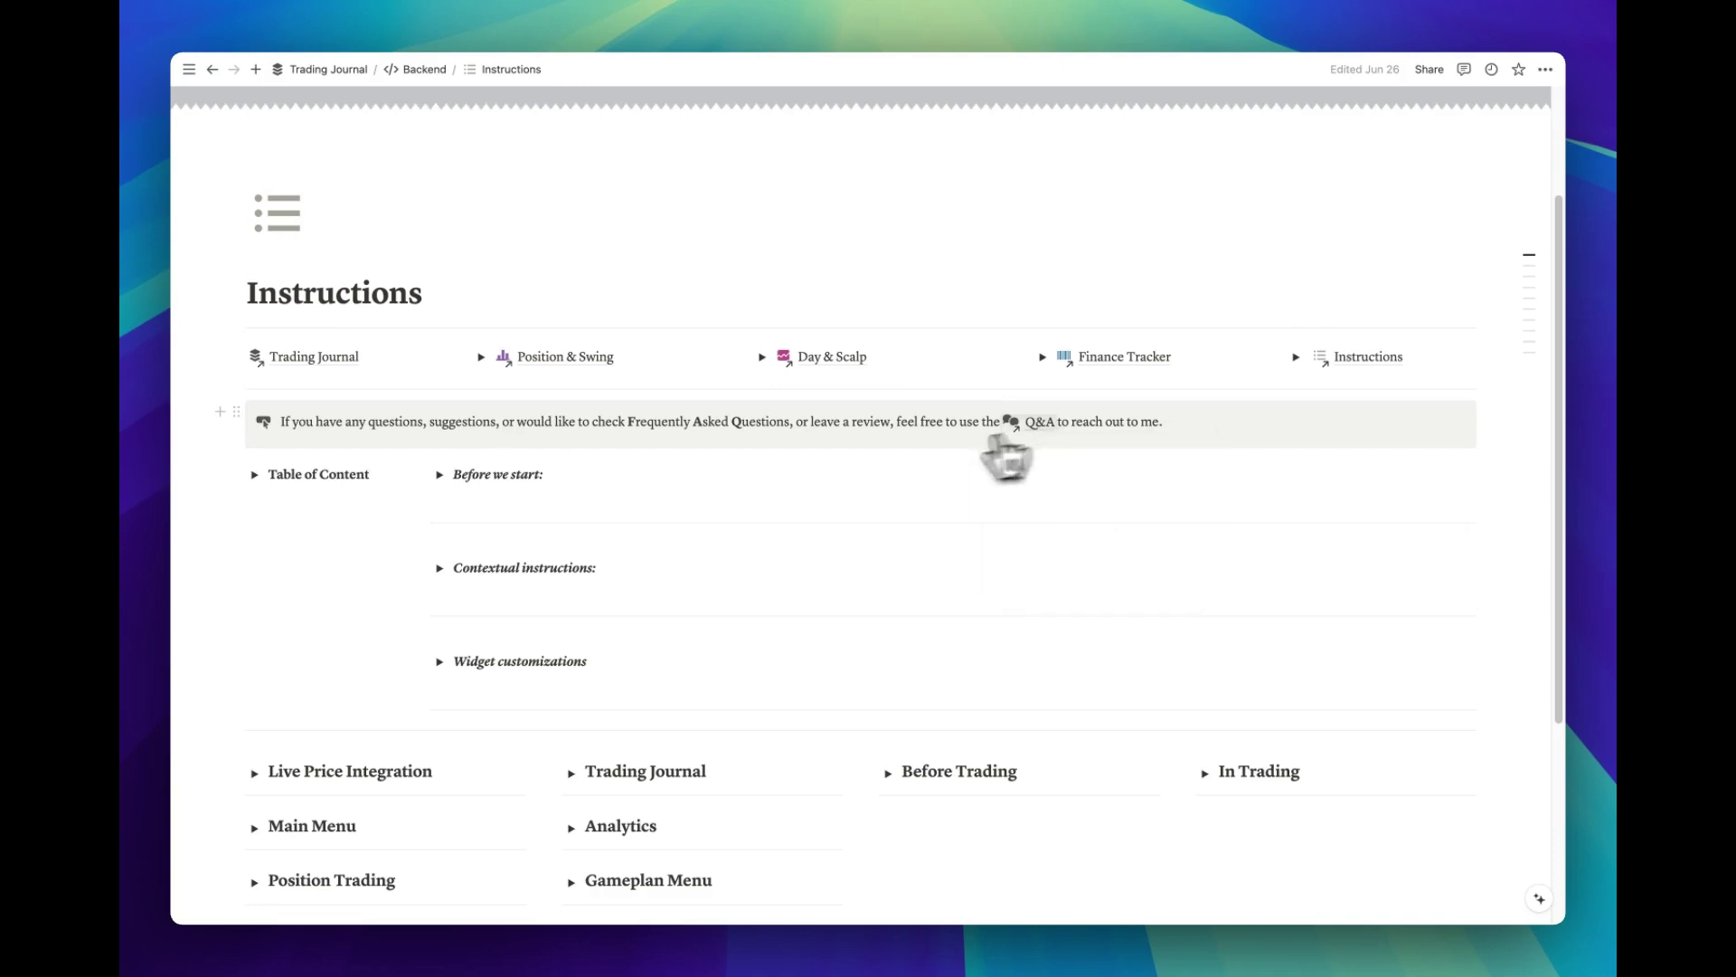